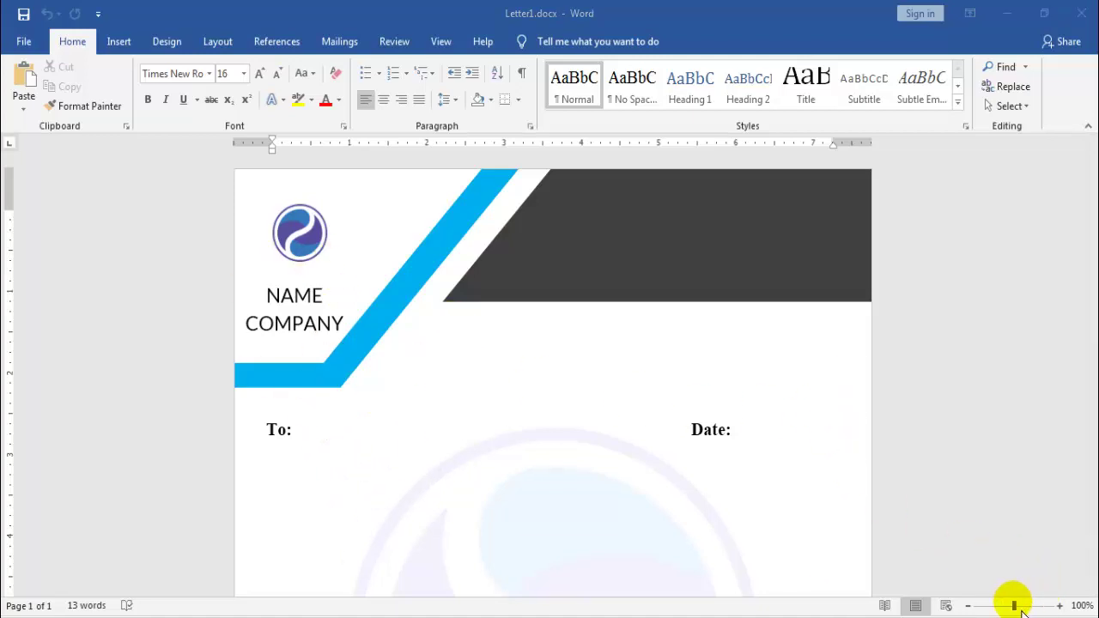
Step: Zoom out step by step on the finished letterhead sample to view the whole page
{"action": "left_click", "coordinate": [968, 605]}
{"action": "left_click", "coordinate": [968, 606]}
{"action": "left_click", "coordinate": [968, 605]}
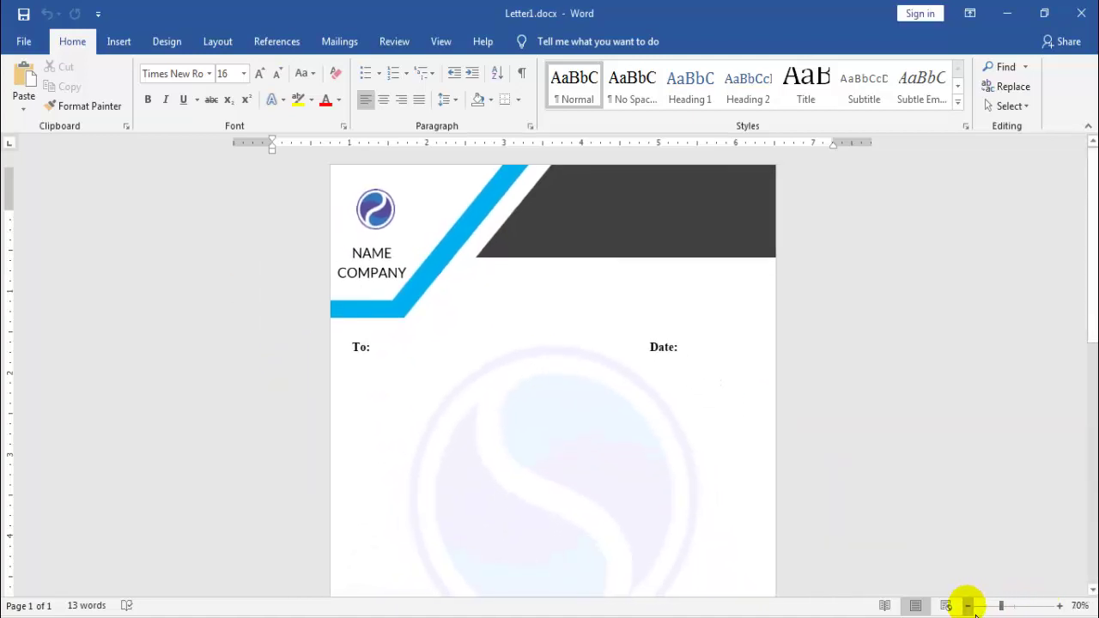
{"action": "left_click", "coordinate": [968, 605]}
{"action": "left_click", "coordinate": [968, 606]}
{"action": "left_click", "coordinate": [968, 606]}
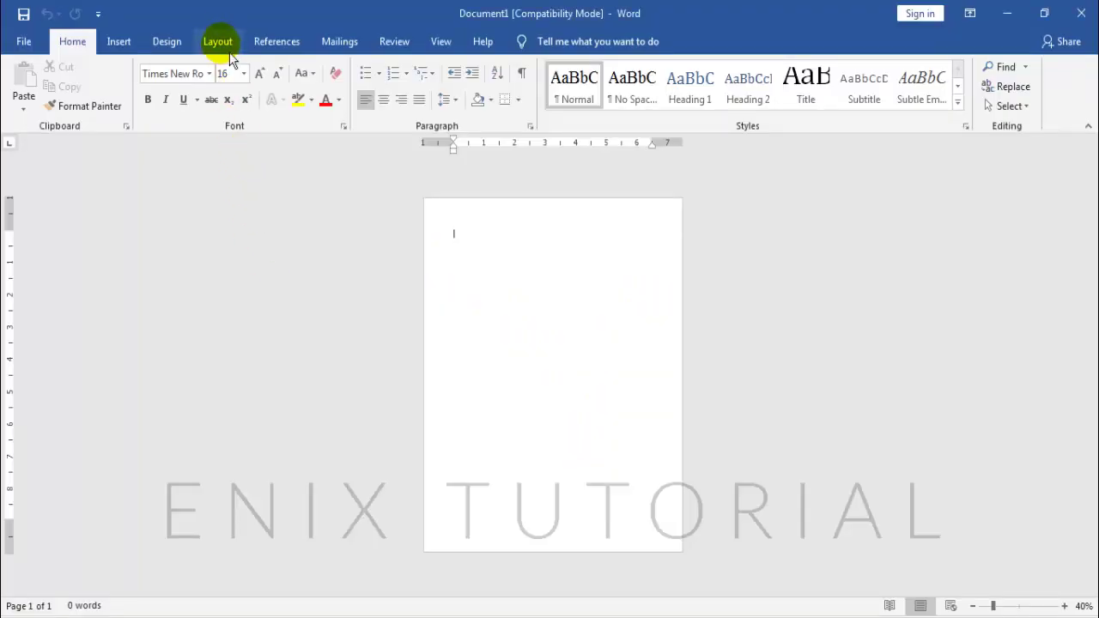
Step: Set the page size to A4 with Narrow margins and enlarge the page view
{"action": "left_click", "coordinate": [229, 49]}
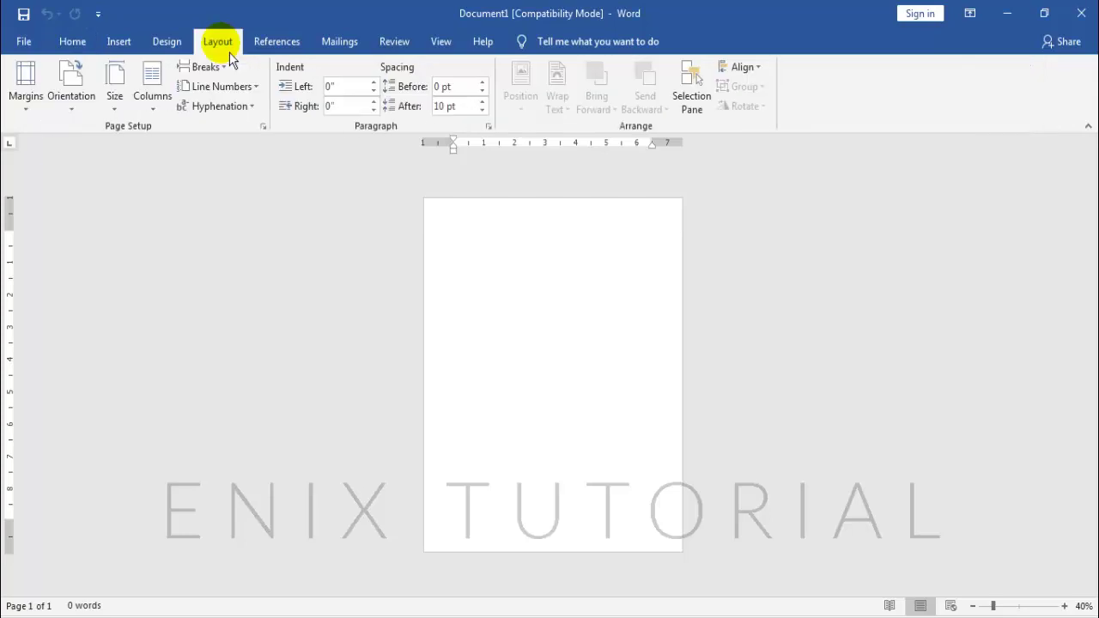
{"action": "left_click", "coordinate": [126, 101]}
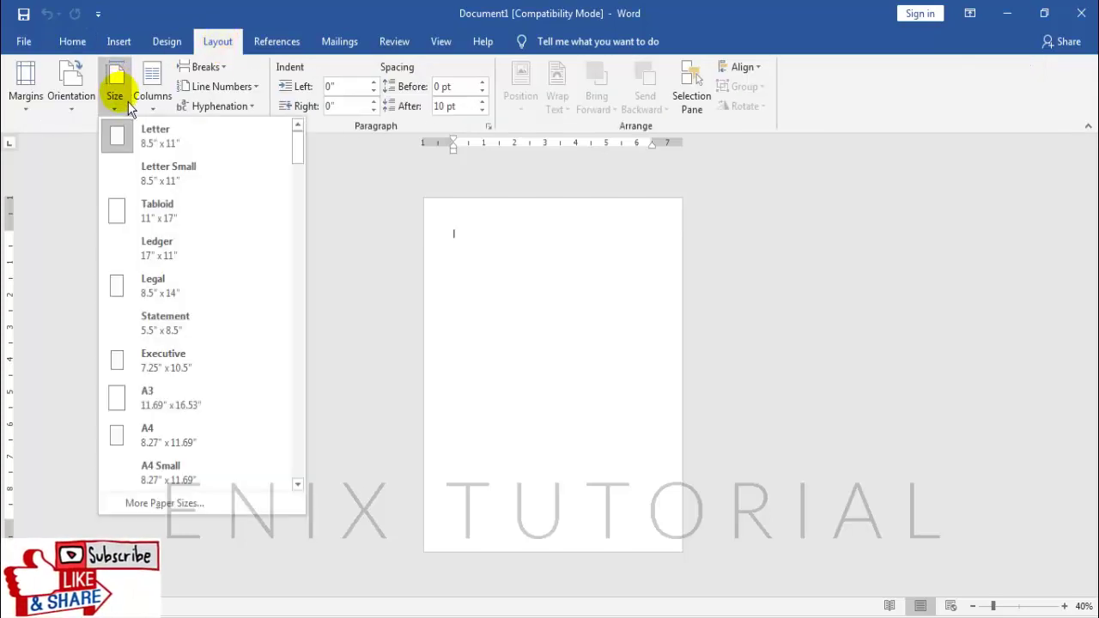
{"action": "left_click", "coordinate": [191, 446]}
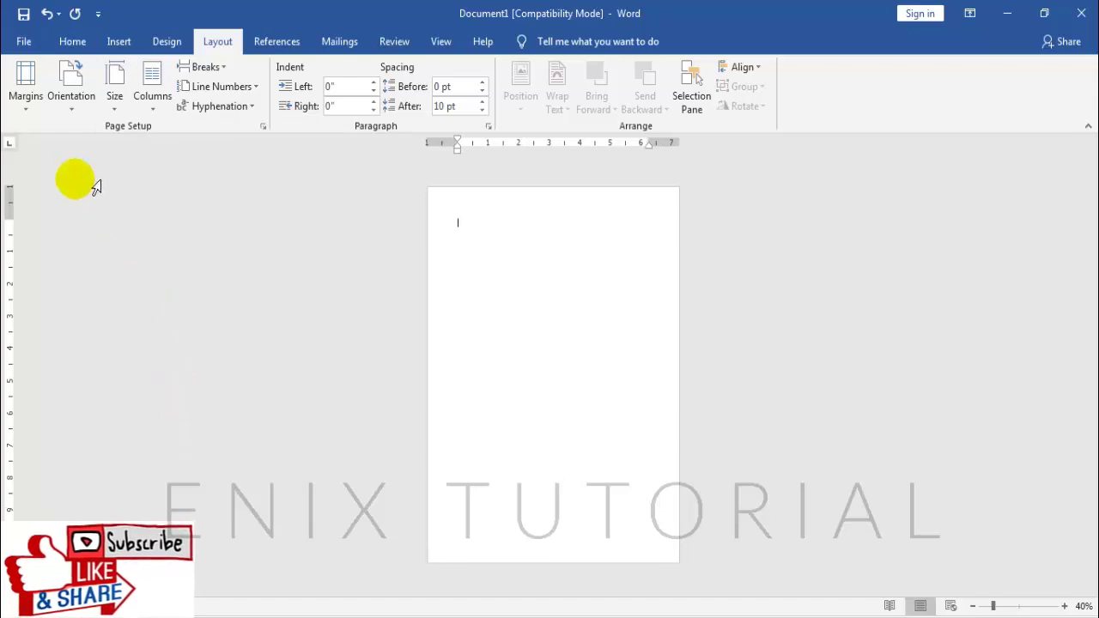
{"action": "left_click", "coordinate": [26, 95]}
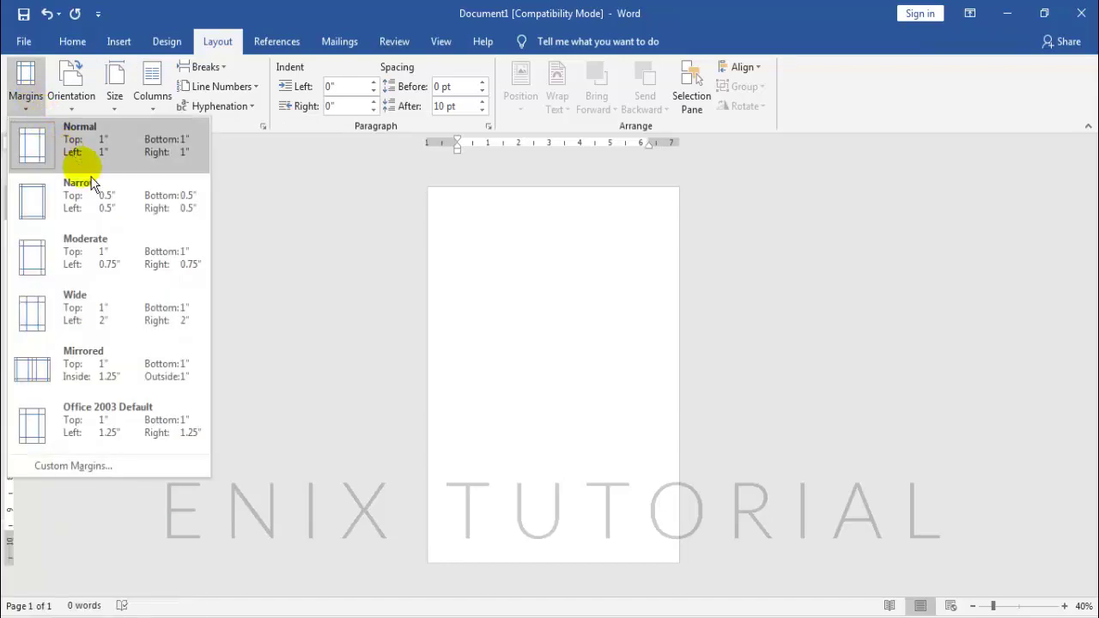
{"action": "left_click", "coordinate": [93, 208]}
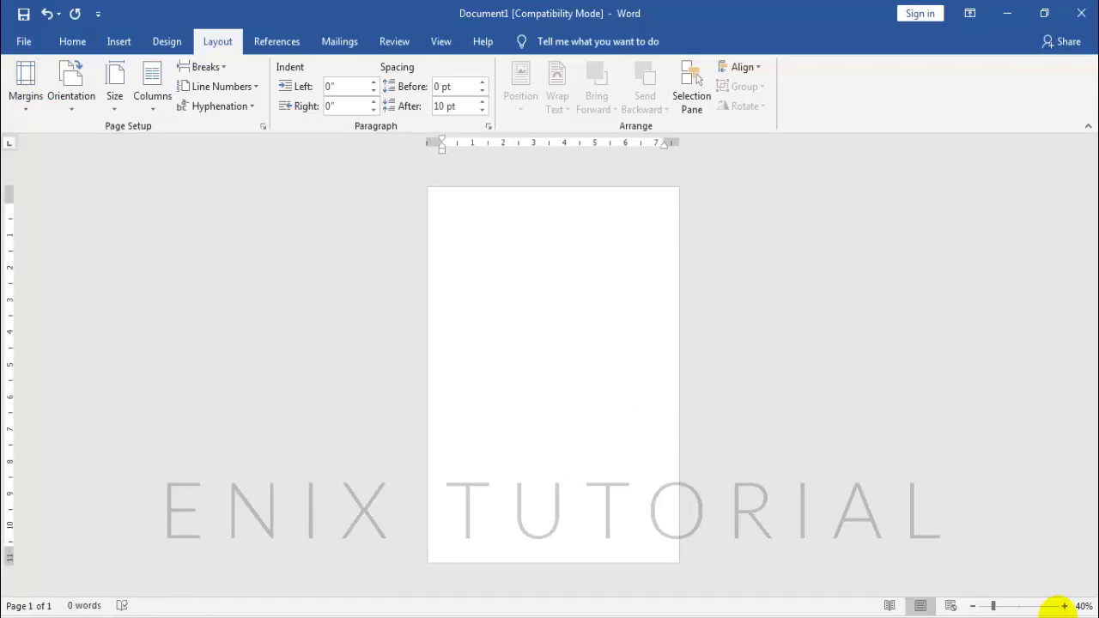
{"action": "left_click", "coordinate": [1064, 607]}
{"action": "left_click", "coordinate": [1064, 606]}
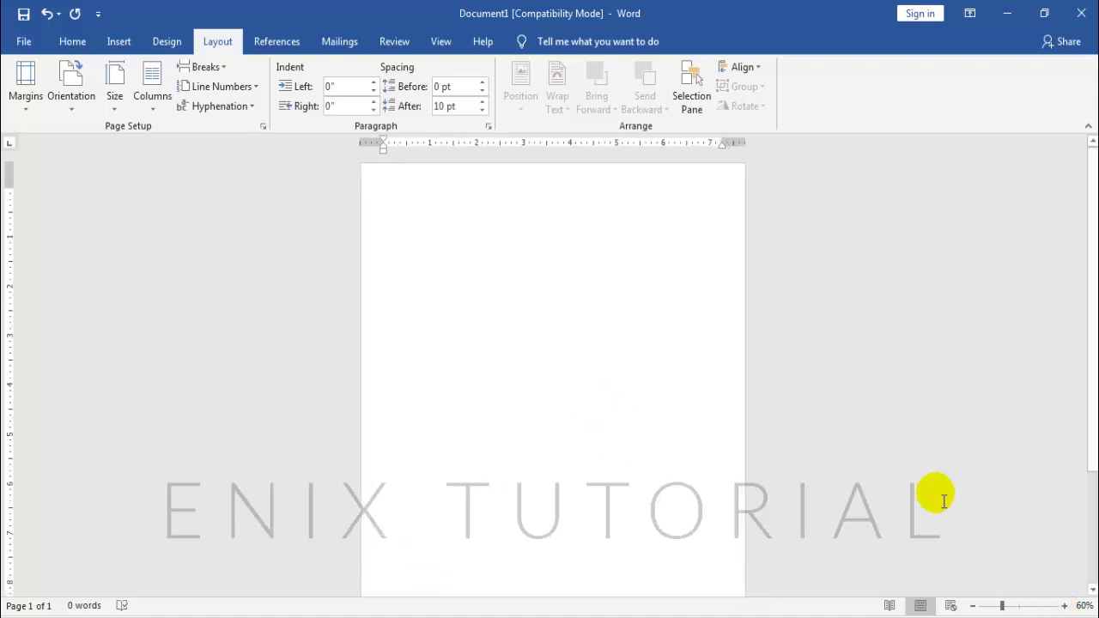
{"action": "left_click", "coordinate": [118, 42]}
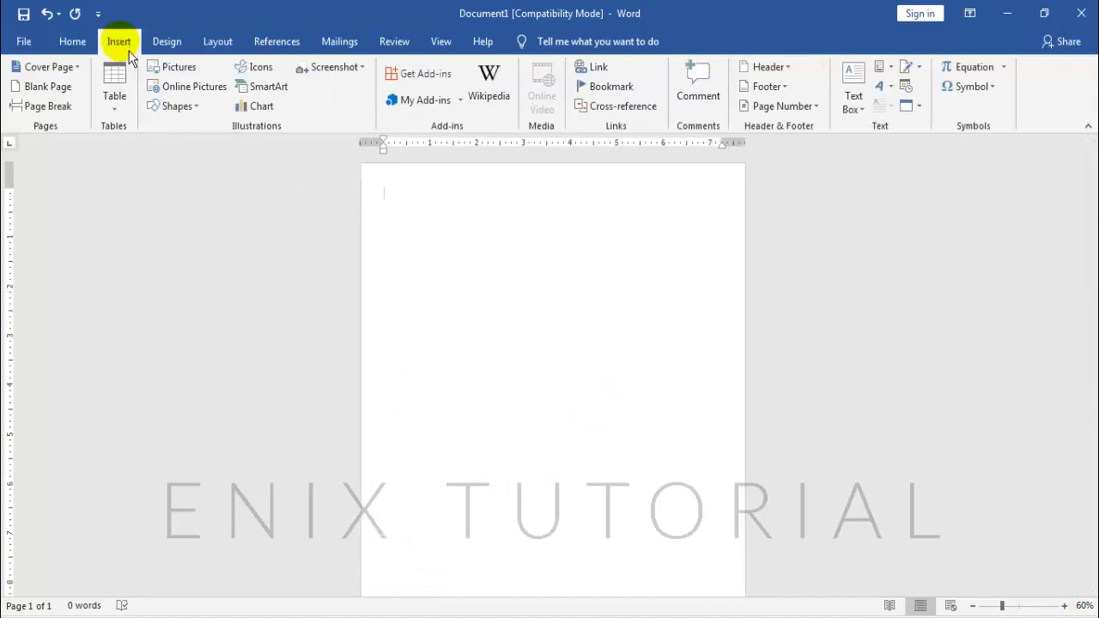
Step: Draw a trapezoid, reshape it taller, and place it at the page's top-left corner
{"action": "left_click", "coordinate": [176, 108]}
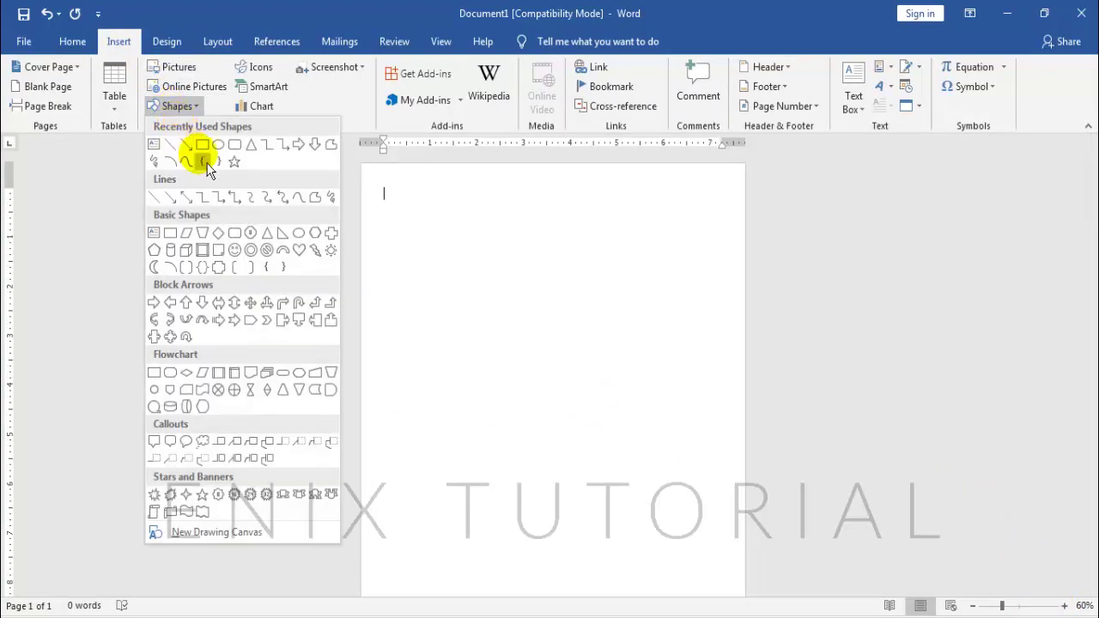
{"action": "left_click", "coordinate": [206, 241]}
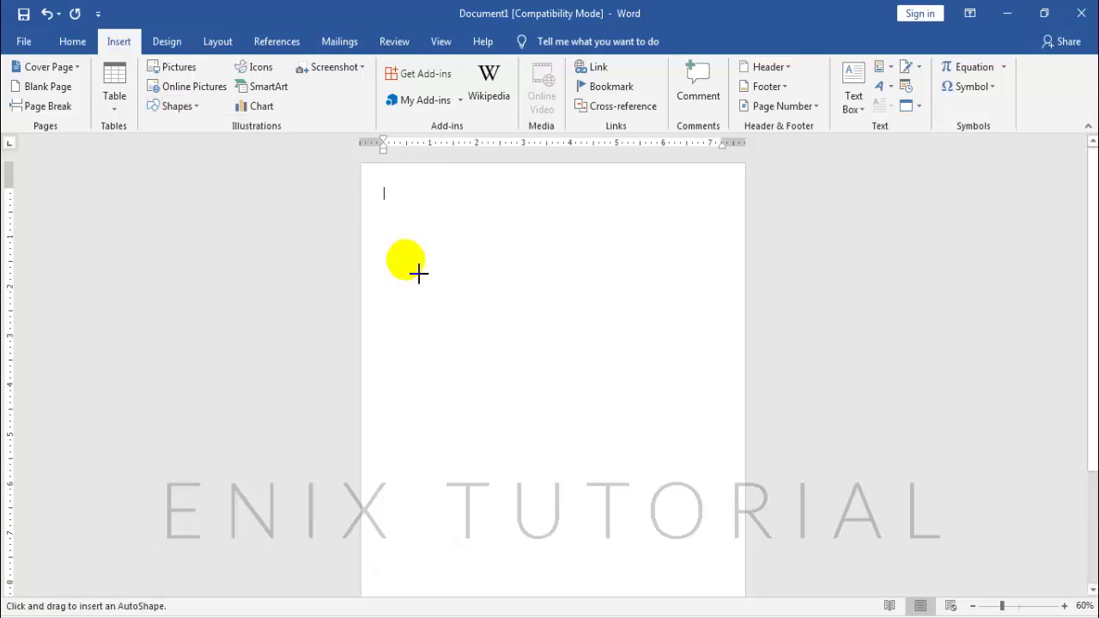
{"action": "mouse_move", "coordinate": [402, 243]}
{"action": "left_mouse_down"}
{"action": "mouse_move", "coordinate": [689, 363]}
{"action": "mouse_move", "coordinate": [692, 349]}
{"action": "left_mouse_up"}
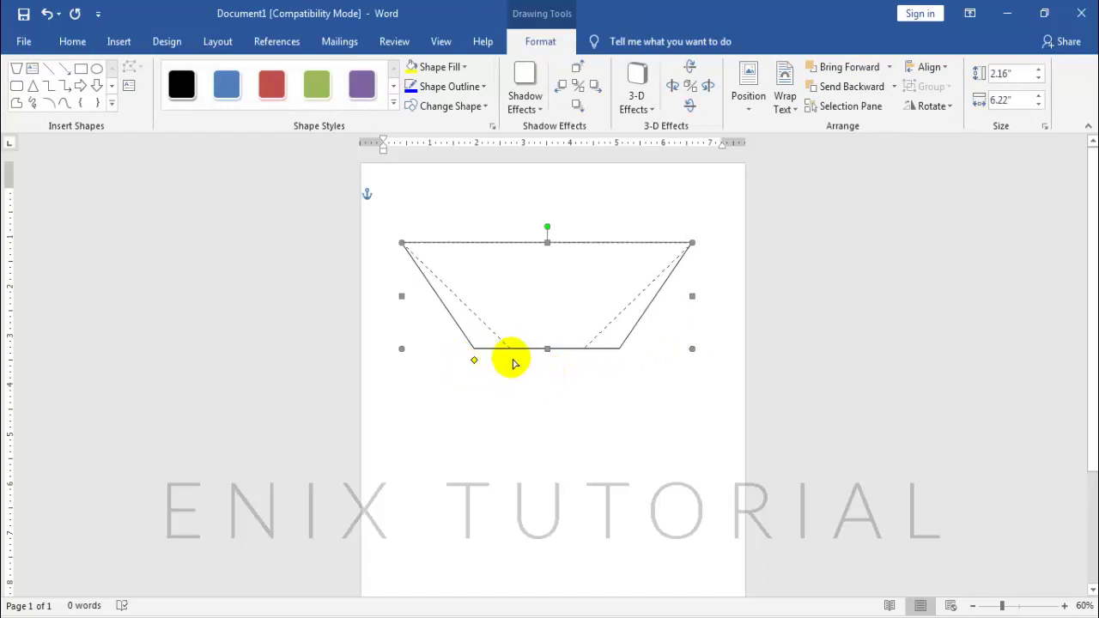
{"action": "left_click_drag", "start_coordinate": [512, 365], "coordinate": [514, 365]}
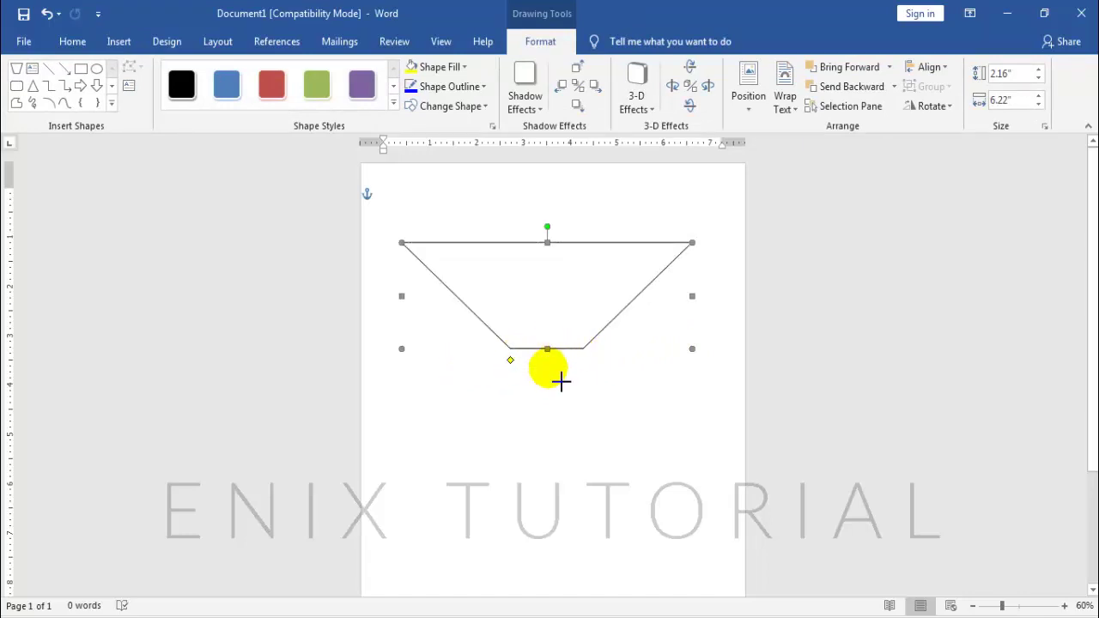
{"action": "left_click_drag", "start_coordinate": [562, 391], "coordinate": [555, 381]}
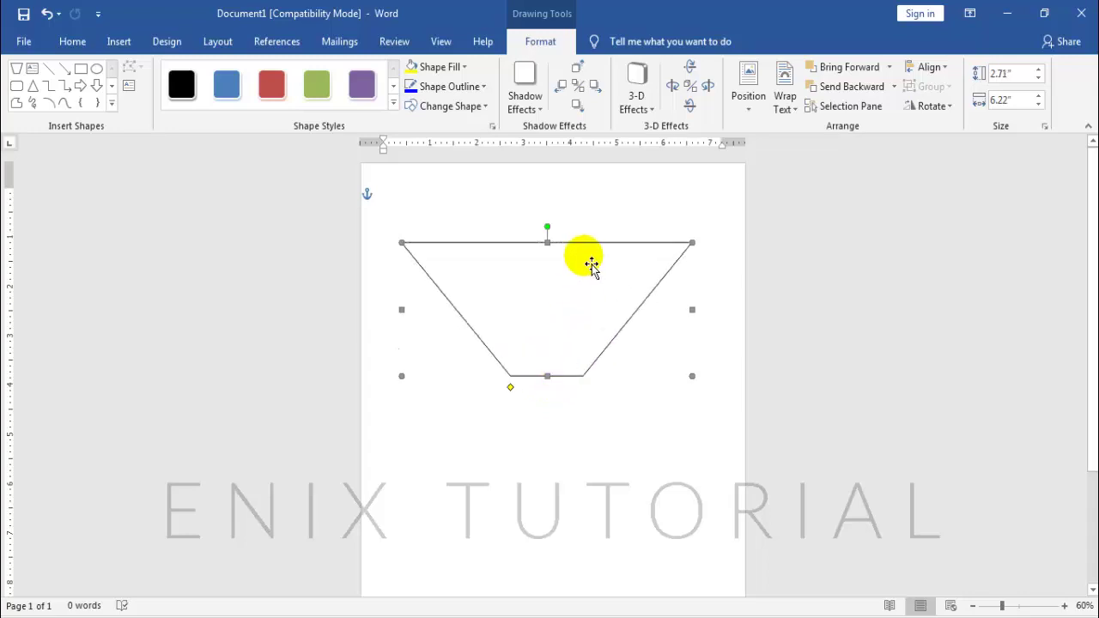
{"action": "left_click_drag", "start_coordinate": [603, 253], "coordinate": [450, 173]}
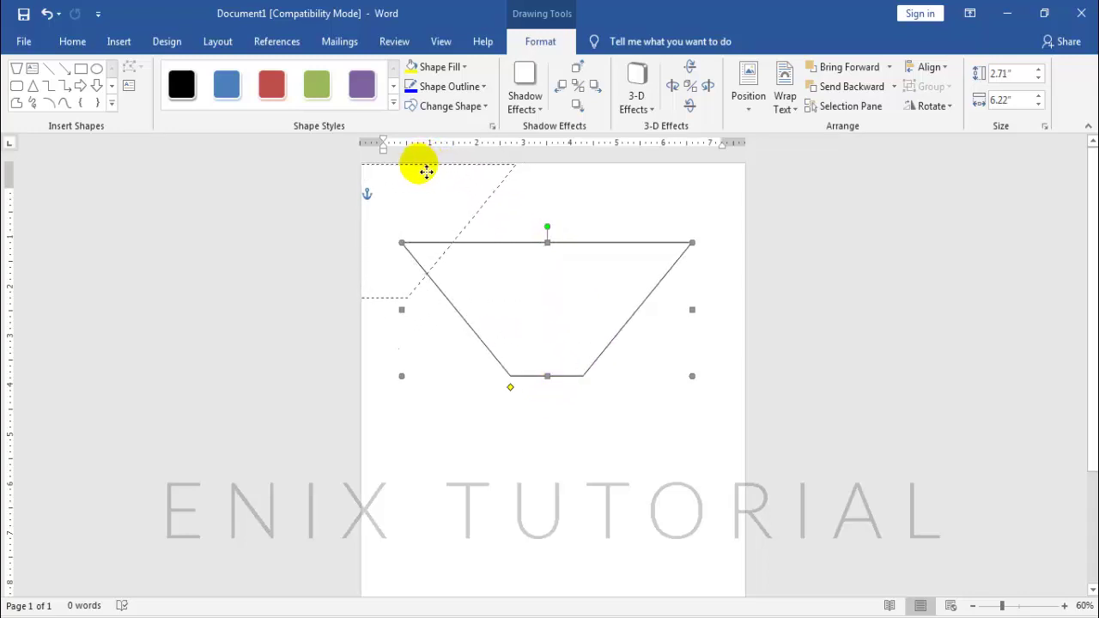
{"action": "left_click_drag", "start_coordinate": [427, 169], "coordinate": [428, 172]}
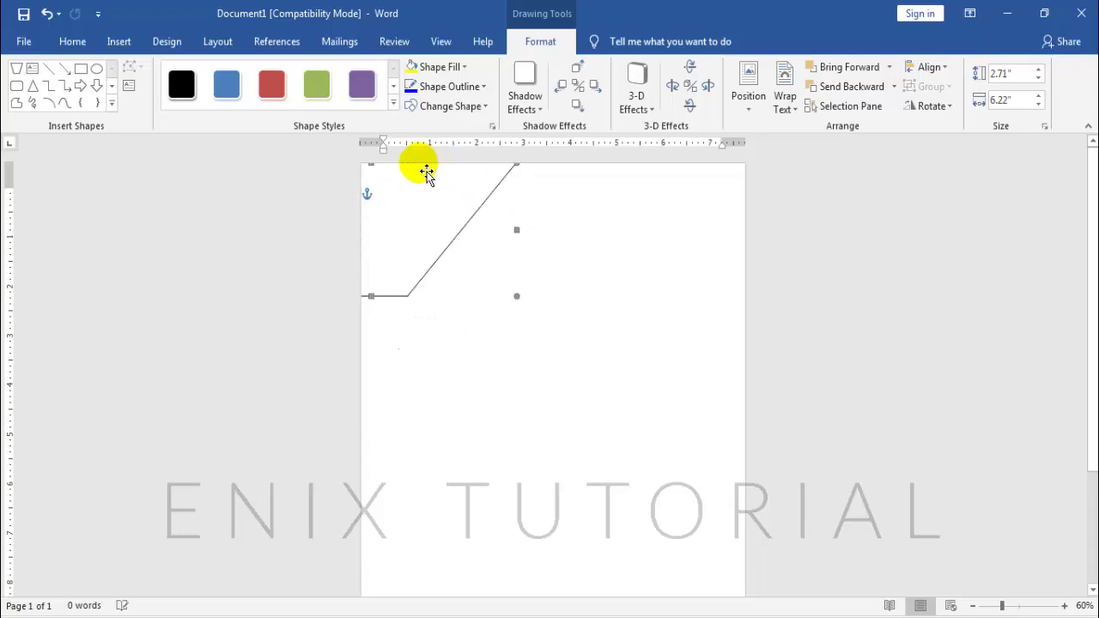
Step: Copy and paste the trapezoid, setting the duplicate just offset from the original
{"action": "right_click", "coordinate": [455, 245]}
{"action": "left_click", "coordinate": [470, 267]}
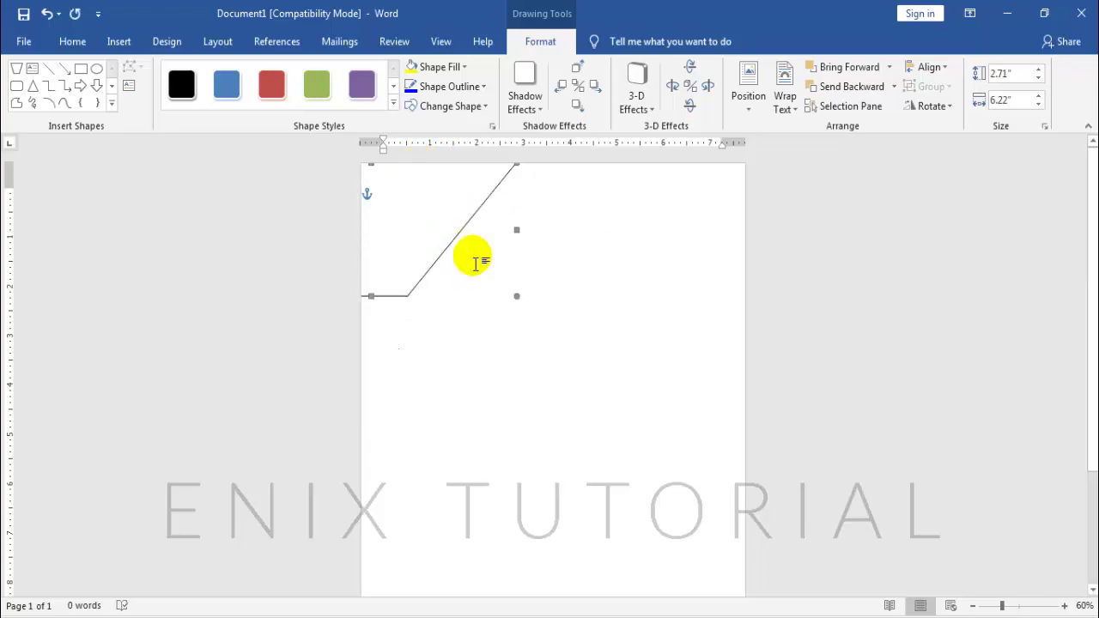
{"action": "right_click", "coordinate": [567, 212]}
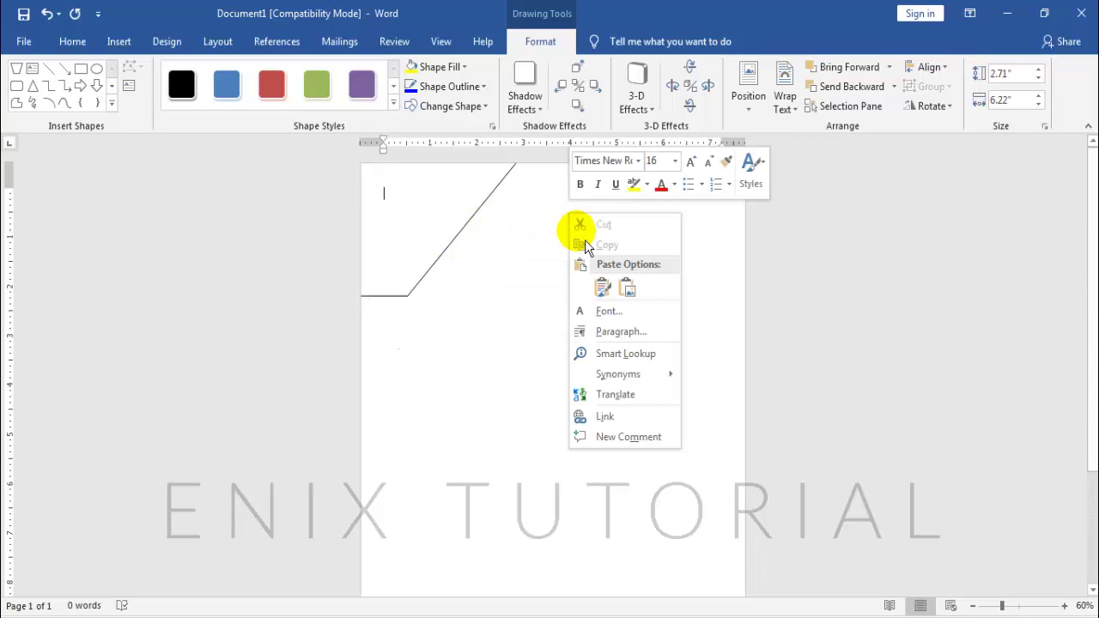
{"action": "left_click", "coordinate": [600, 287]}
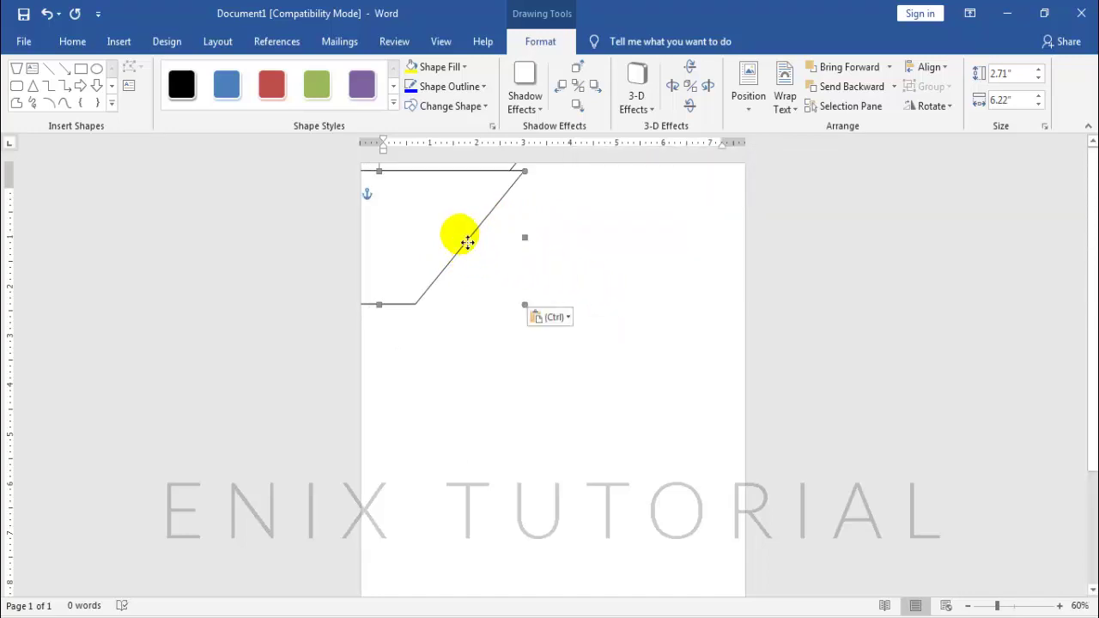
{"action": "left_click_drag", "start_coordinate": [458, 228], "coordinate": [452, 241]}
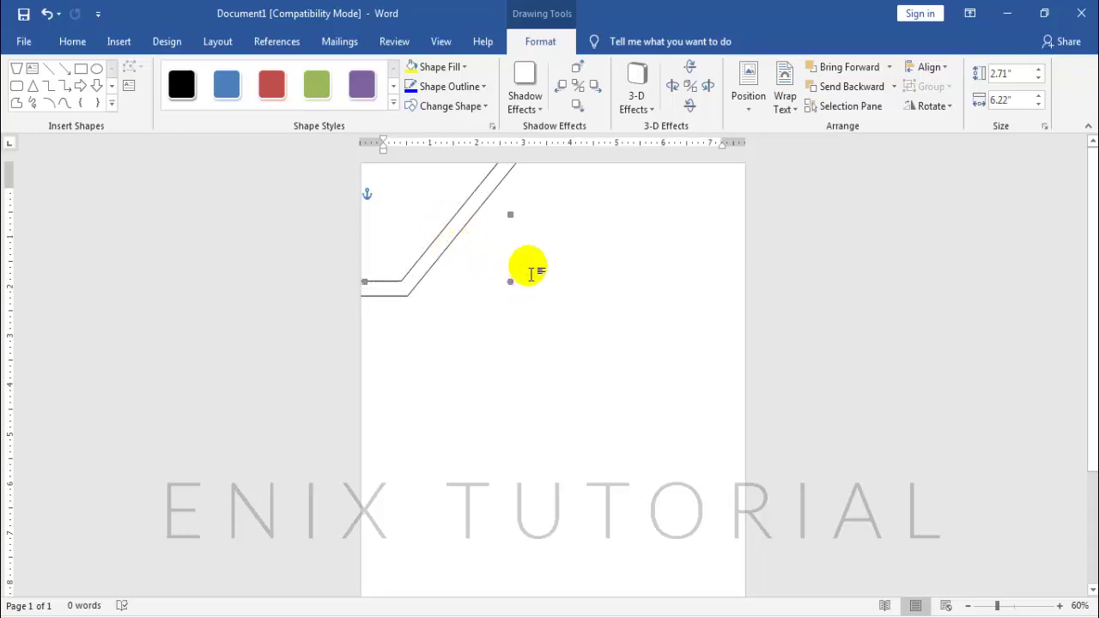
Step: Paste another trapezoid copy and line it up parallel to the others
{"action": "right_click", "coordinate": [558, 258]}
{"action": "left_click", "coordinate": [593, 325]}
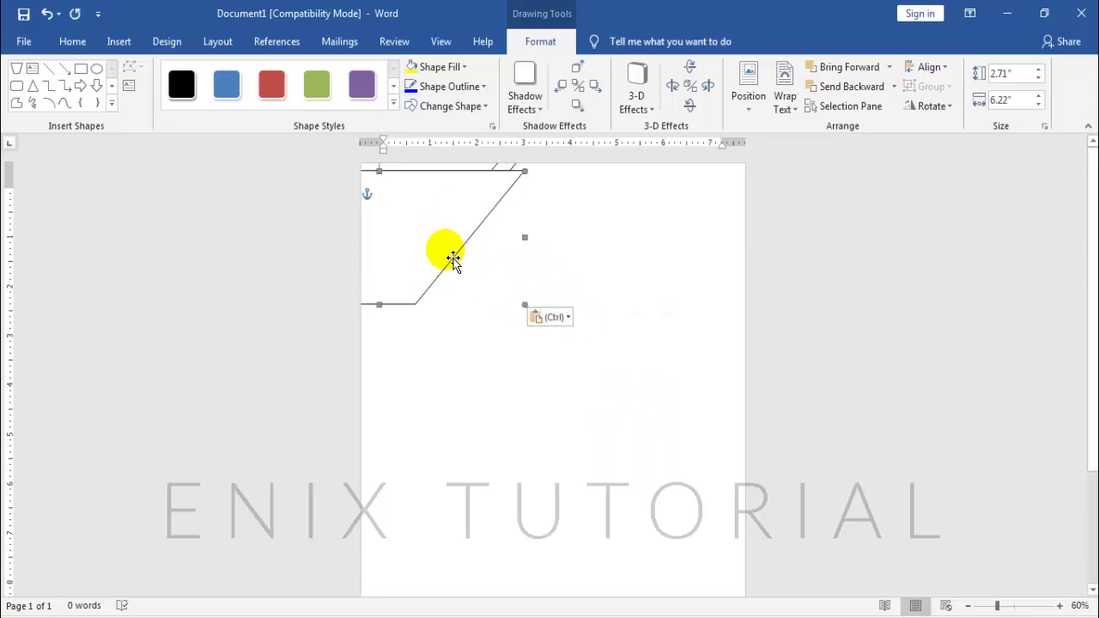
{"action": "left_click_drag", "start_coordinate": [462, 259], "coordinate": [432, 227]}
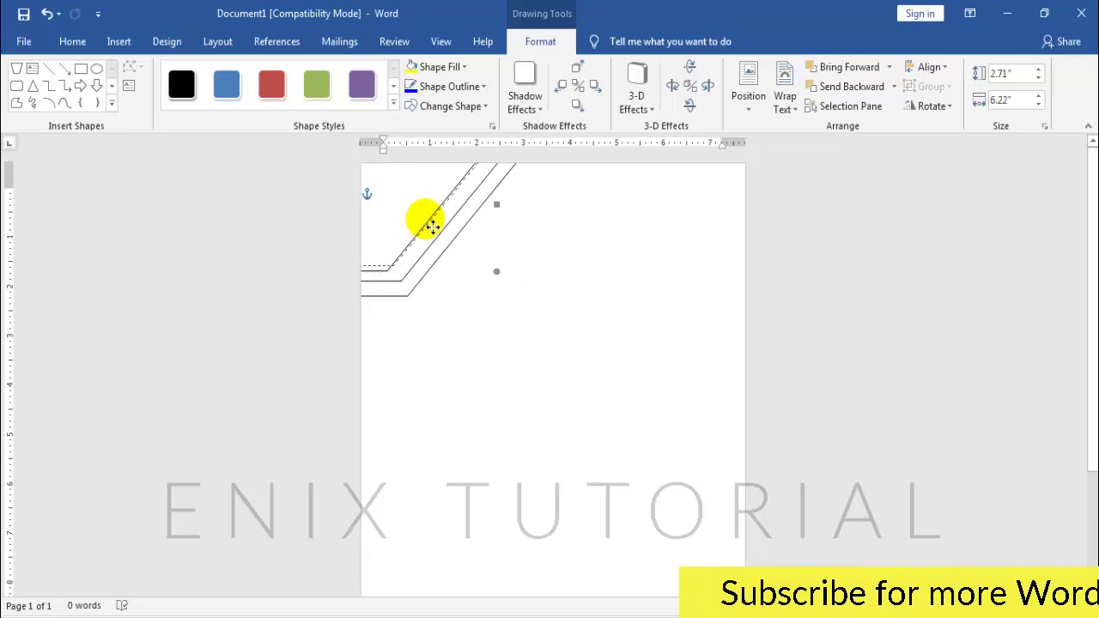
{"action": "left_click_drag", "start_coordinate": [432, 227], "coordinate": [434, 227]}
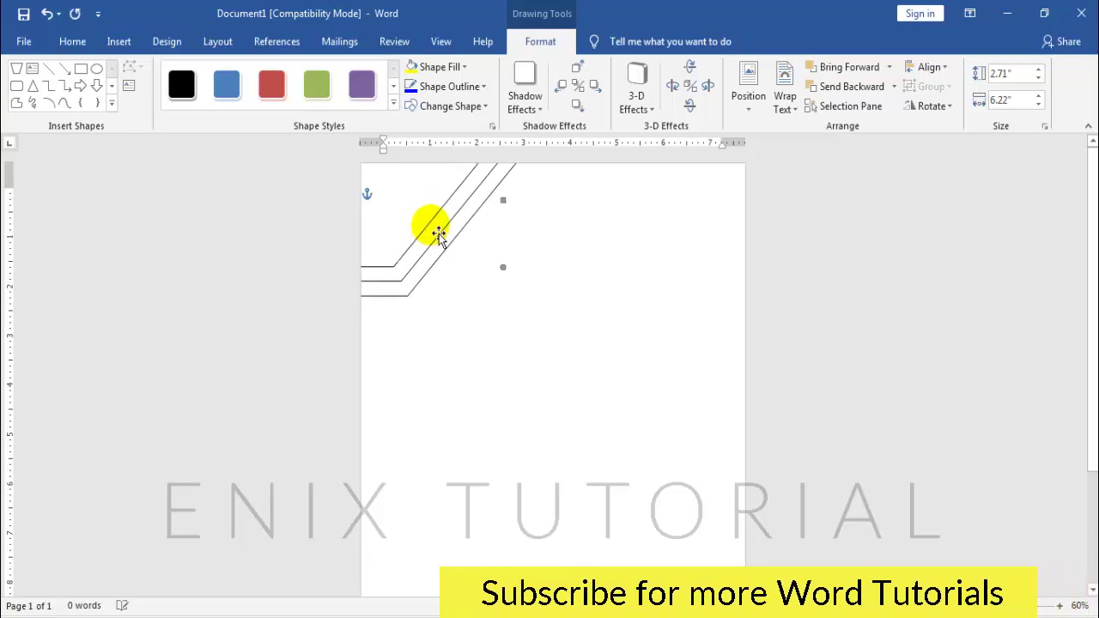
{"action": "left_click", "coordinate": [569, 317]}
Step: Give one diagonal shape a light blue fill and no outline
{"action": "left_click", "coordinate": [473, 205]}
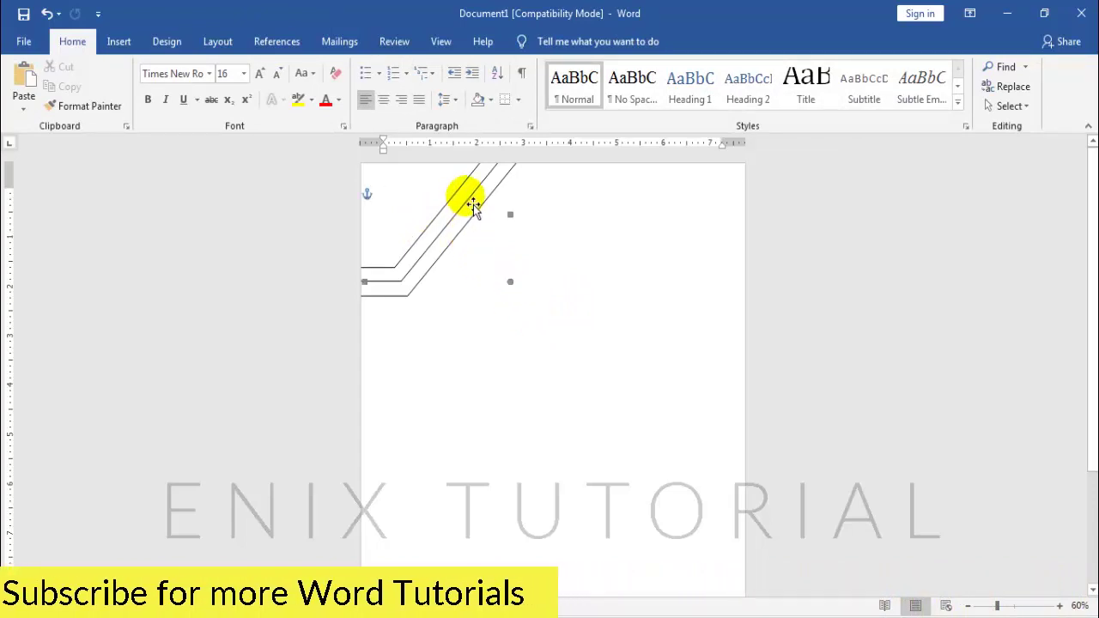
{"action": "left_click", "coordinate": [444, 66]}
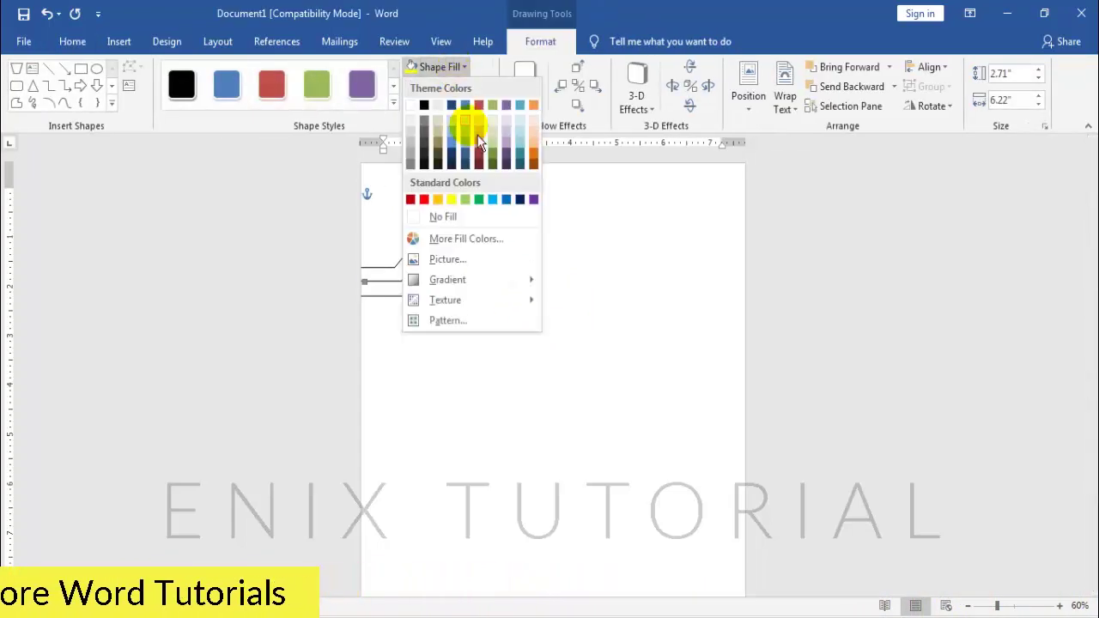
{"action": "left_click", "coordinate": [497, 199]}
{"action": "left_click", "coordinate": [447, 86]}
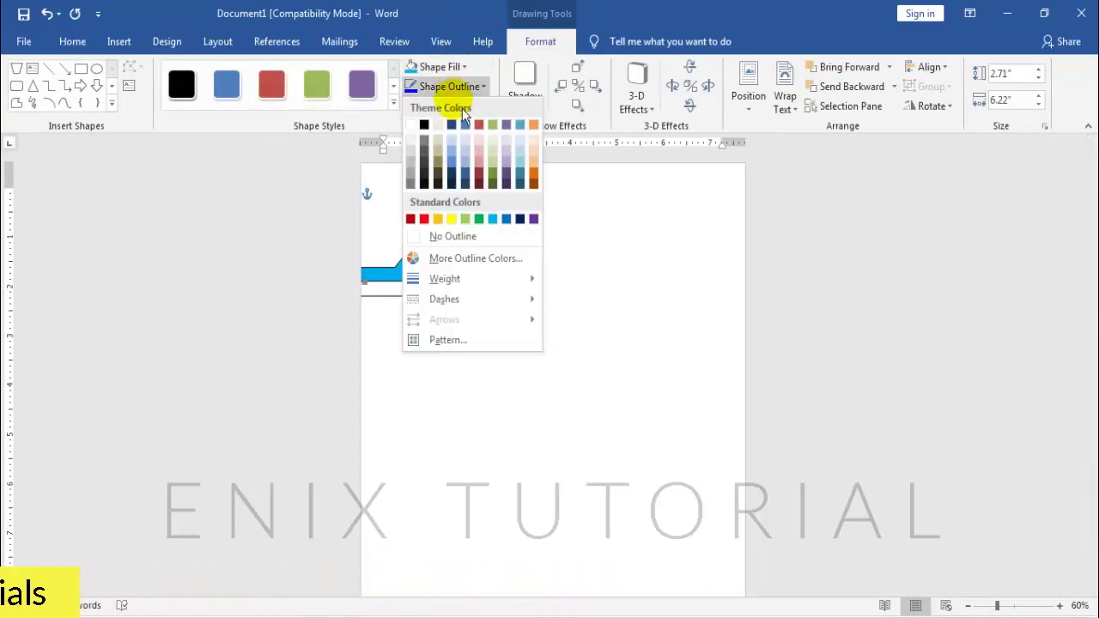
{"action": "left_click", "coordinate": [427, 235]}
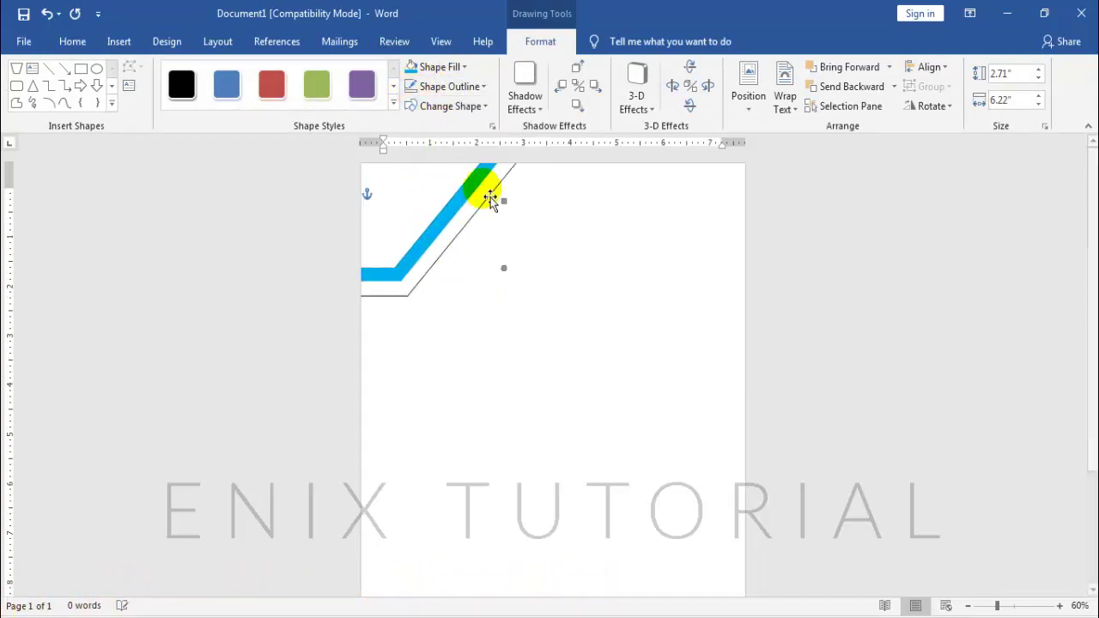
{"action": "left_click", "coordinate": [613, 364]}
Step: Draw a rectangle across the page top, stretch it to the edges, and send it to back
{"action": "left_click", "coordinate": [129, 46]}
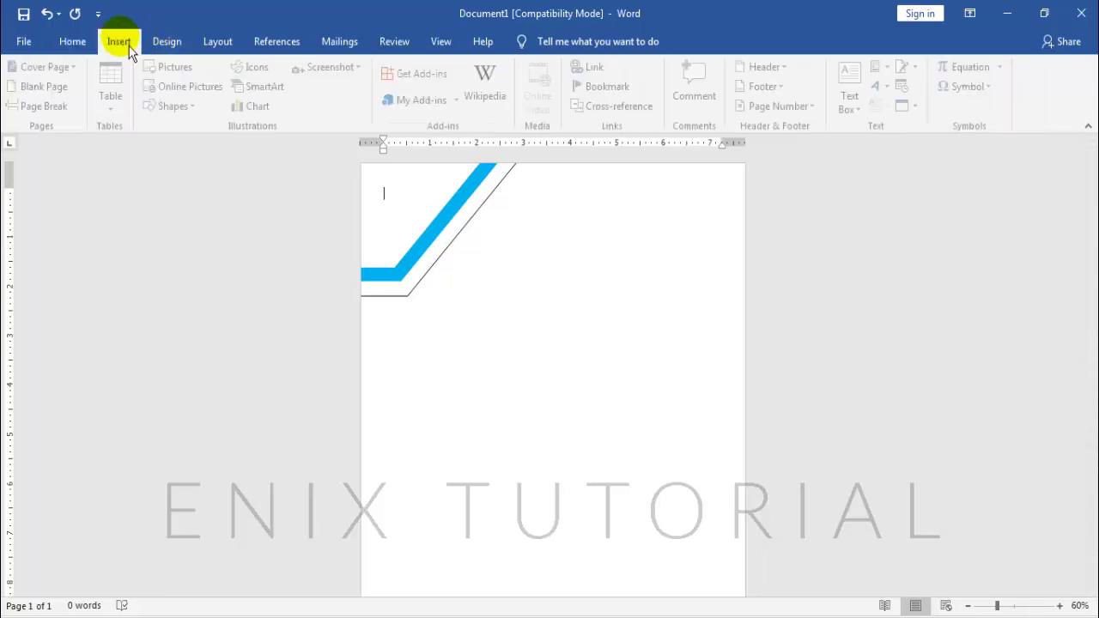
{"action": "left_click", "coordinate": [184, 106]}
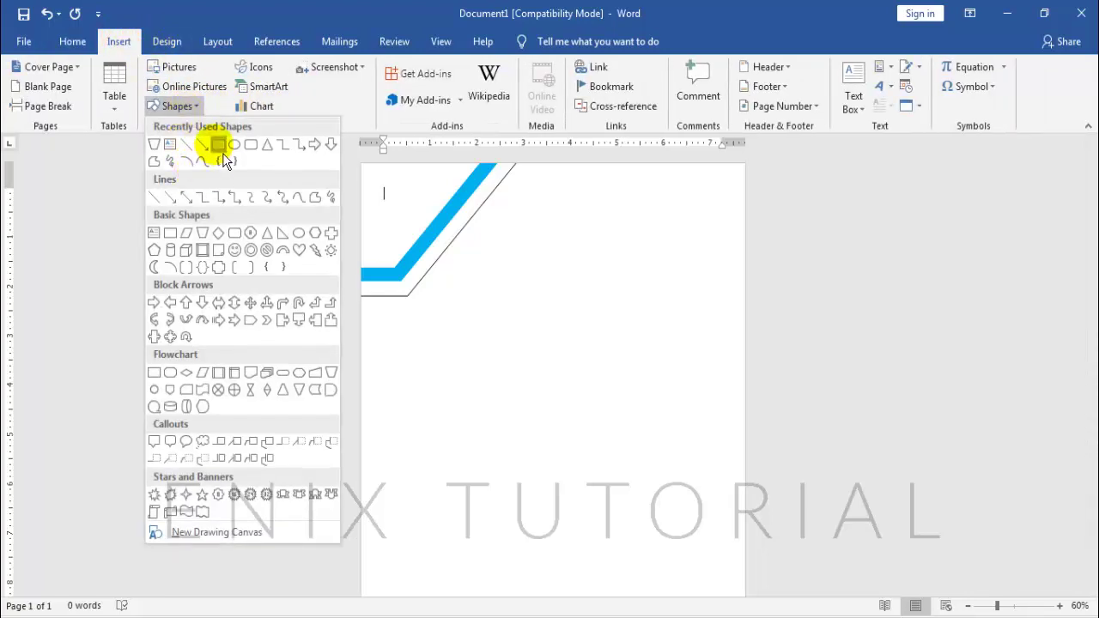
{"action": "left_click", "coordinate": [218, 144]}
{"action": "left_click_drag", "start_coordinate": [423, 169], "coordinate": [759, 244]}
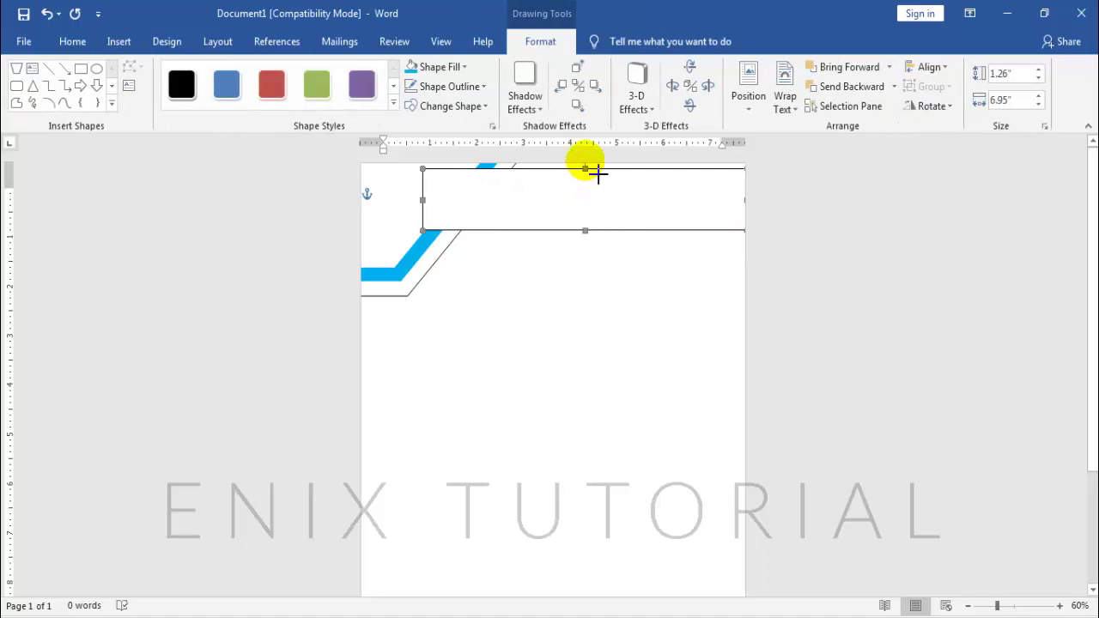
{"action": "left_click_drag", "start_coordinate": [585, 168], "coordinate": [585, 163]}
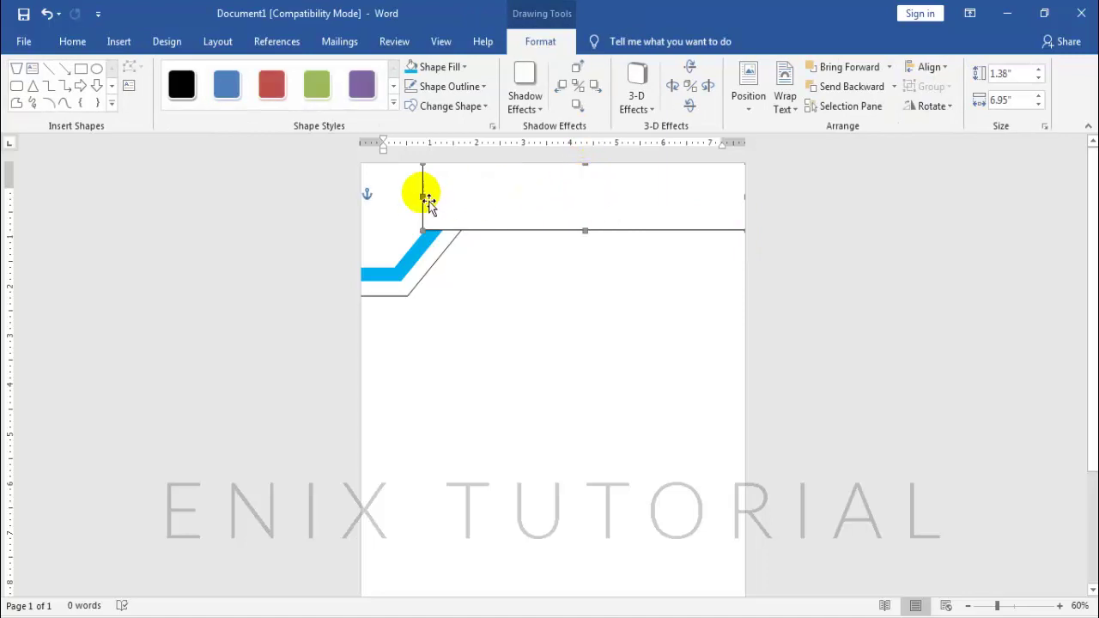
{"action": "left_click_drag", "start_coordinate": [428, 203], "coordinate": [385, 204]}
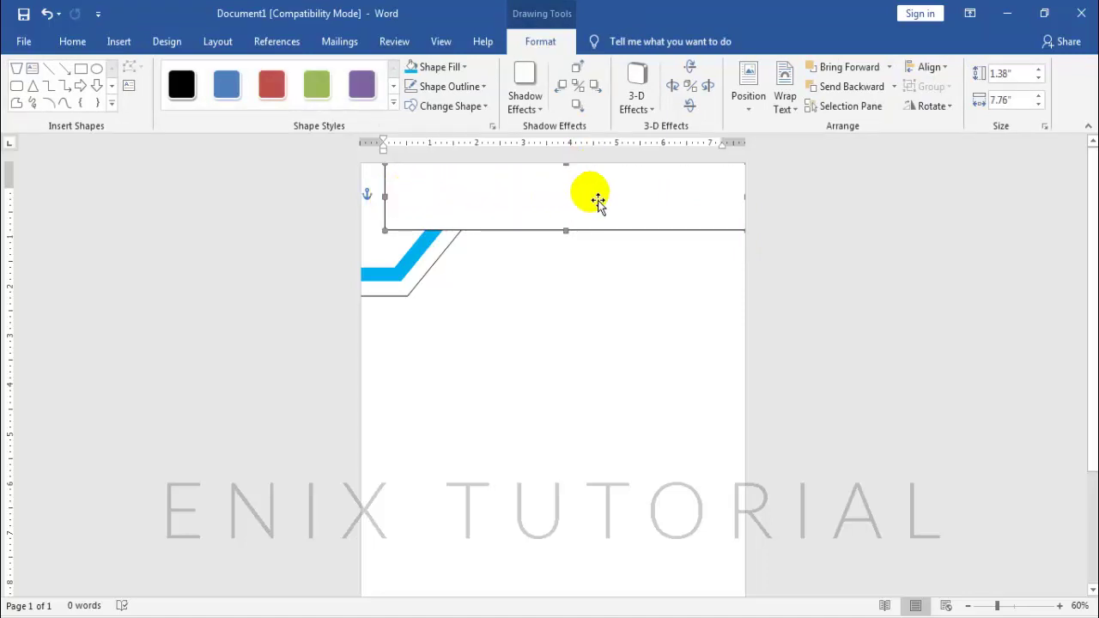
{"action": "right_click", "coordinate": [593, 196]}
{"action": "mouse_move", "coordinate": [640, 332]}
{"action": "left_click", "coordinate": [761, 352]}
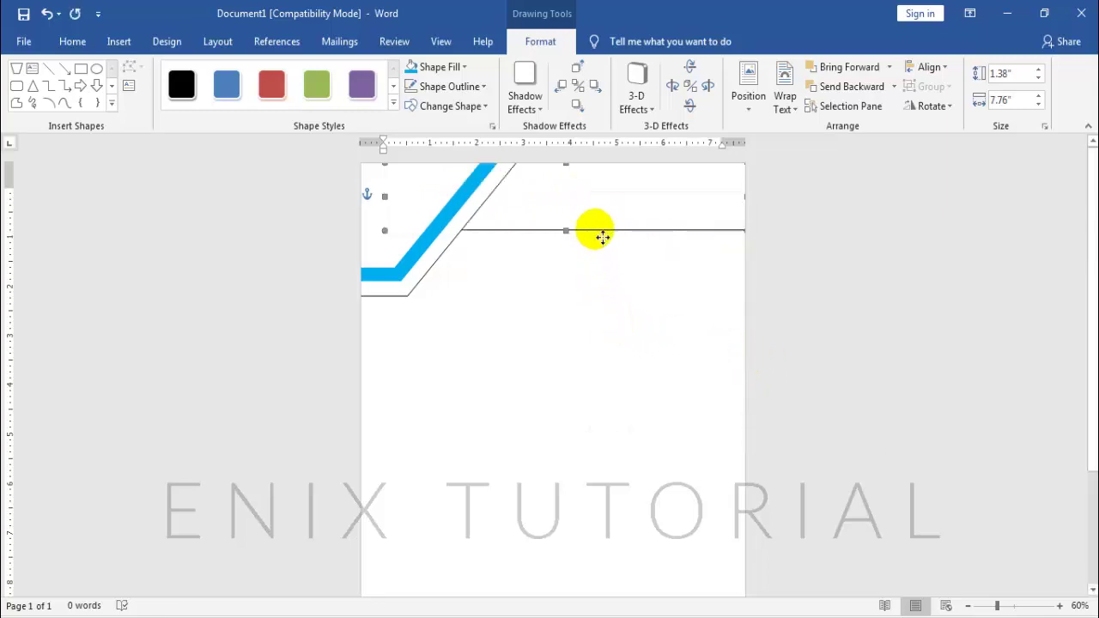
Step: Fill the header rectangle dark grey with no outline, then zoom out to see the page
{"action": "left_click", "coordinate": [442, 67]}
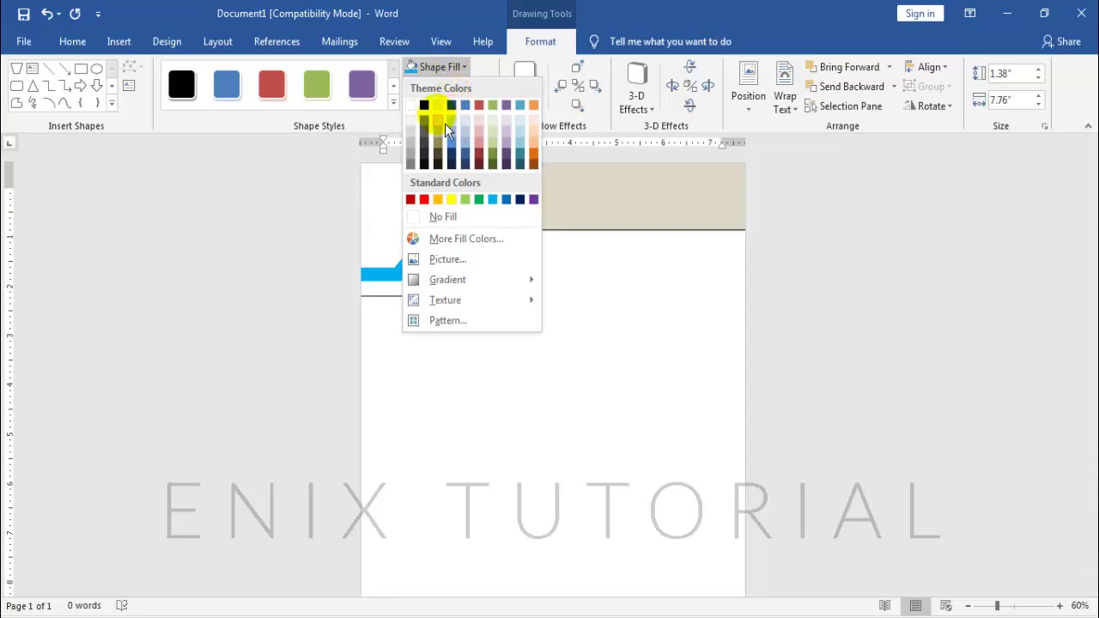
{"action": "left_click", "coordinate": [428, 147]}
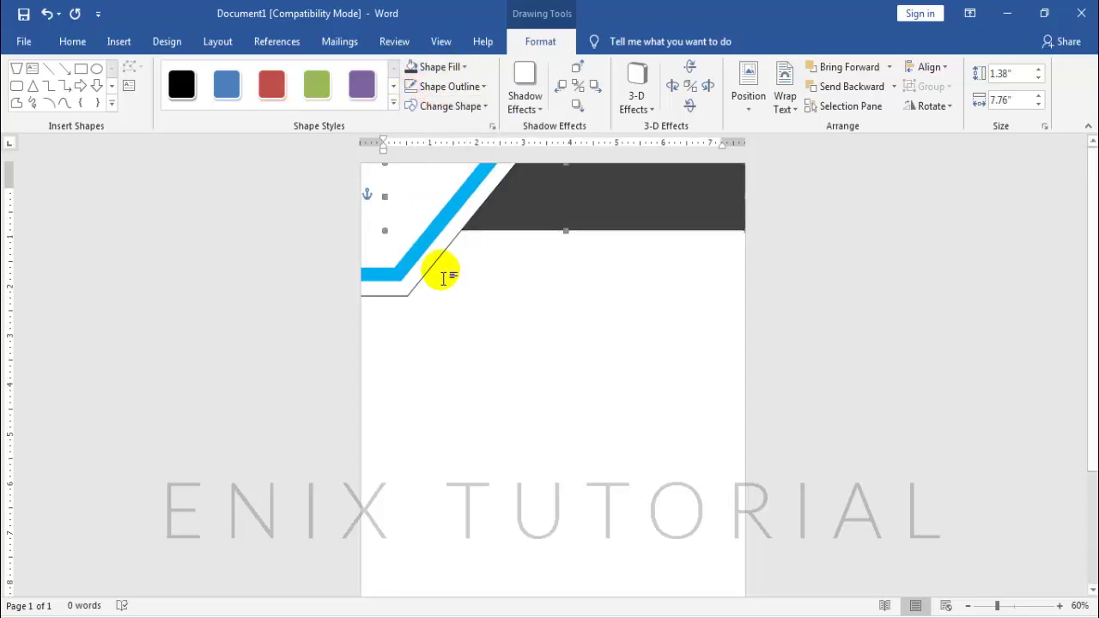
{"action": "left_click", "coordinate": [417, 87]}
{"action": "left_click", "coordinate": [597, 331]}
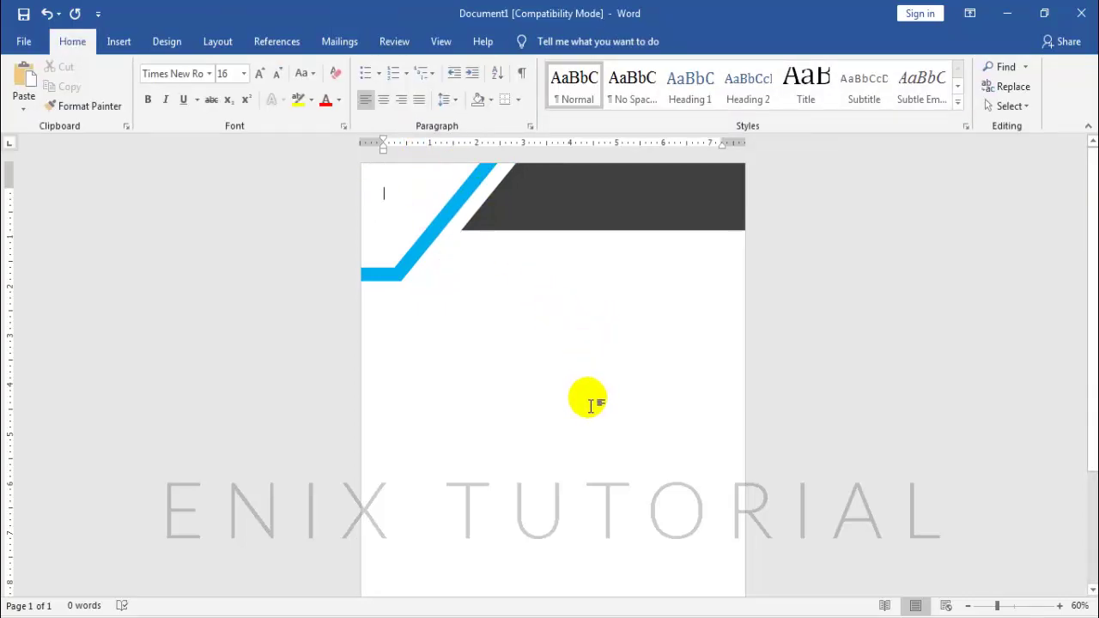
{"action": "left_click", "coordinate": [969, 607]}
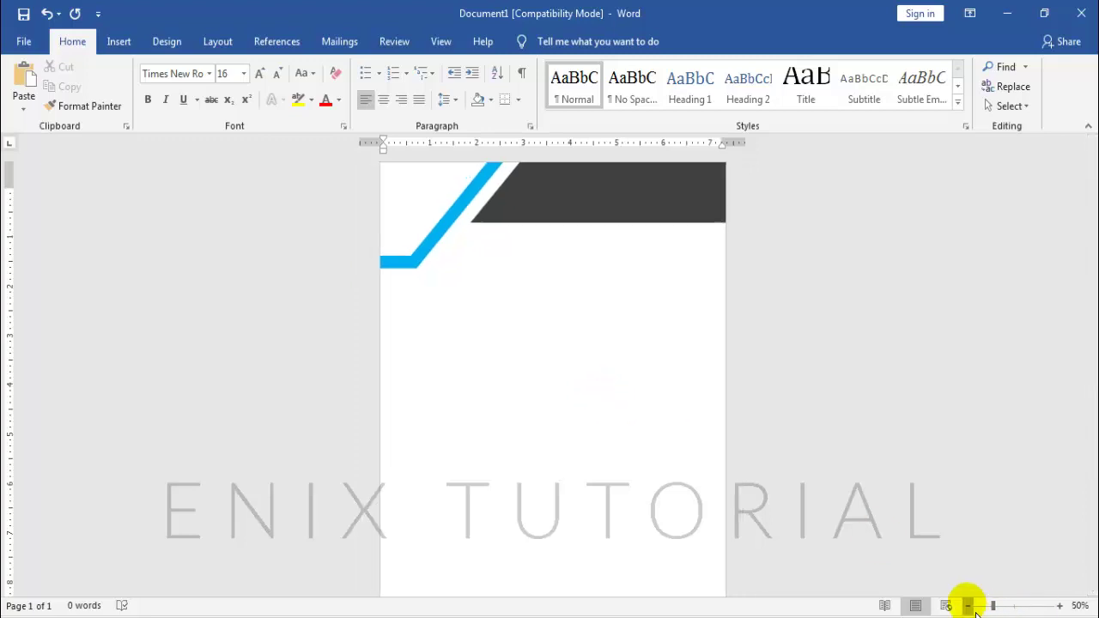
{"action": "left_click", "coordinate": [969, 606]}
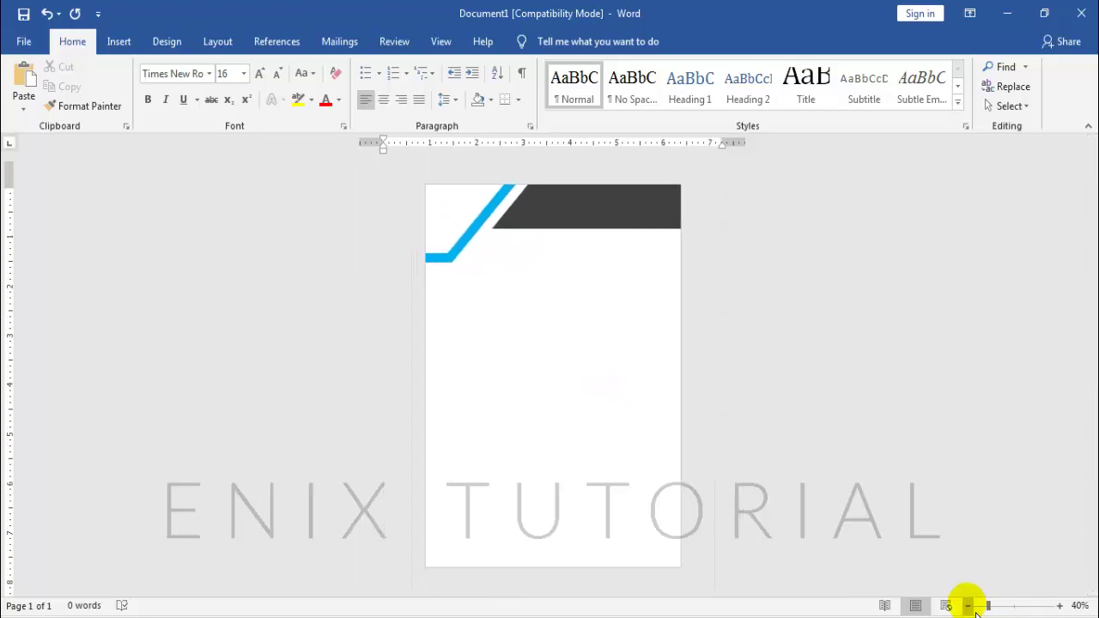
Step: Draw a new trapezoid in the middle of the page below the header
{"action": "left_click", "coordinate": [135, 49]}
{"action": "left_click", "coordinate": [185, 106]}
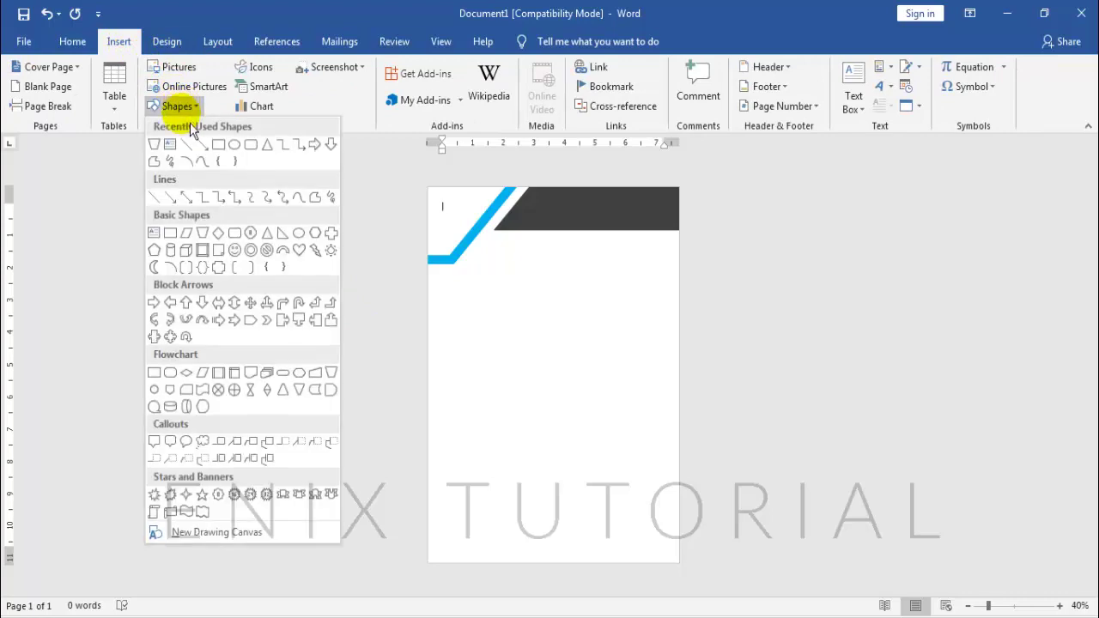
{"action": "left_click", "coordinate": [203, 234]}
{"action": "left_click_drag", "start_coordinate": [486, 367], "coordinate": [625, 433]}
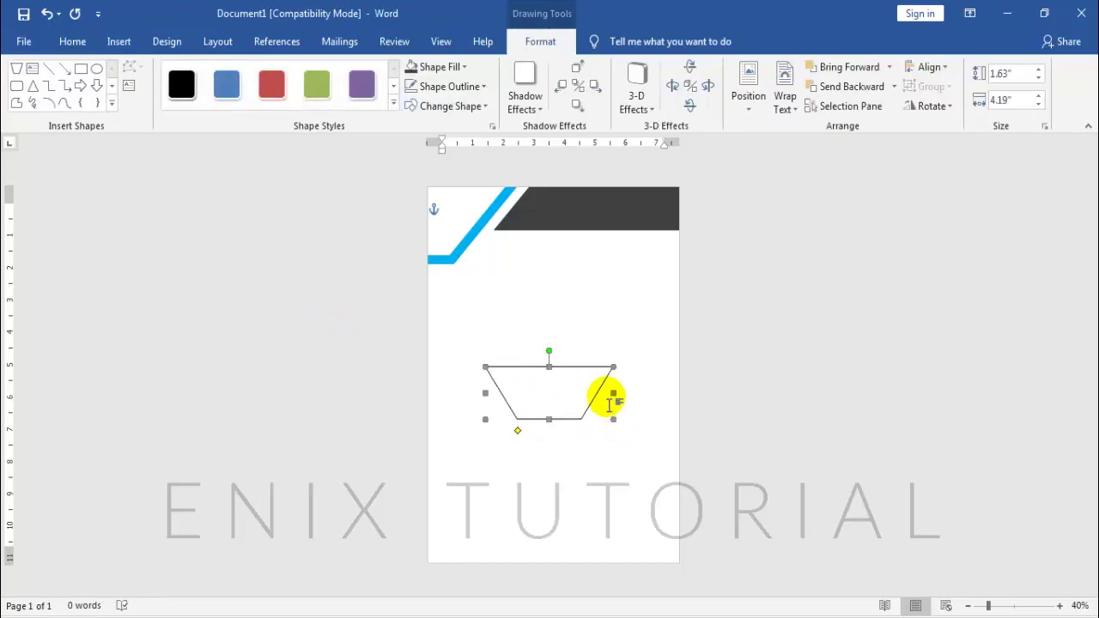
{"action": "left_click", "coordinate": [953, 108]}
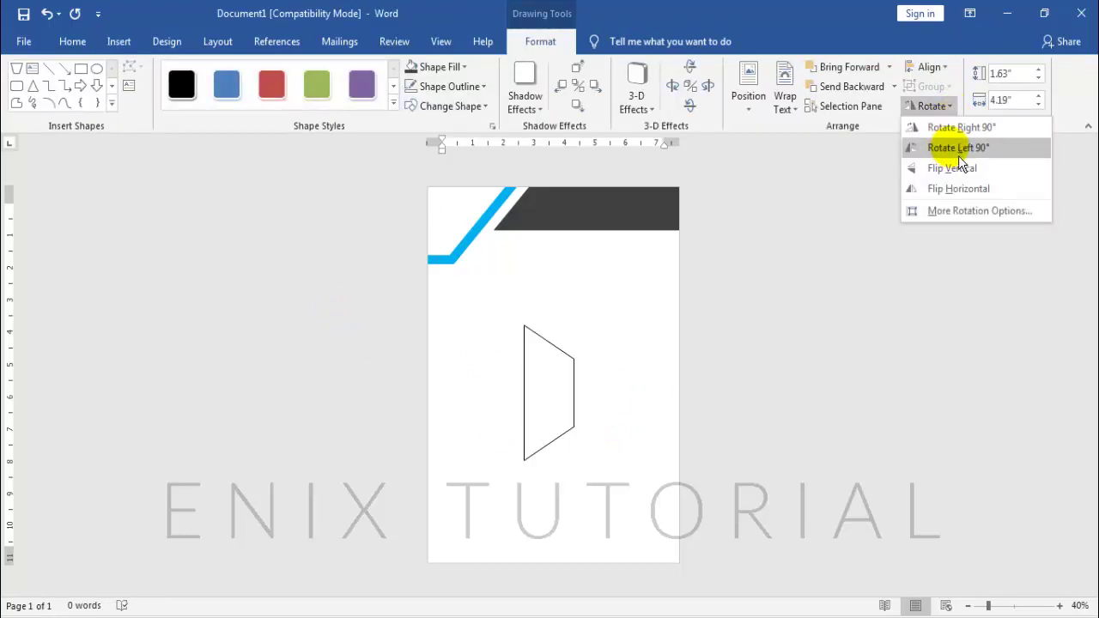
Step: Set the trapezoid's rotation to 180° in More Rotation Options
{"action": "left_click", "coordinate": [966, 210]}
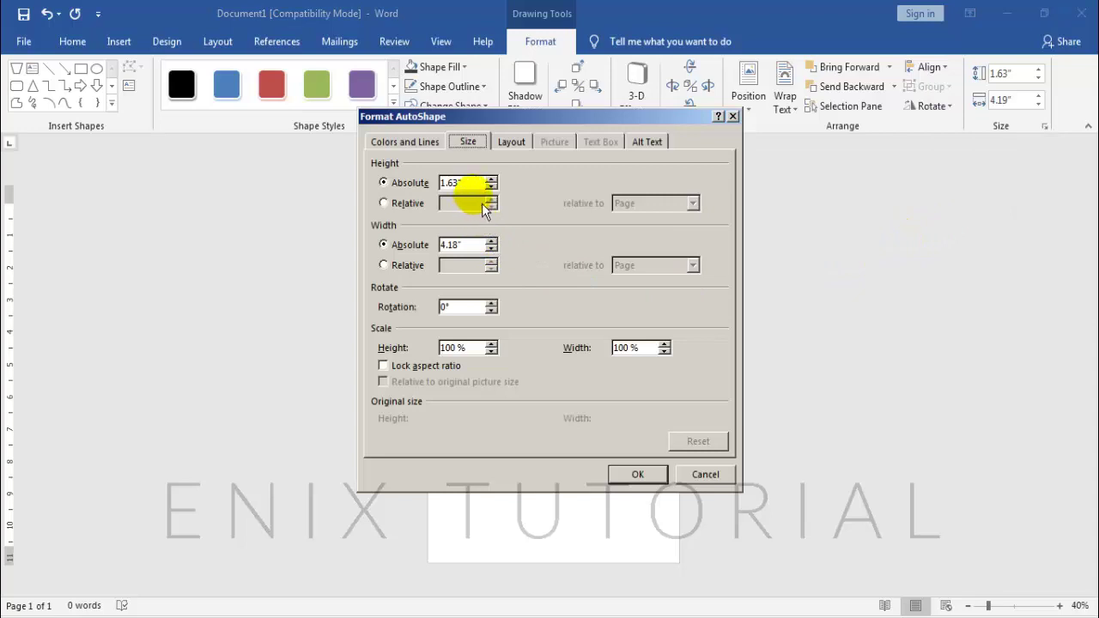
{"action": "double_click", "coordinate": [445, 307]}
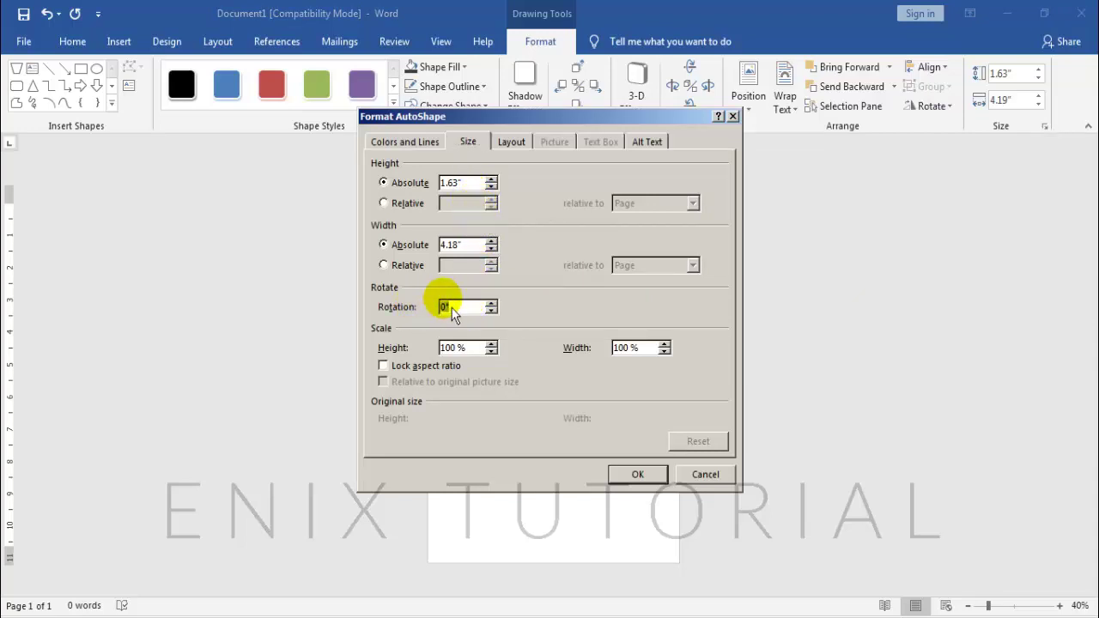
{"action": "type", "text": "180"}
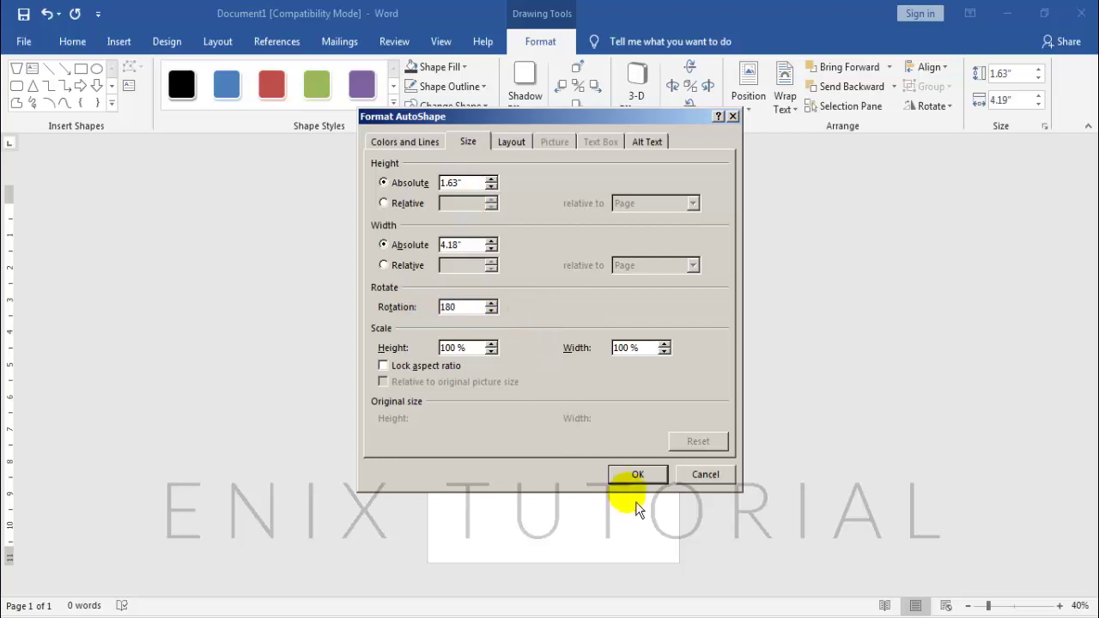
{"action": "left_click", "coordinate": [637, 474]}
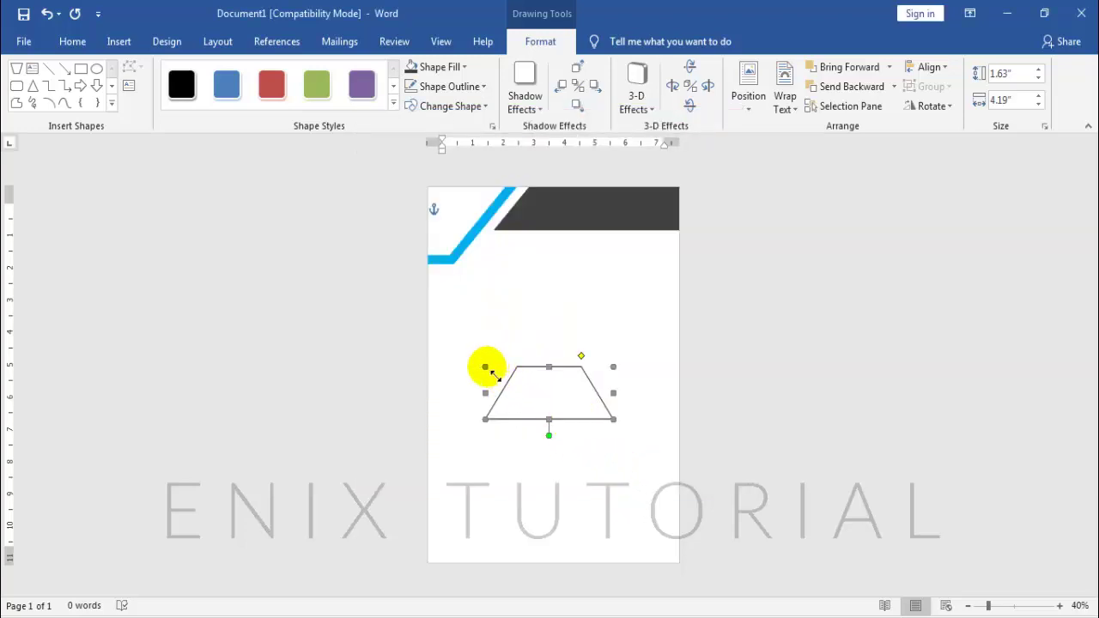
Step: Shrink the trapezoid and move it to the page's bottom-right corner
{"action": "mouse_move", "coordinate": [506, 386]}
{"action": "left_mouse_down"}
{"action": "mouse_move", "coordinate": [528, 395]}
{"action": "mouse_move", "coordinate": [507, 378]}
{"action": "mouse_move", "coordinate": [643, 532]}
{"action": "left_mouse_up"}
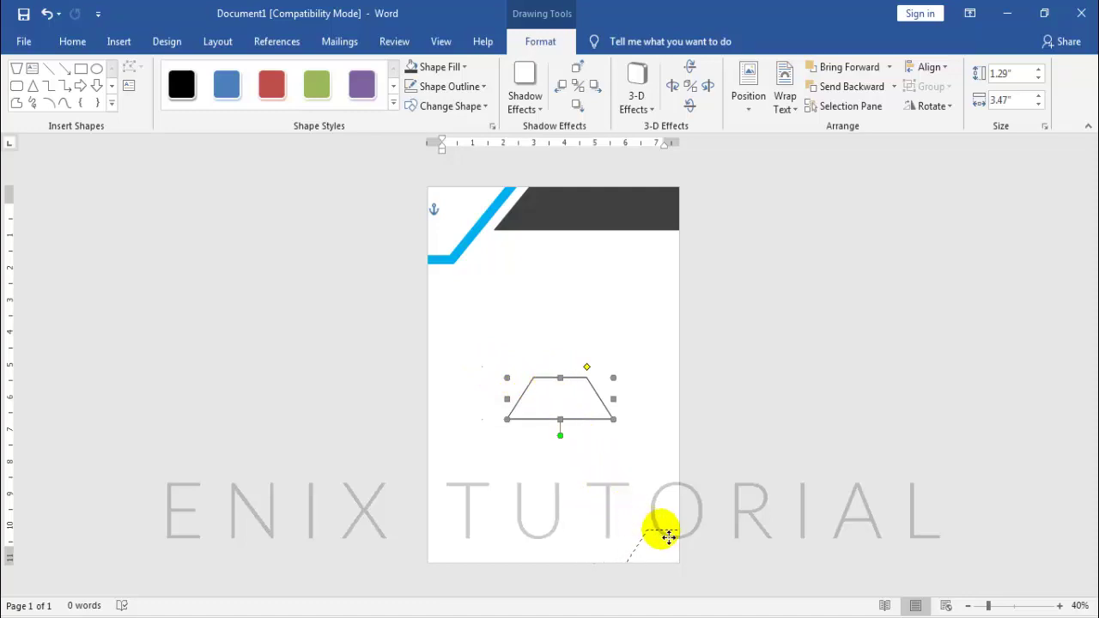
{"action": "left_click_drag", "start_coordinate": [669, 531], "coordinate": [671, 530]}
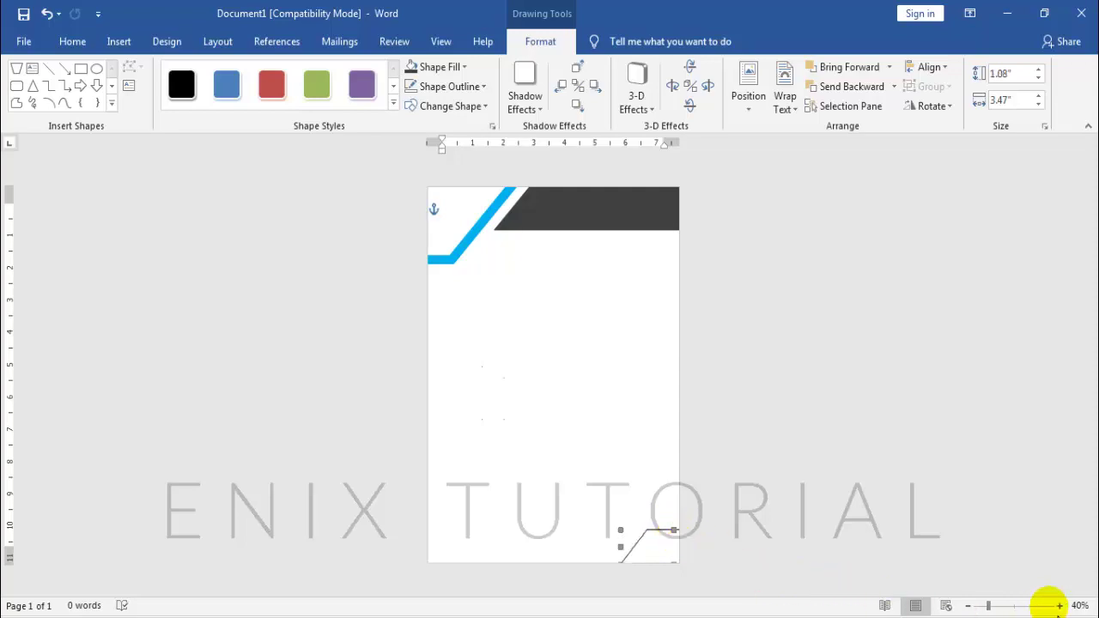
{"action": "left_click", "coordinate": [1060, 606]}
{"action": "left_click", "coordinate": [1059, 606]}
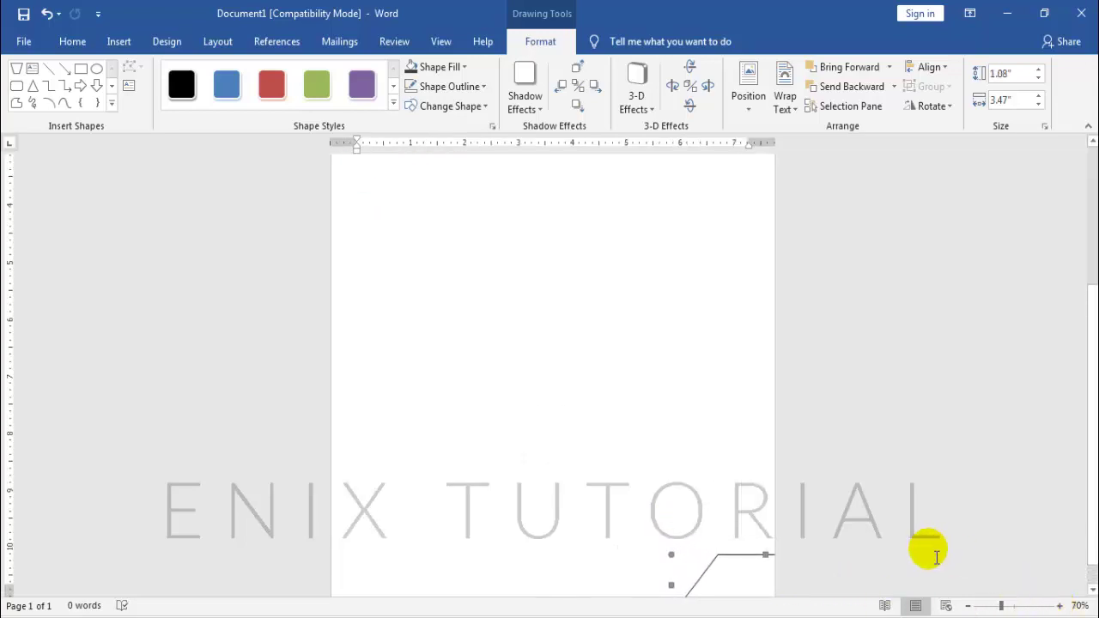
{"action": "left_click", "coordinate": [968, 605]}
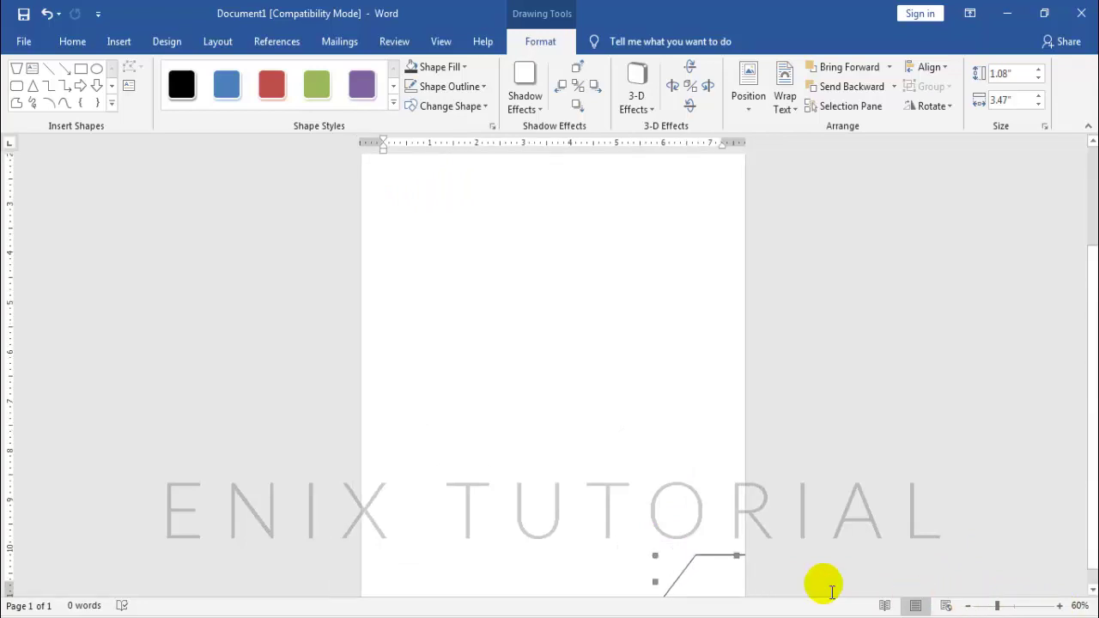
Step: Paste a copy of the corner trapezoid just below the original and fill it dark grey
{"action": "right_click", "coordinate": [710, 571]}
{"action": "left_click", "coordinate": [717, 354]}
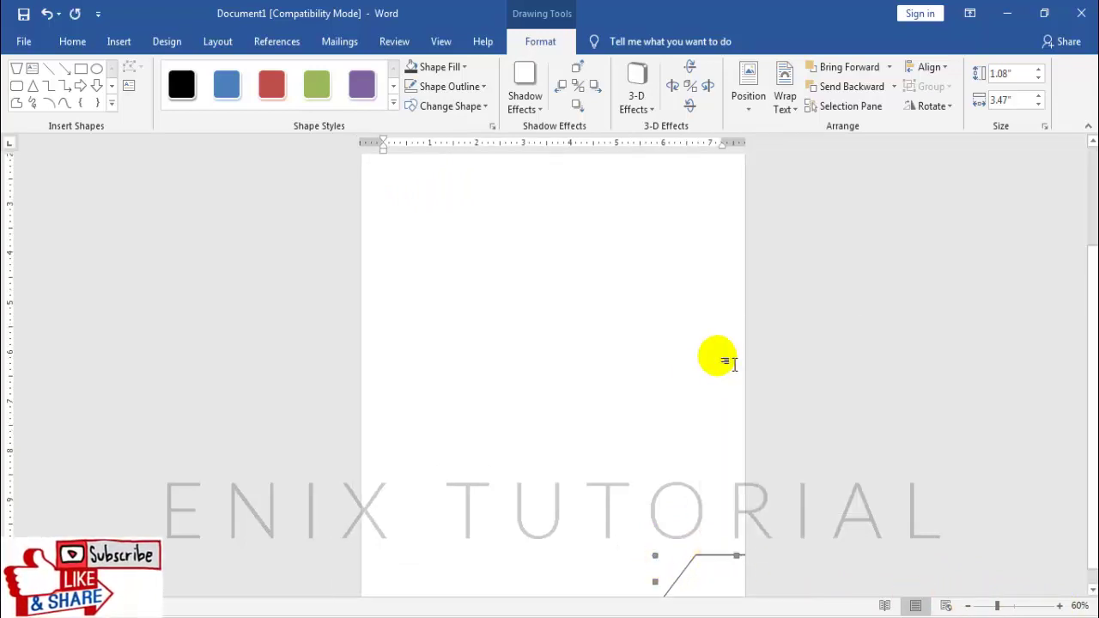
{"action": "right_click", "coordinate": [674, 378]}
{"action": "left_click", "coordinate": [708, 217]}
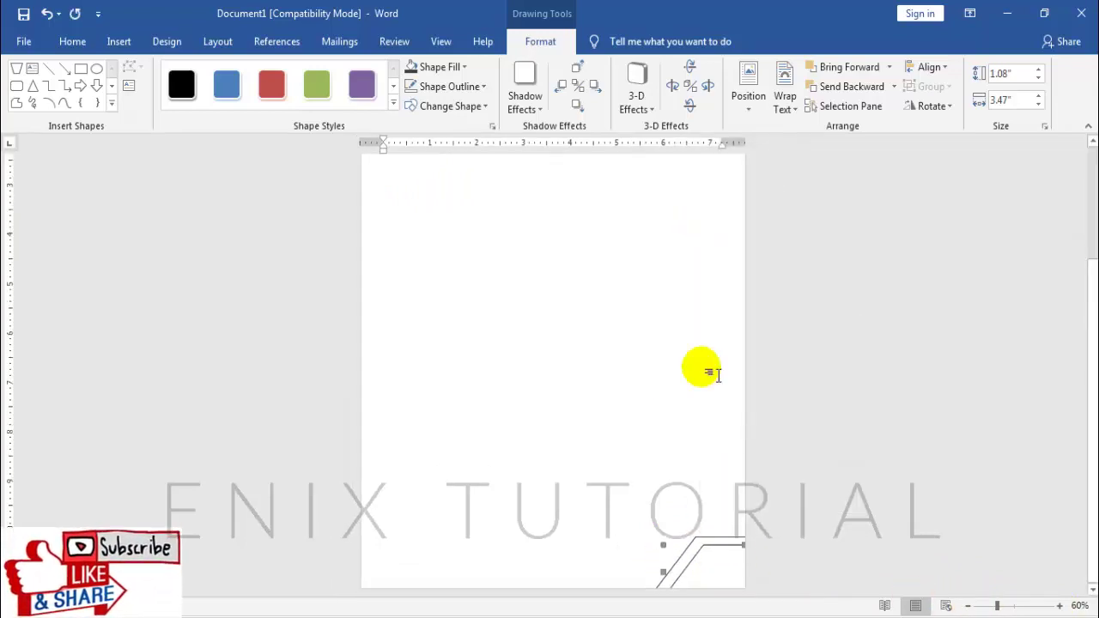
{"action": "left_click_drag", "start_coordinate": [719, 554], "coordinate": [718, 552]}
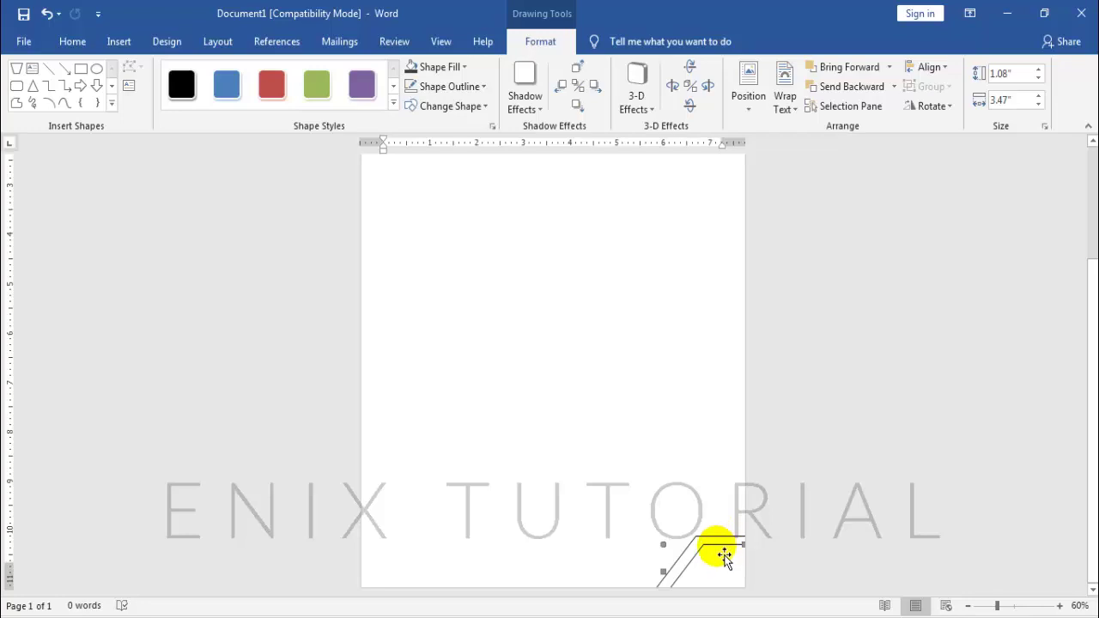
{"action": "left_click_drag", "start_coordinate": [724, 556], "coordinate": [726, 555]}
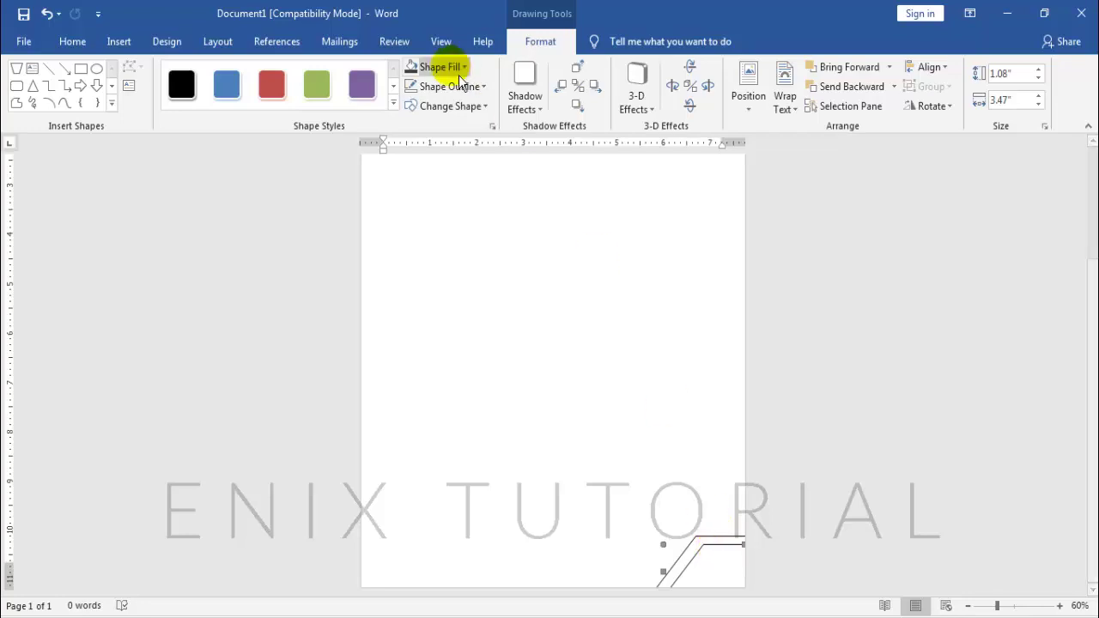
{"action": "left_click", "coordinate": [414, 67]}
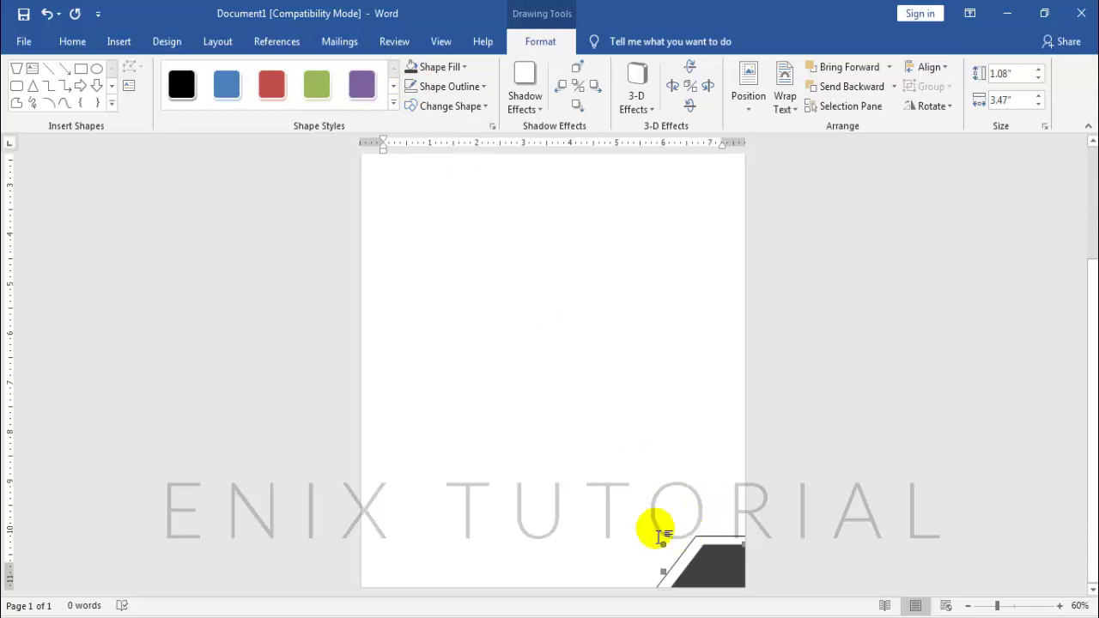
{"action": "left_click", "coordinate": [118, 41]}
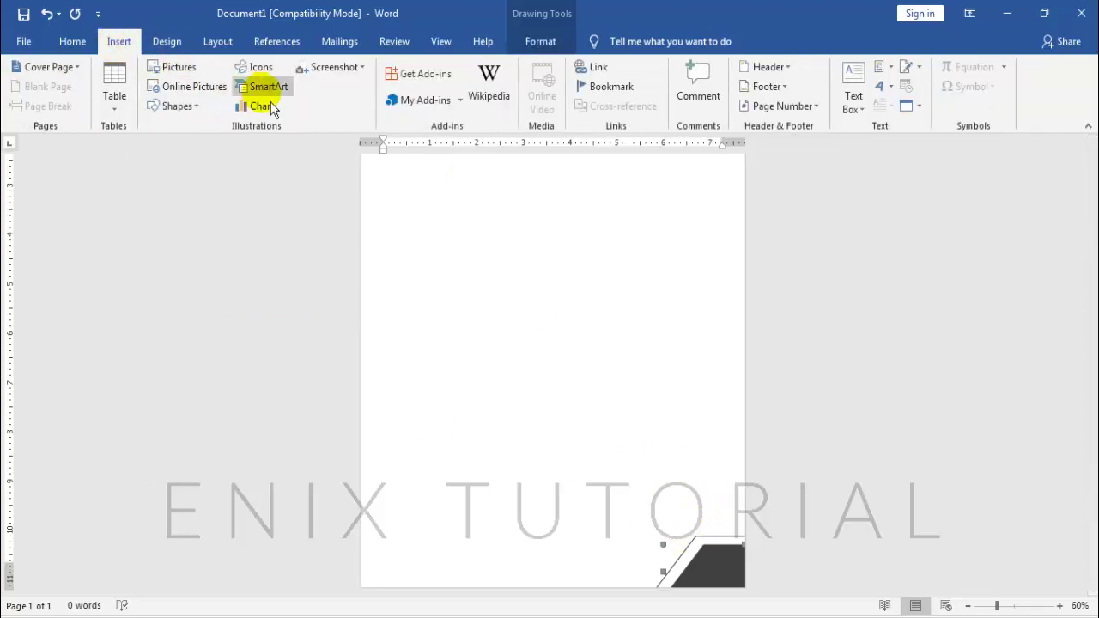
Step: Draw a rectangle along the page bottom and fill it light blue
{"action": "left_click", "coordinate": [181, 108]}
{"action": "left_click", "coordinate": [219, 148]}
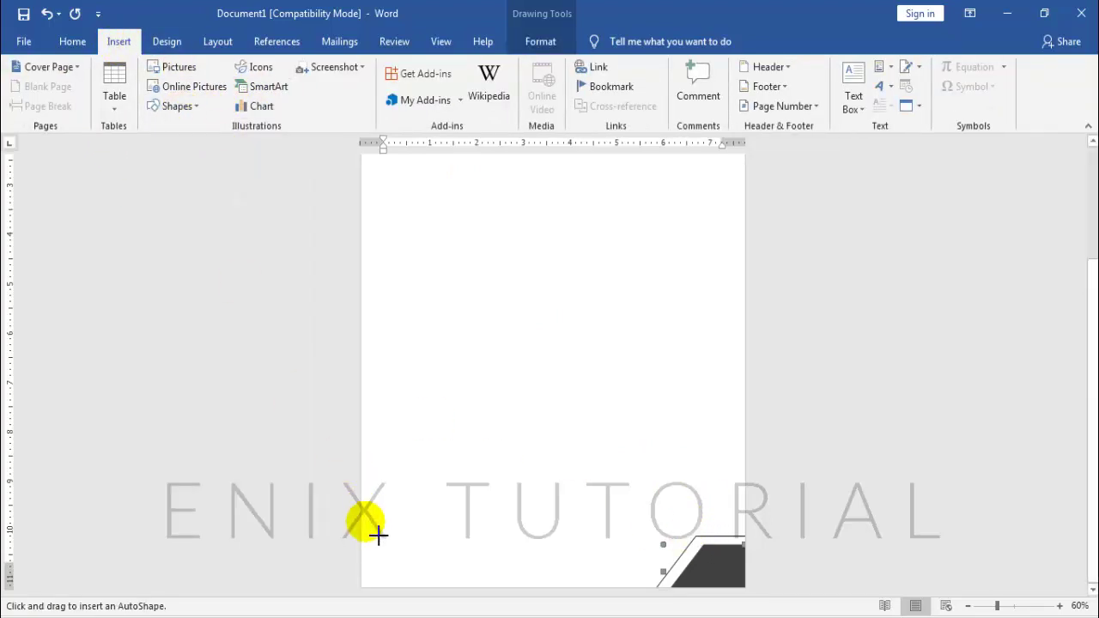
{"action": "left_click_drag", "start_coordinate": [374, 556], "coordinate": [716, 611]}
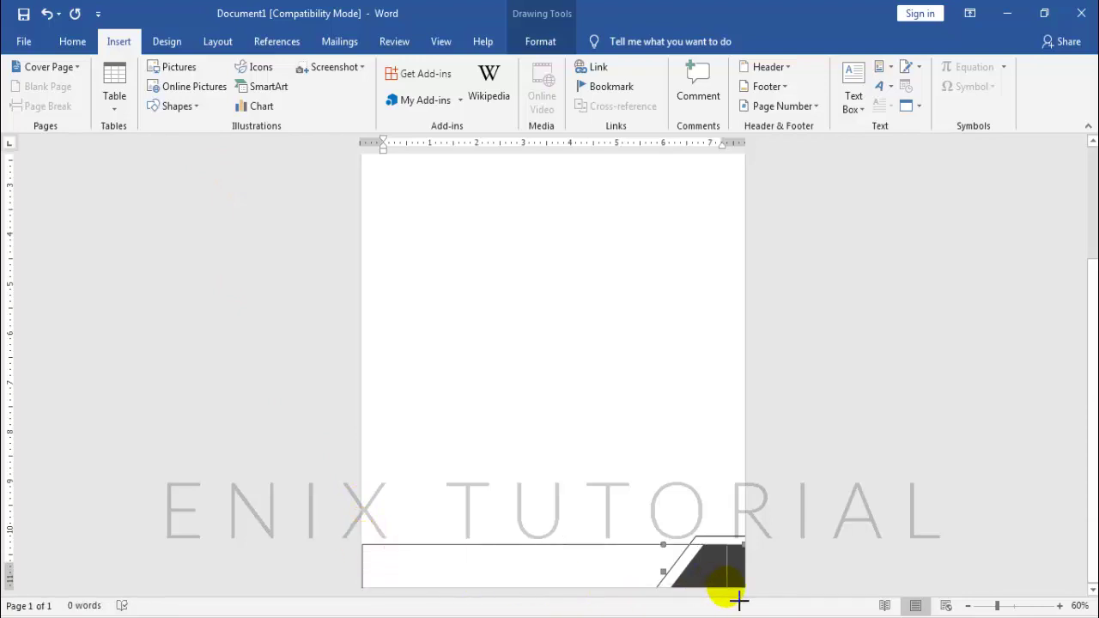
{"action": "left_click_drag", "start_coordinate": [738, 601], "coordinate": [744, 603]}
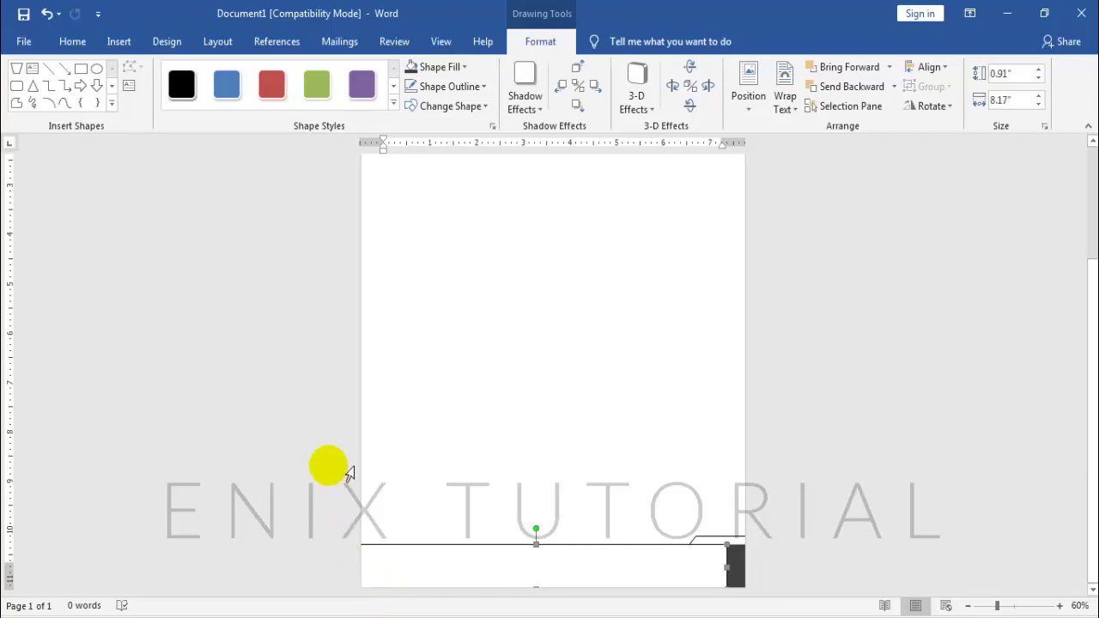
{"action": "left_click", "coordinate": [438, 67]}
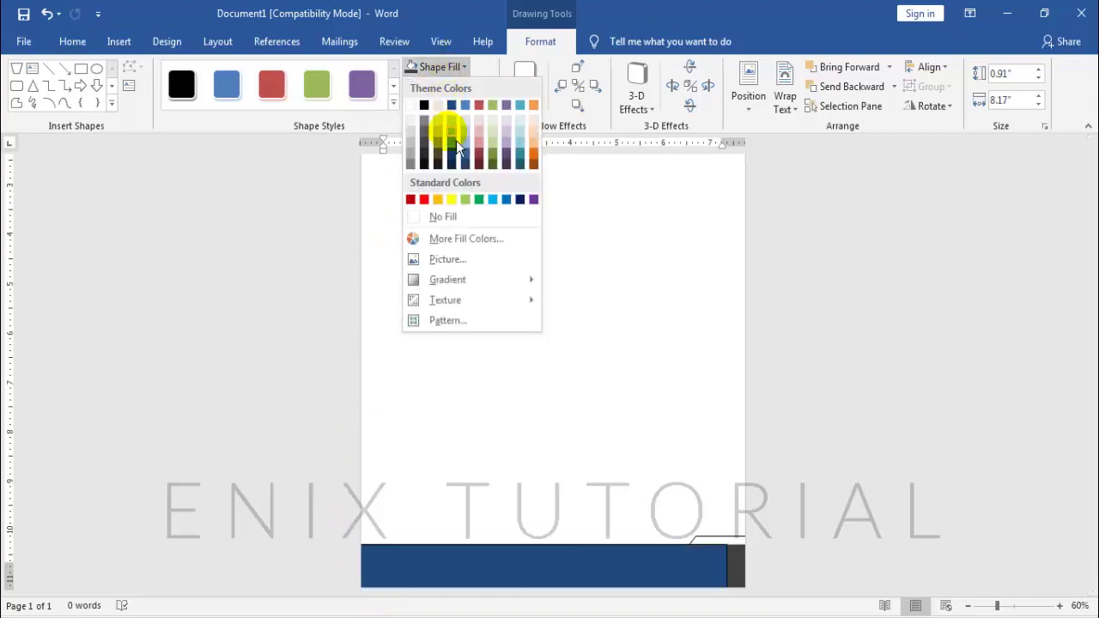
{"action": "left_click", "coordinate": [492, 199]}
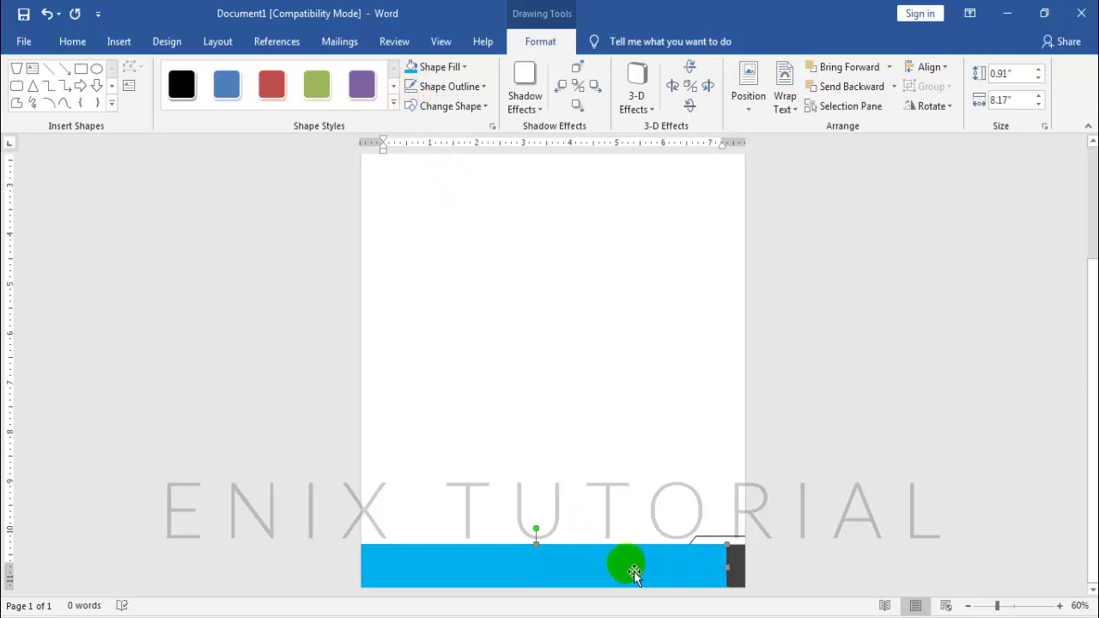
Step: Send the blue footer bar behind the dark grey corner shape and deselect
{"action": "right_click", "coordinate": [634, 574]}
{"action": "mouse_move", "coordinate": [729, 468]}
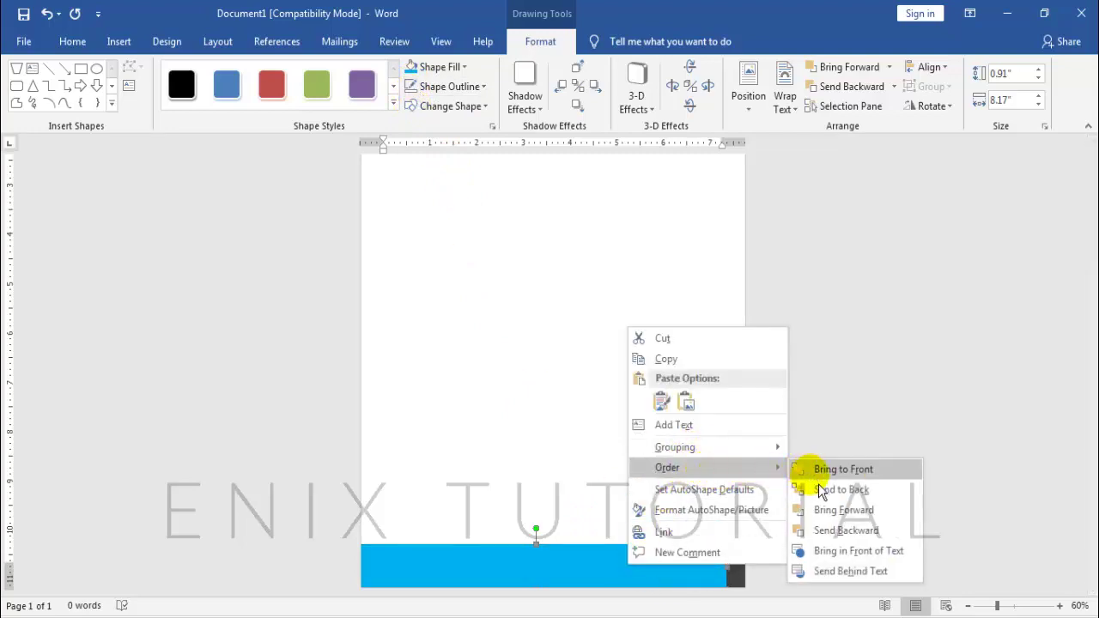
{"action": "left_click", "coordinate": [820, 489]}
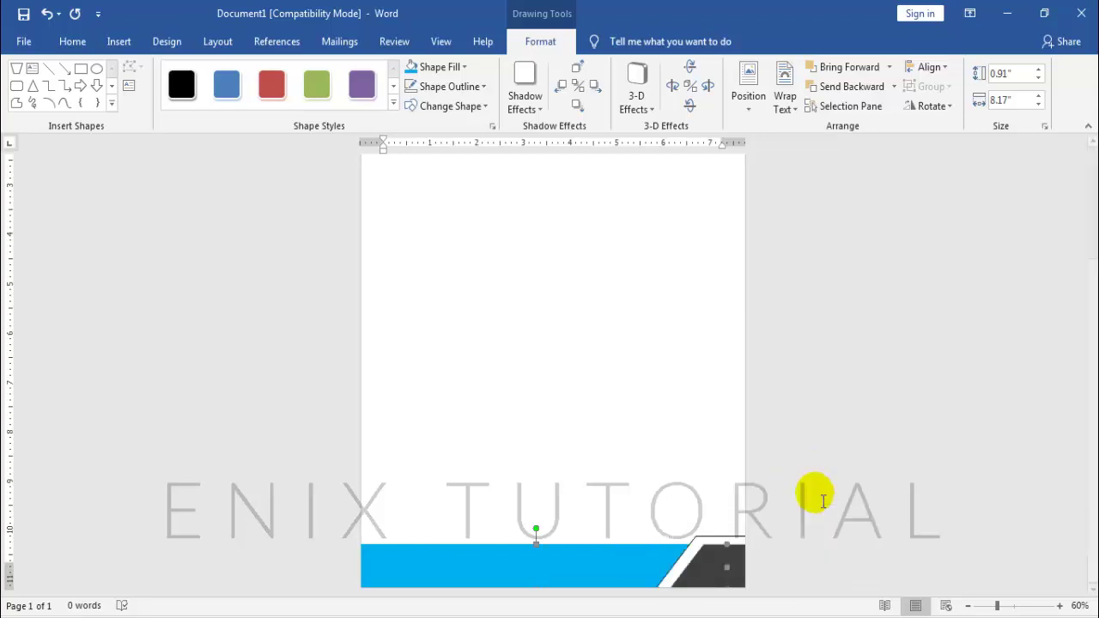
{"action": "left_click", "coordinate": [712, 546]}
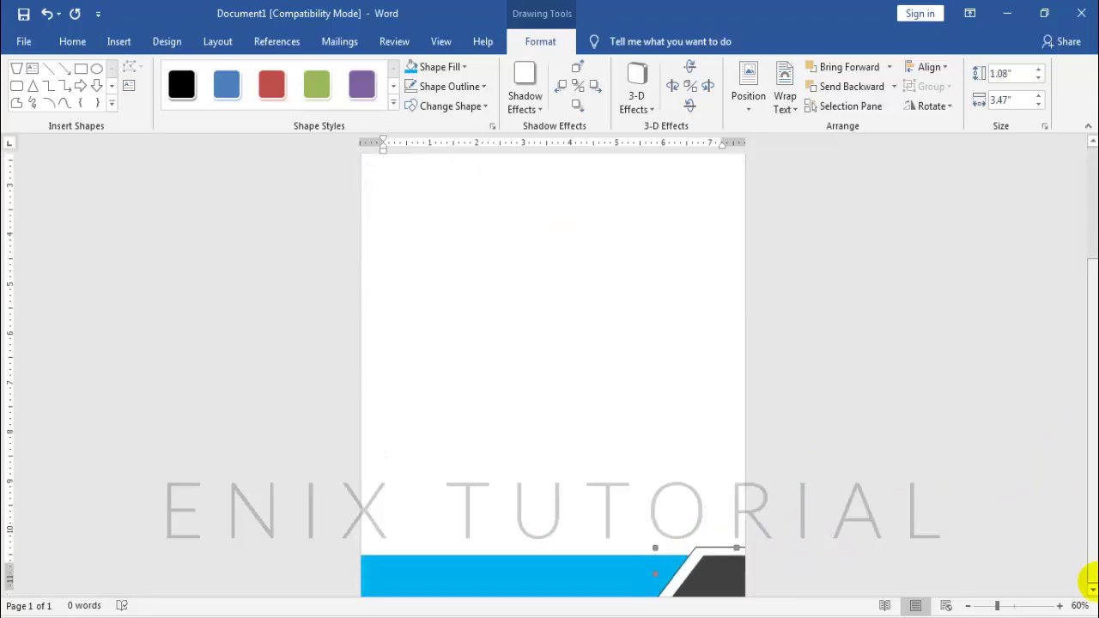
{"action": "left_click", "coordinate": [1092, 588]}
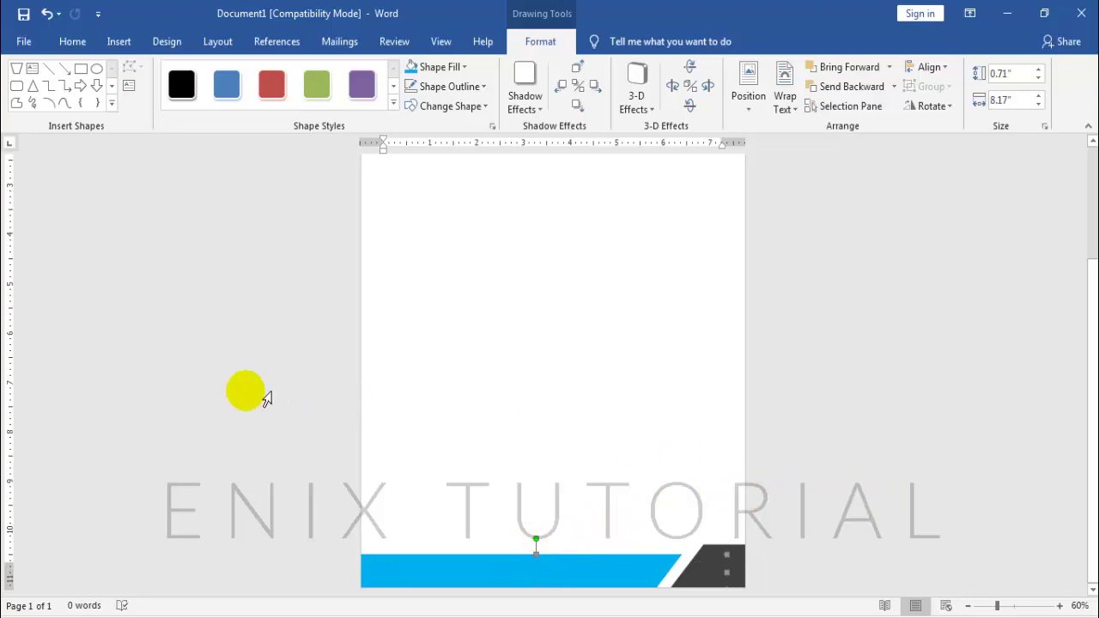
{"action": "left_click", "coordinate": [293, 464]}
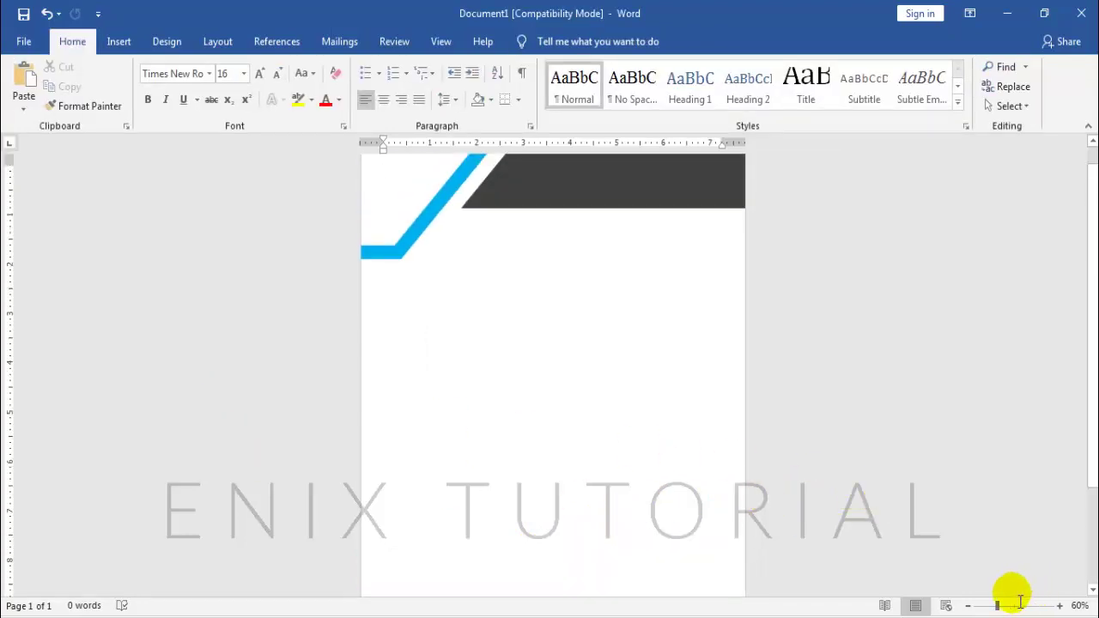
Step: Choose Picture watermark in Design's Custom Watermark and open the offline picture browser
{"action": "left_click", "coordinate": [968, 605]}
{"action": "left_click", "coordinate": [969, 606]}
{"action": "left_click", "coordinate": [969, 606]}
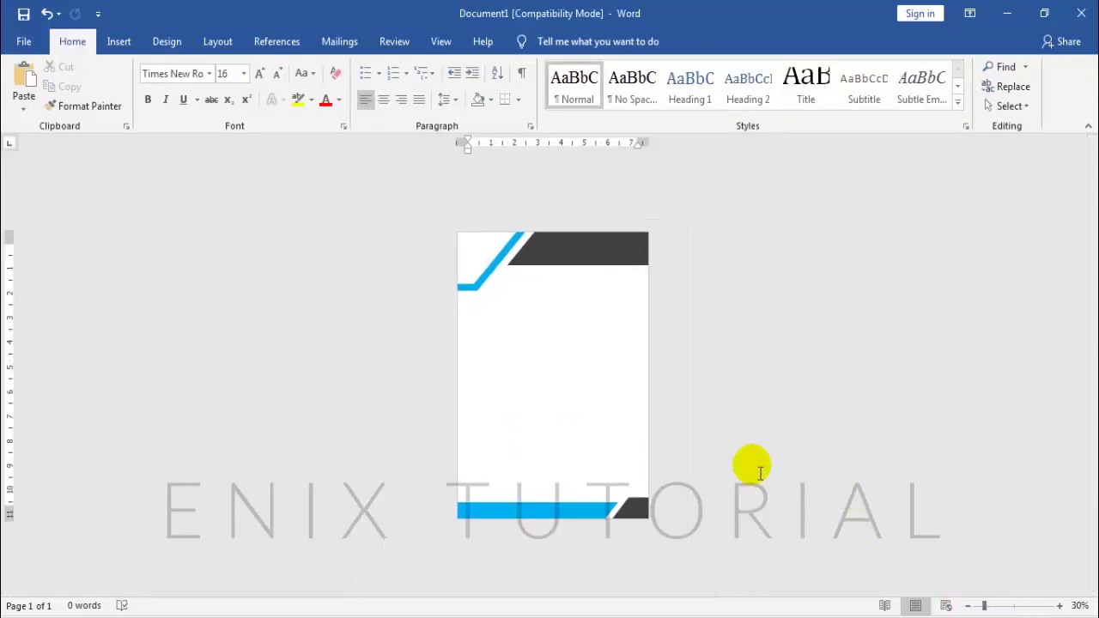
{"action": "left_click", "coordinate": [120, 43]}
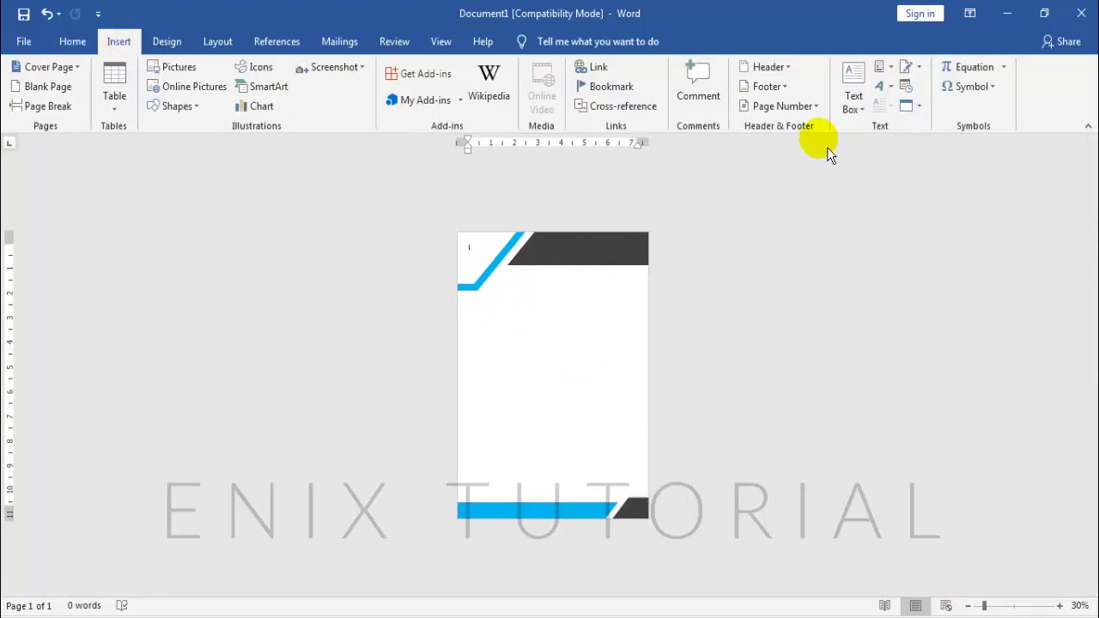
{"action": "left_click", "coordinate": [169, 42]}
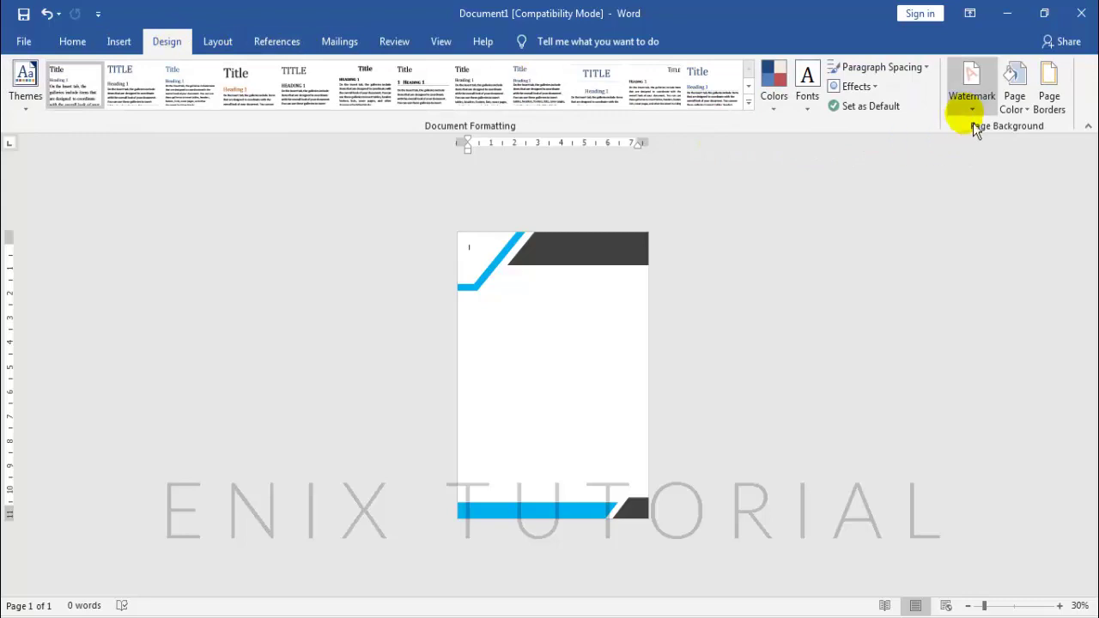
{"action": "left_click", "coordinate": [973, 110]}
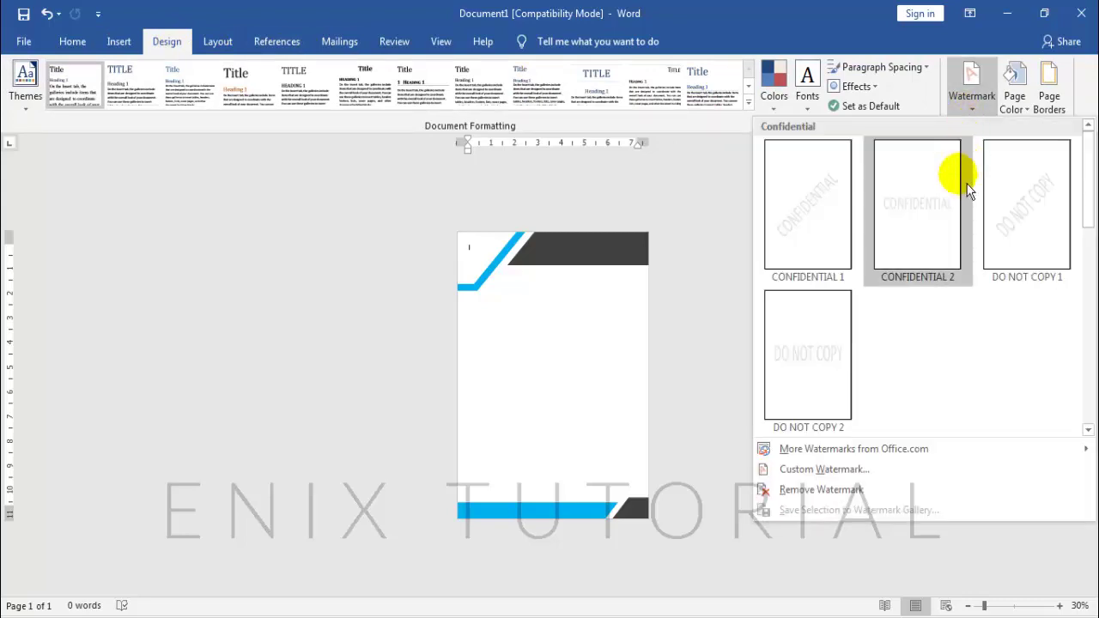
{"action": "left_click", "coordinate": [869, 469]}
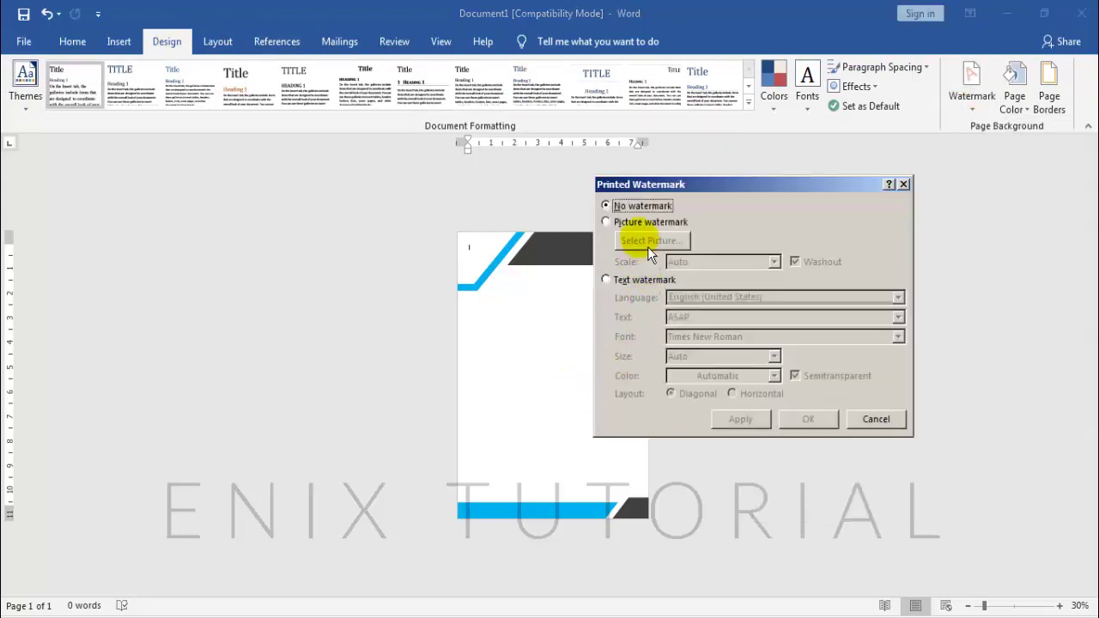
{"action": "left_click", "coordinate": [646, 225]}
{"action": "left_click", "coordinate": [659, 243]}
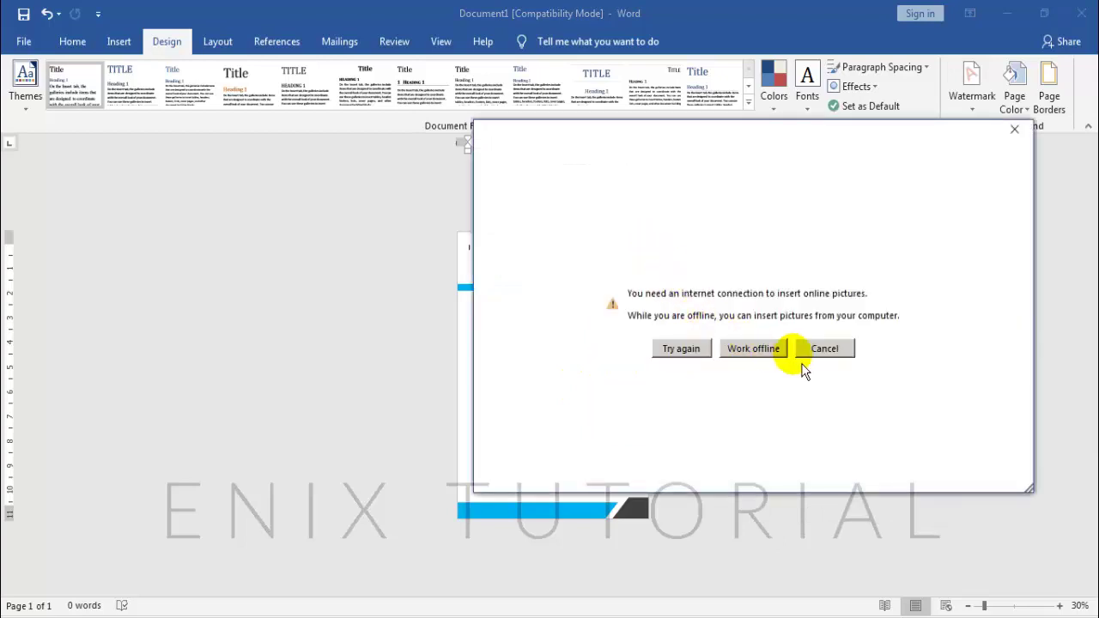
{"action": "left_click", "coordinate": [769, 351]}
Step: Choose the round S logo from the logo folder as the picture watermark and apply it
{"action": "left_click", "coordinate": [468, 271]}
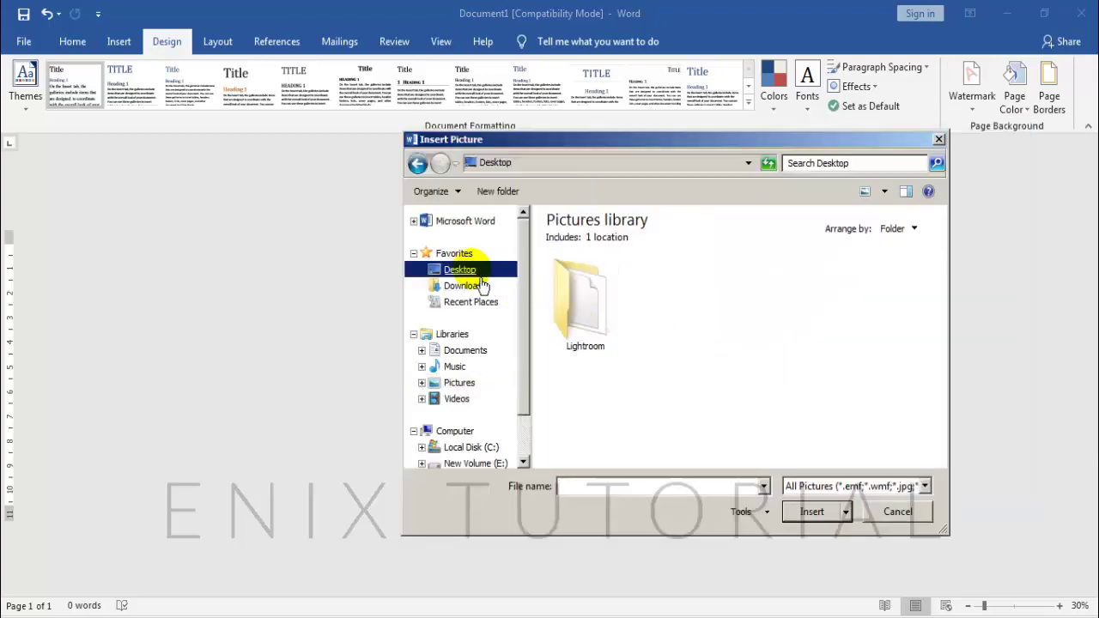
{"action": "left_click_drag", "start_coordinate": [946, 248], "coordinate": [960, 312]}
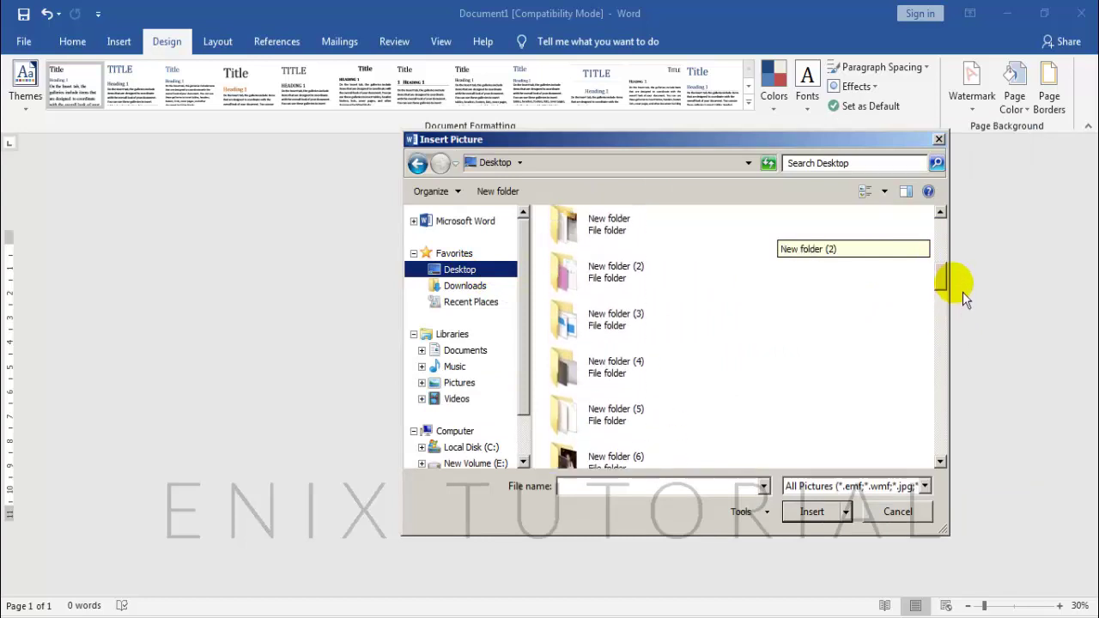
{"action": "left_click_drag", "start_coordinate": [960, 312], "coordinate": [966, 268]}
{"action": "double_click", "coordinate": [629, 385]}
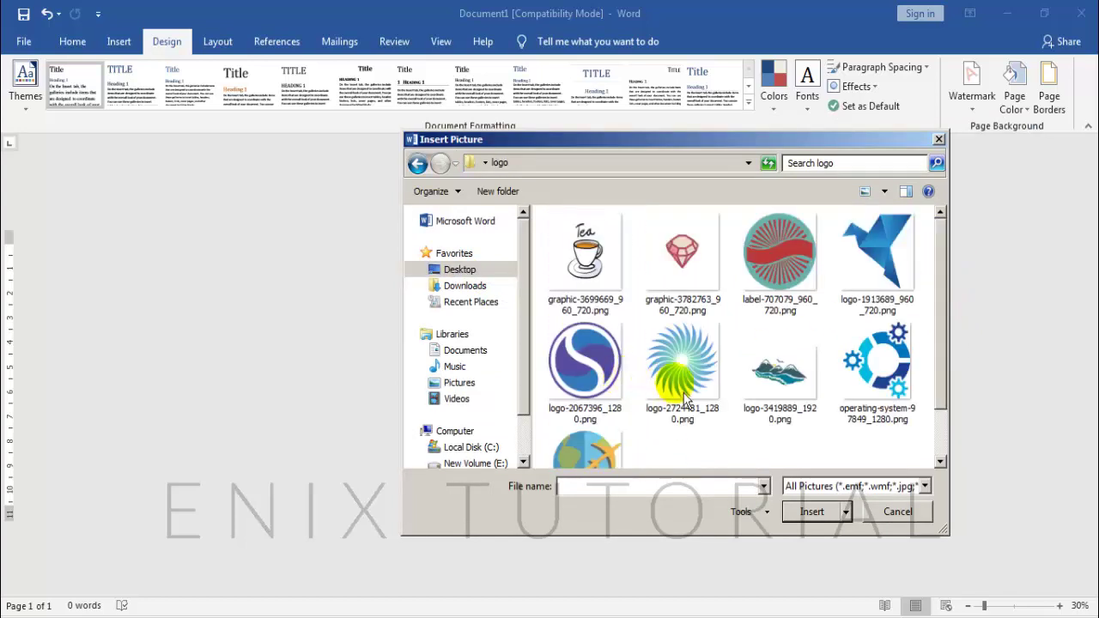
{"action": "double_click", "coordinate": [605, 376]}
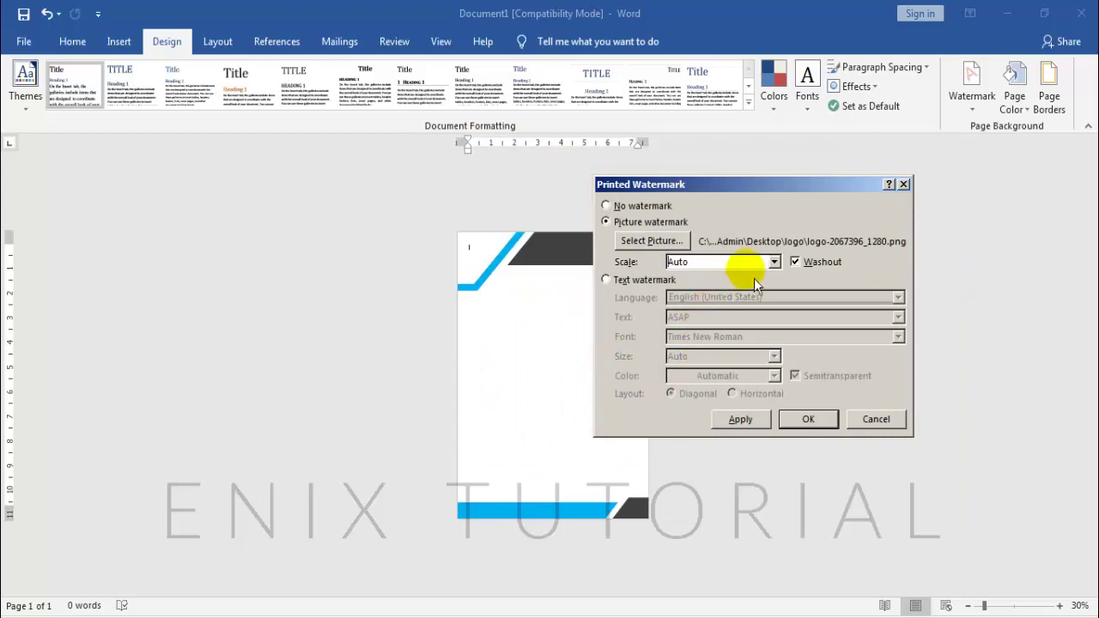
{"action": "left_click", "coordinate": [744, 420]}
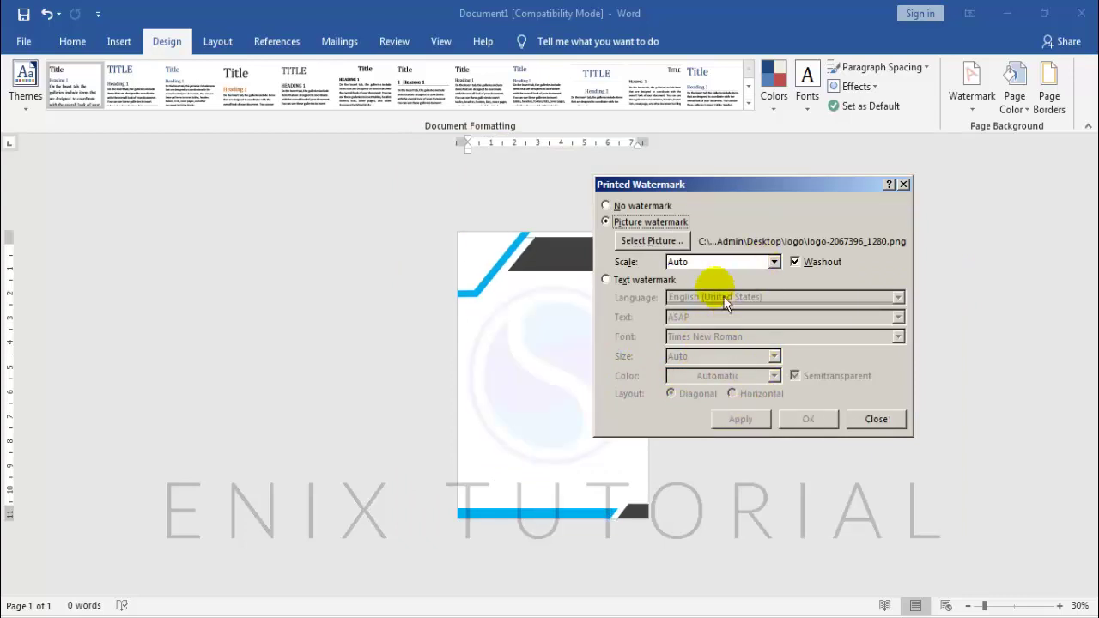
Step: Set the watermark scale to 40% instead of 50%, apply it, and close the dialog
{"action": "left_click", "coordinate": [774, 262]}
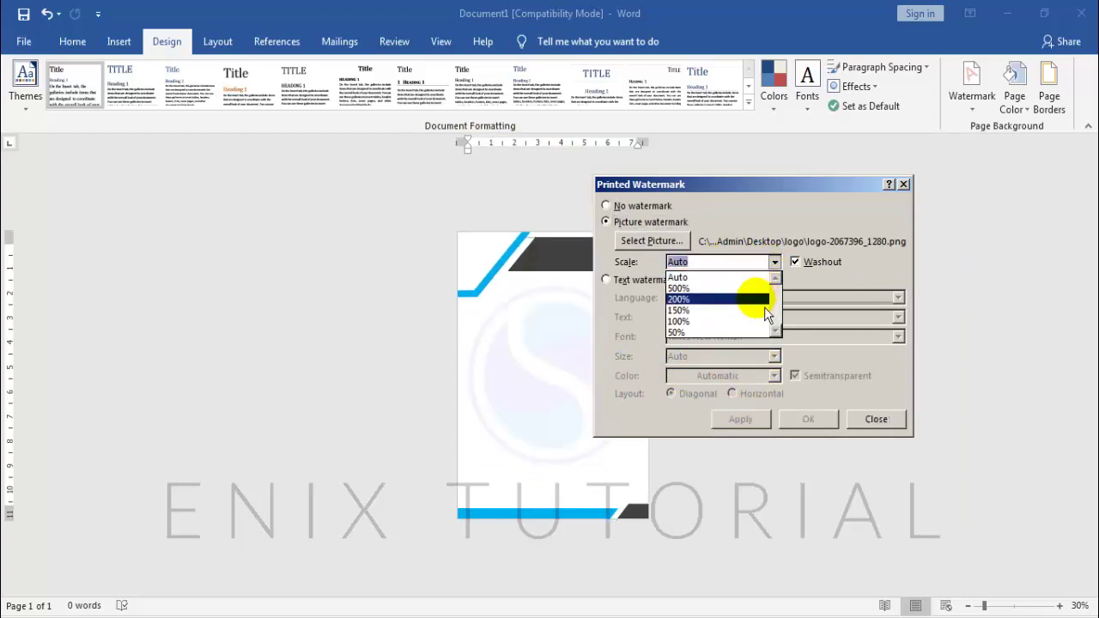
{"action": "left_click", "coordinate": [679, 333]}
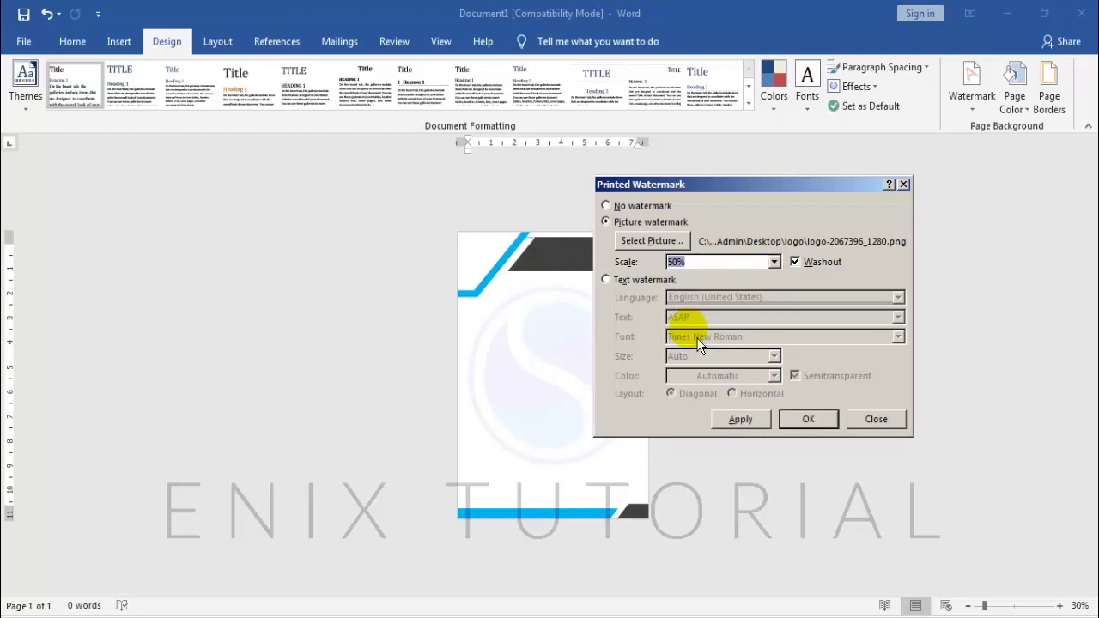
{"action": "left_click", "coordinate": [750, 423]}
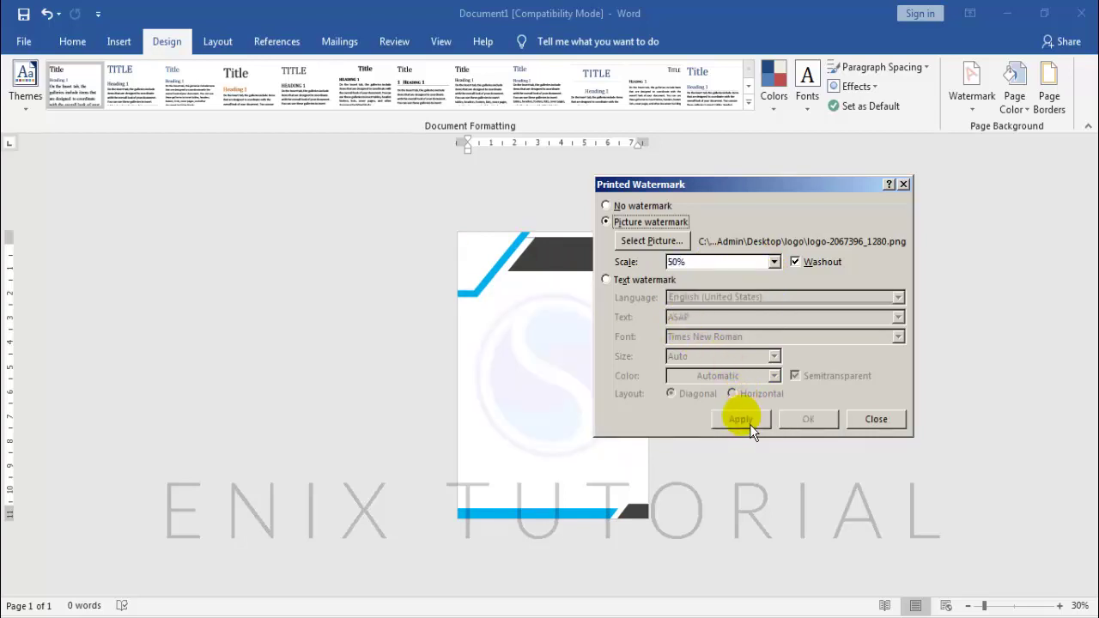
{"action": "double_click", "coordinate": [709, 263]}
{"action": "type", "text": "4"}
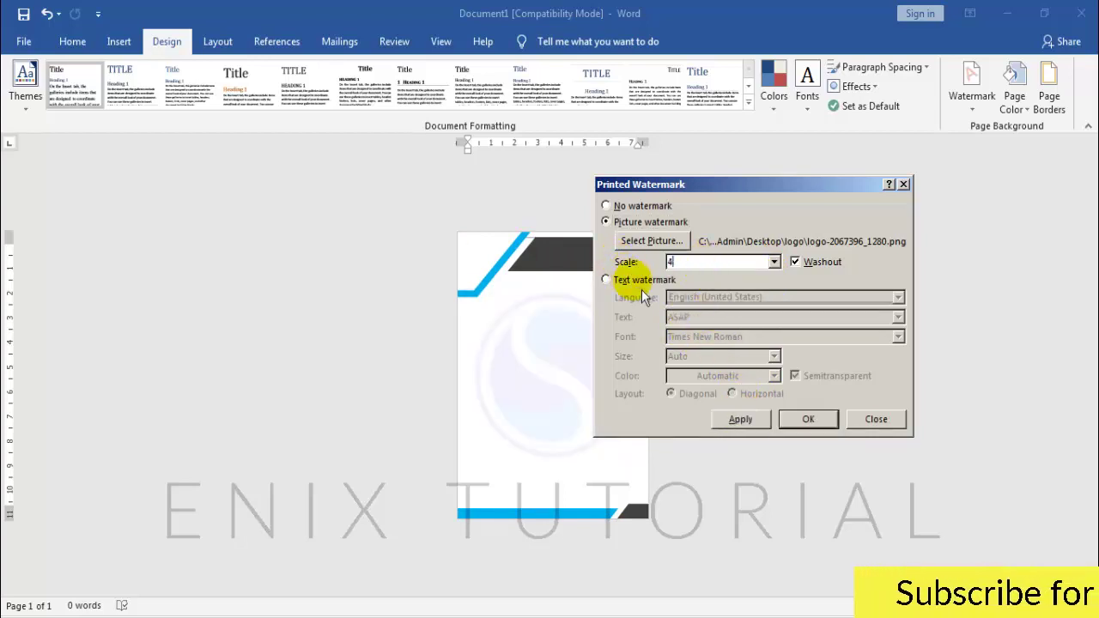
{"action": "type", "text": "0"}
{"action": "left_click", "coordinate": [759, 418]}
{"action": "left_click", "coordinate": [874, 420]}
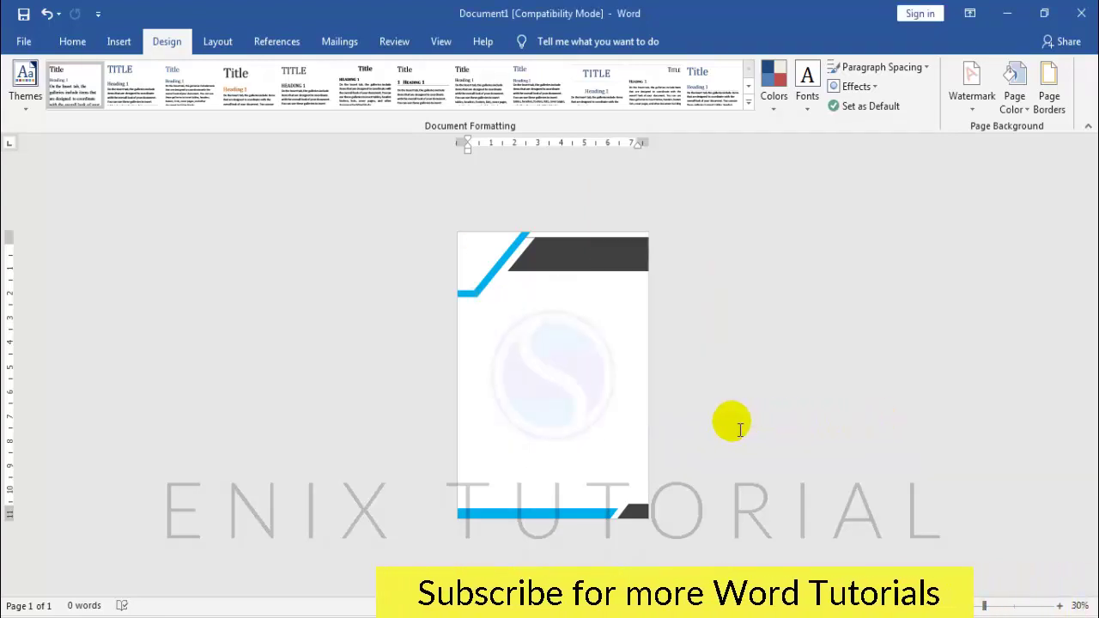
Step: Stretch the dark header banner up to the top edge of the page
{"action": "left_click", "coordinate": [1059, 606]}
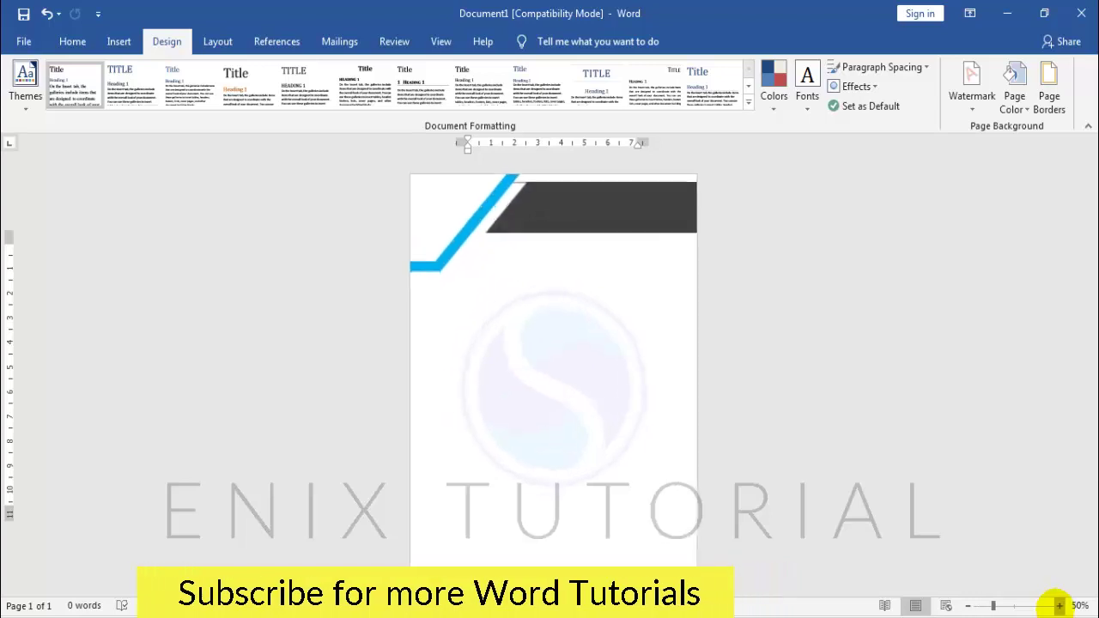
{"action": "left_click", "coordinate": [1059, 605]}
{"action": "left_click", "coordinate": [1059, 605]}
{"action": "left_click", "coordinate": [1059, 606]}
{"action": "left_click", "coordinate": [1059, 606]}
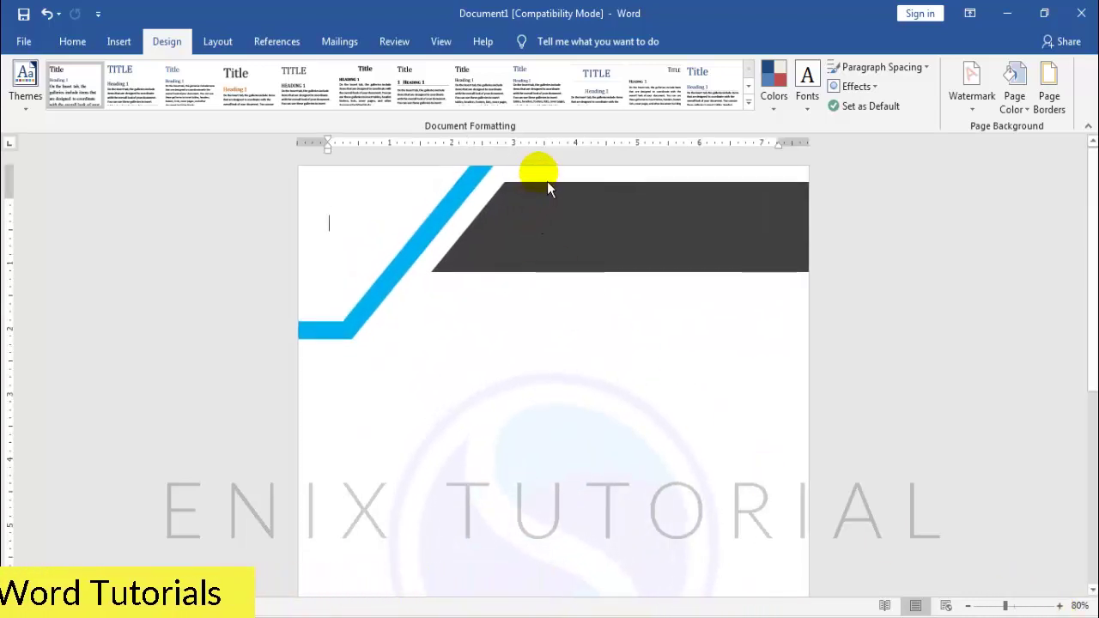
{"action": "left_click", "coordinate": [496, 204]}
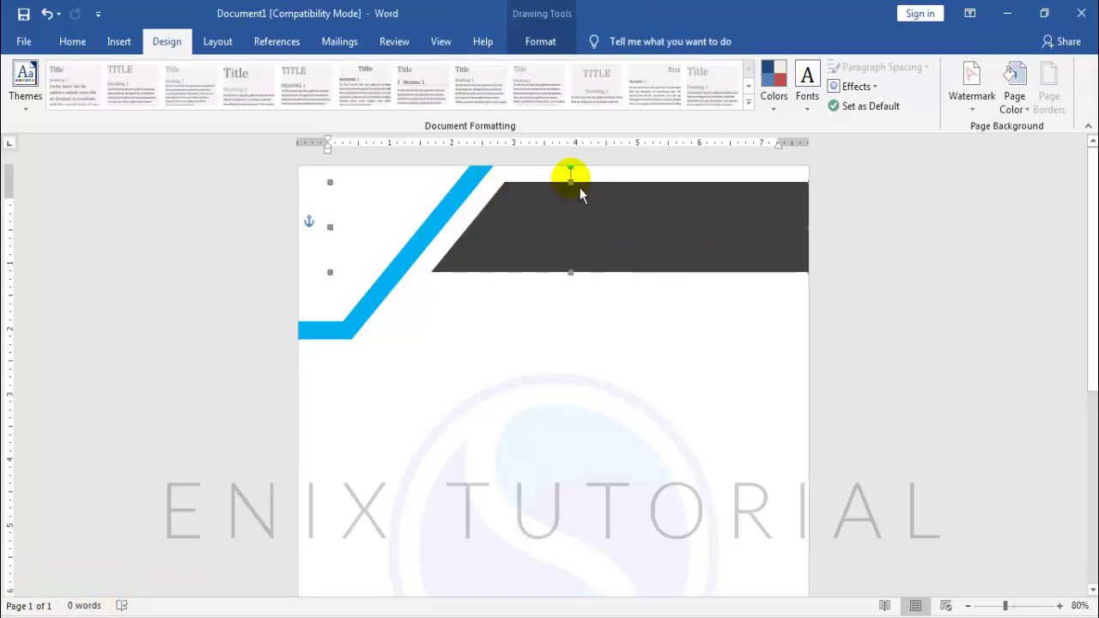
{"action": "left_click", "coordinate": [580, 189]}
{"action": "left_click", "coordinate": [578, 187]}
{"action": "left_click_drag", "start_coordinate": [578, 175], "coordinate": [578, 159]}
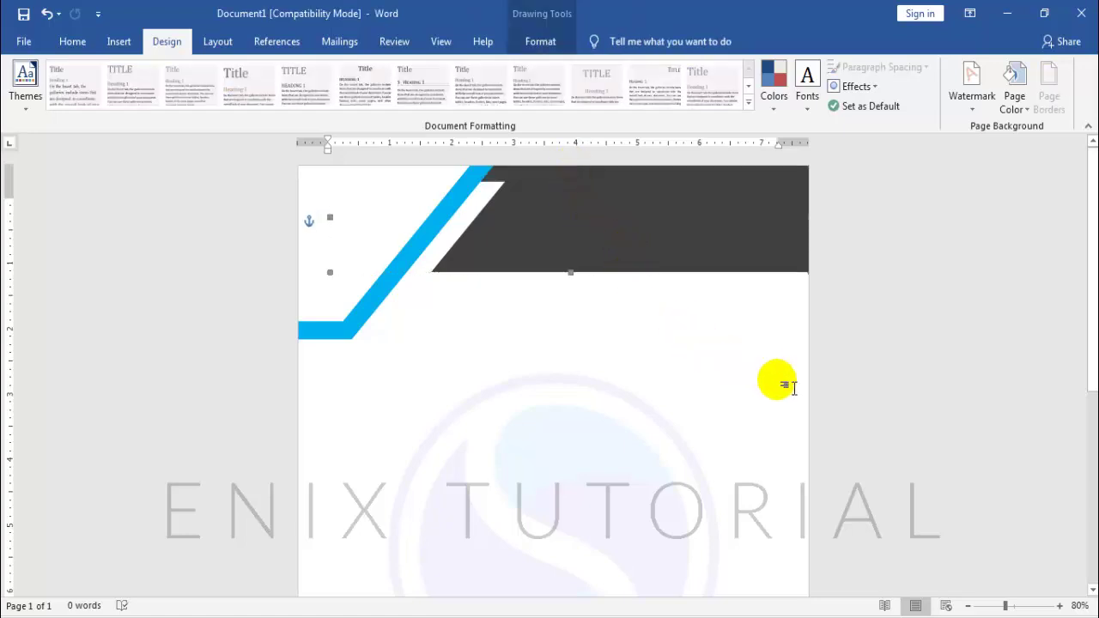
{"action": "left_click", "coordinate": [969, 606]}
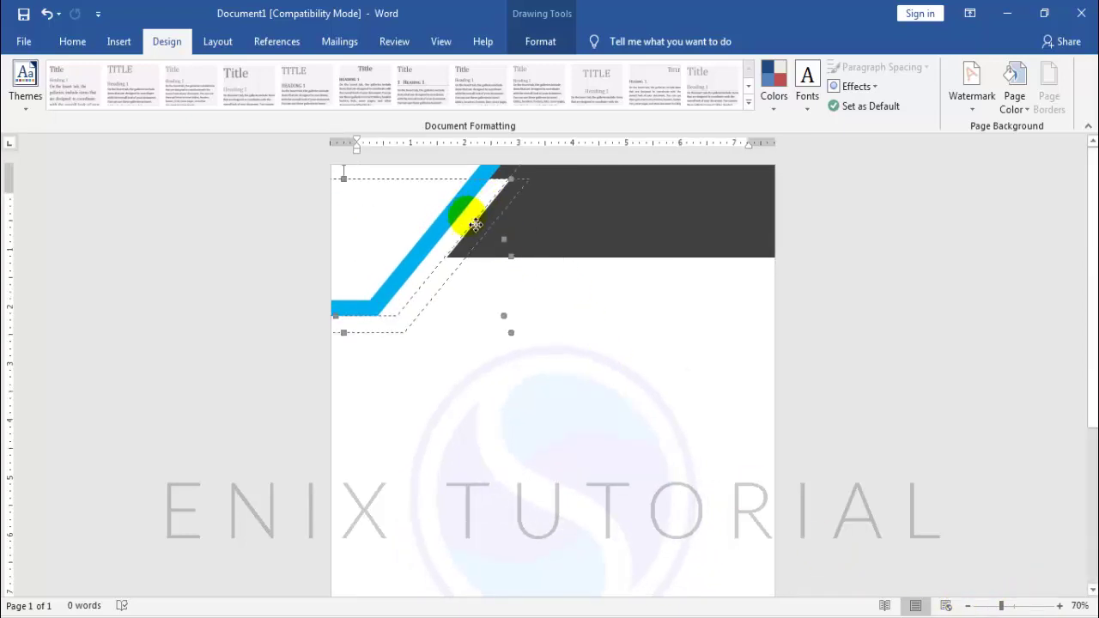
Step: Line up the blue stripe pieces into an angled band beside the dark banner
{"action": "left_click_drag", "start_coordinate": [482, 215], "coordinate": [483, 222]}
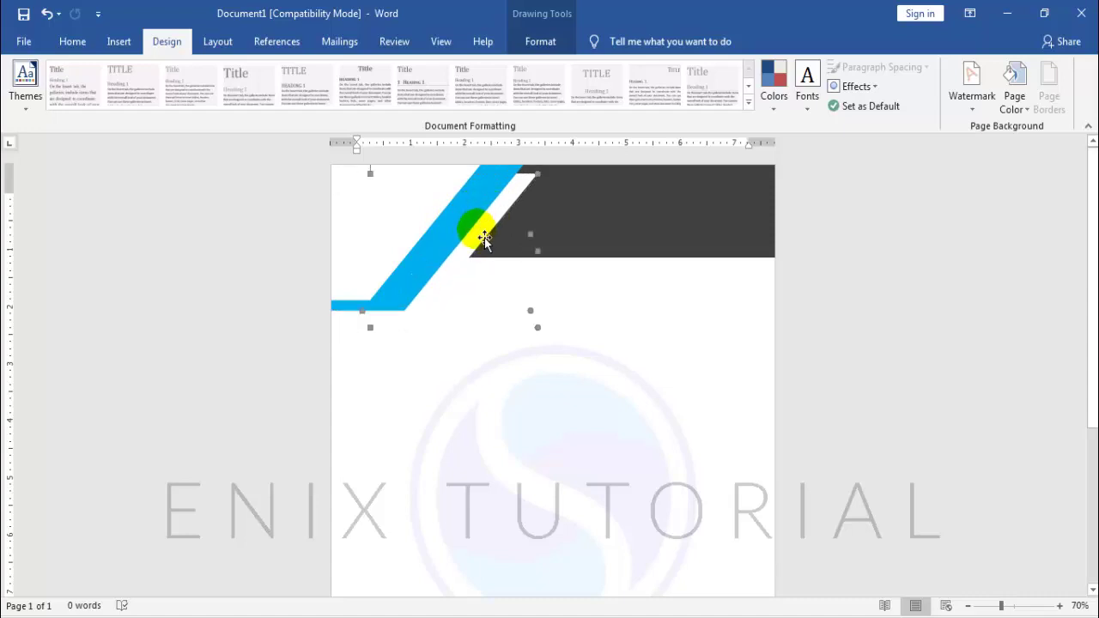
{"action": "key", "text": "ctrl+z"}
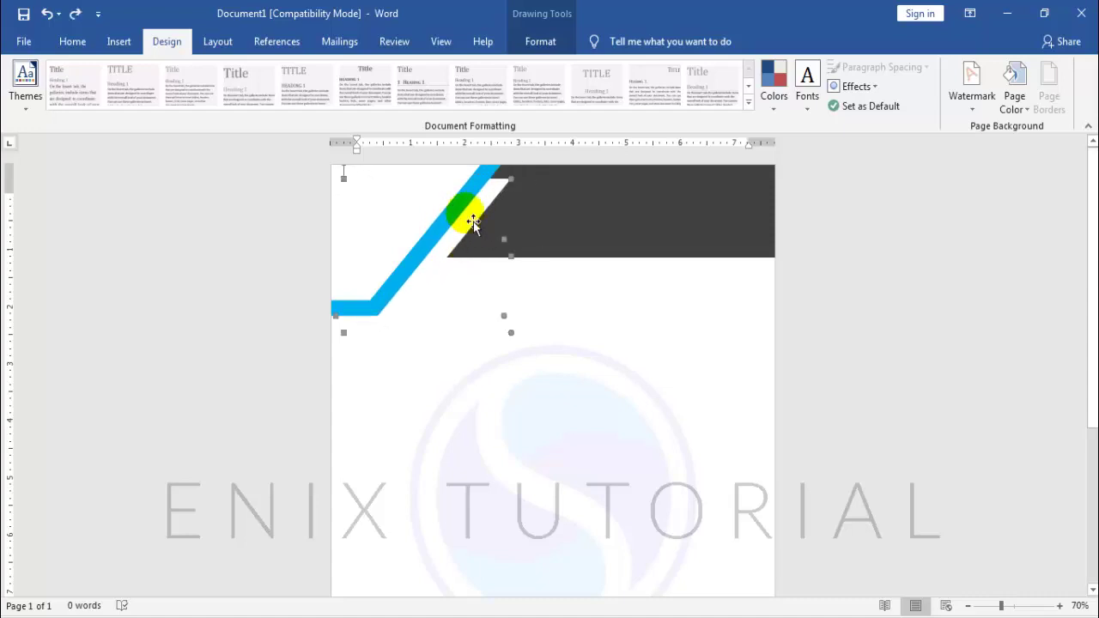
{"action": "left_click_drag", "start_coordinate": [498, 204], "coordinate": [499, 206]}
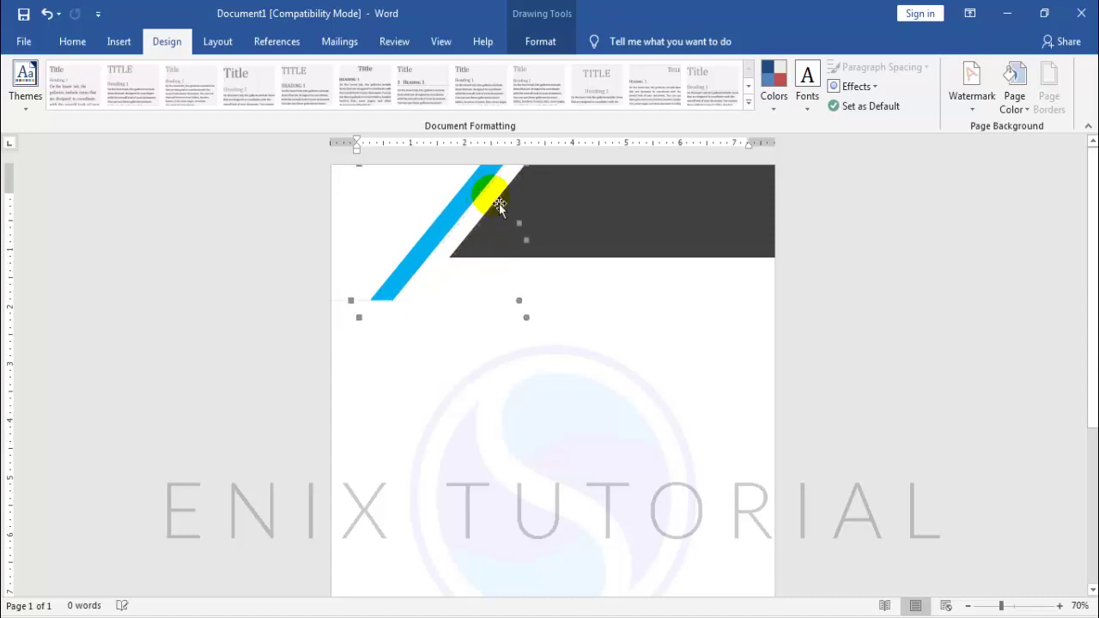
{"action": "left_click", "coordinate": [708, 374]}
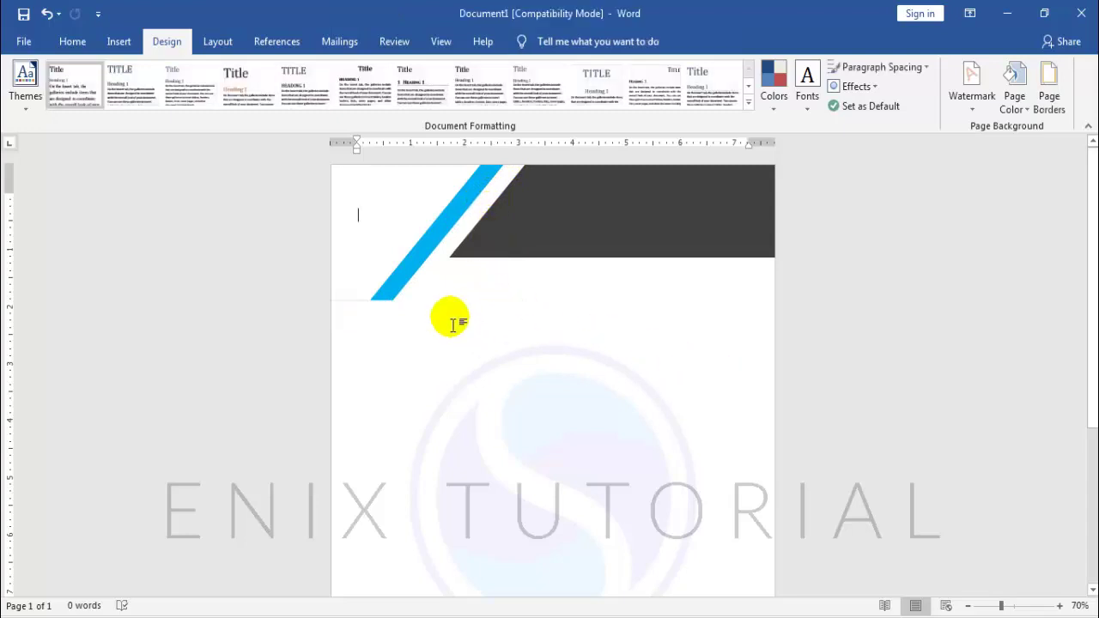
{"action": "left_click", "coordinate": [379, 282]}
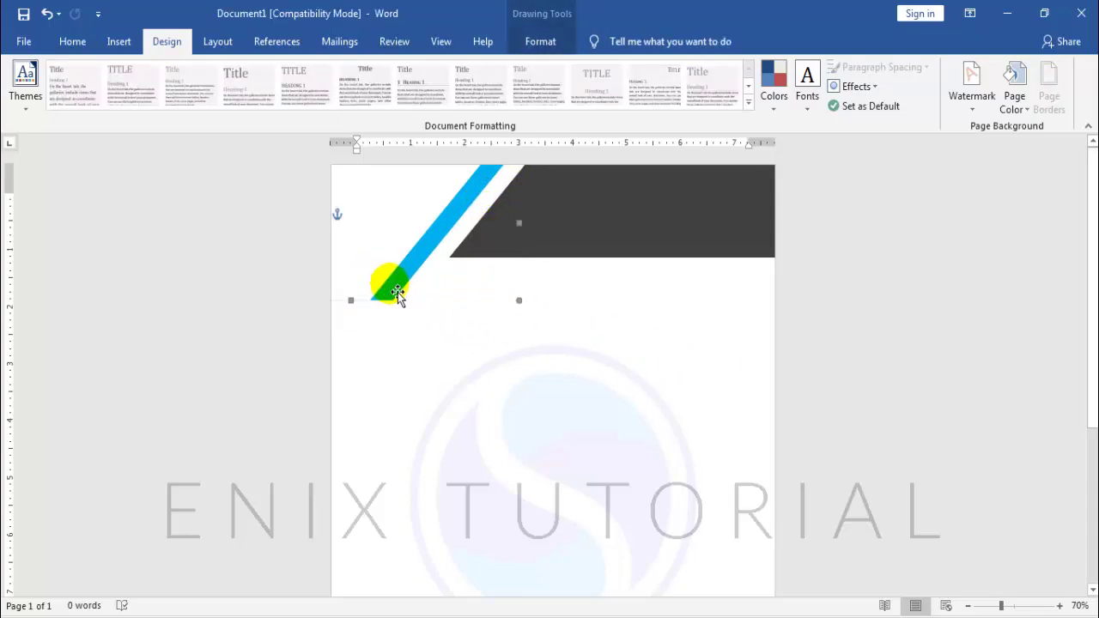
{"action": "left_click_drag", "start_coordinate": [394, 304], "coordinate": [396, 299]}
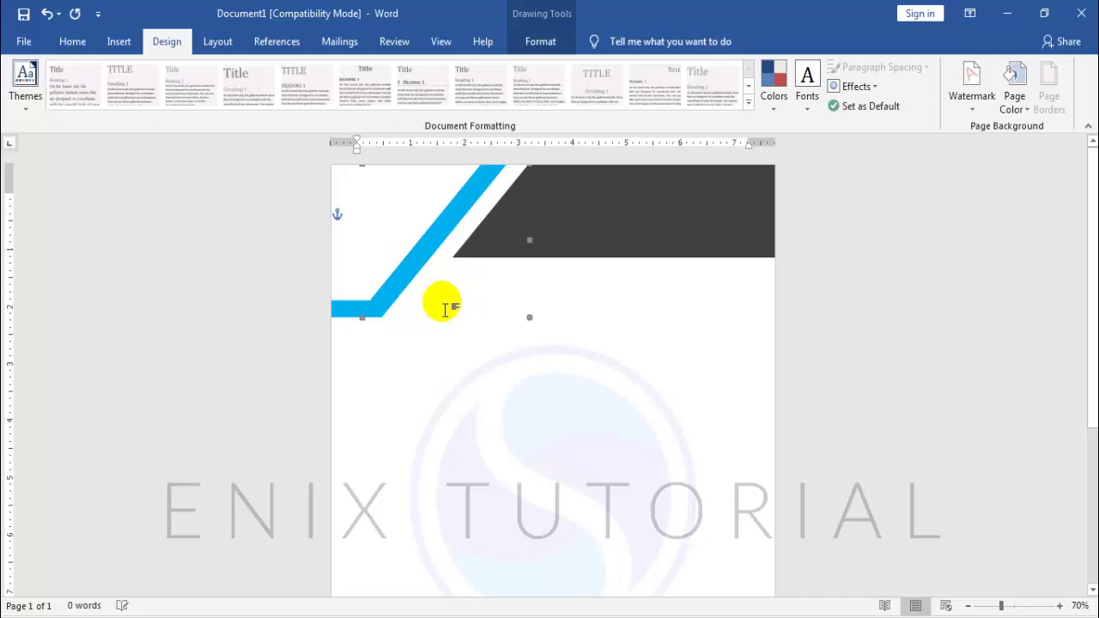
{"action": "left_click", "coordinate": [440, 253]}
{"action": "left_click_drag", "start_coordinate": [438, 249], "coordinate": [442, 243]}
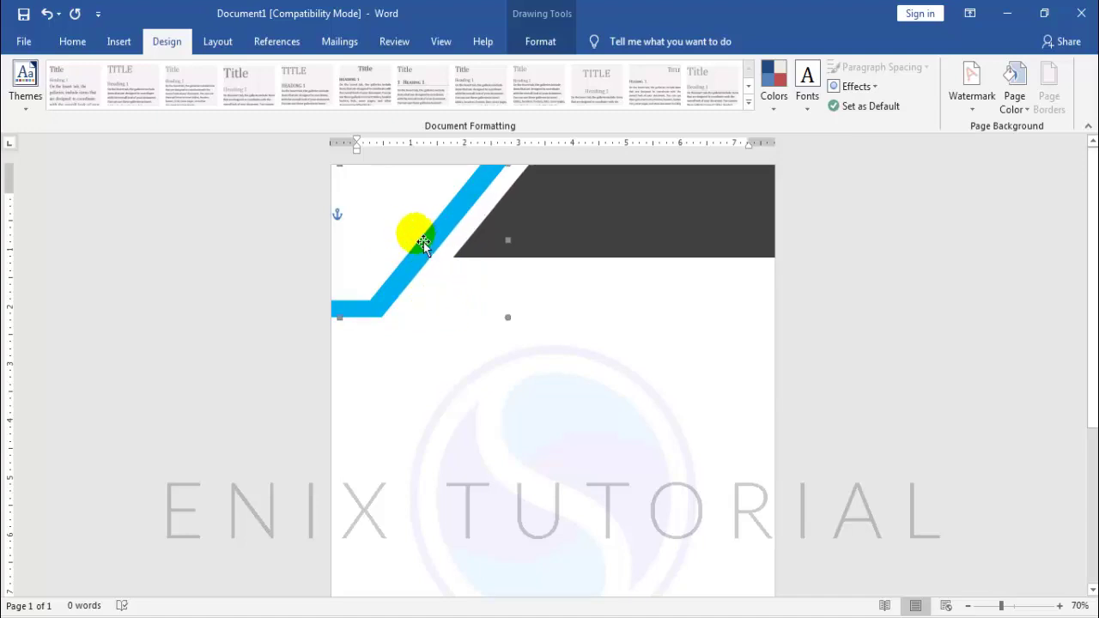
Step: Group the blue stripe with the dark shape and shift the group right
{"action": "right_click", "coordinate": [476, 232]}
{"action": "mouse_move", "coordinate": [553, 321]}
{"action": "left_click", "coordinate": [640, 321]}
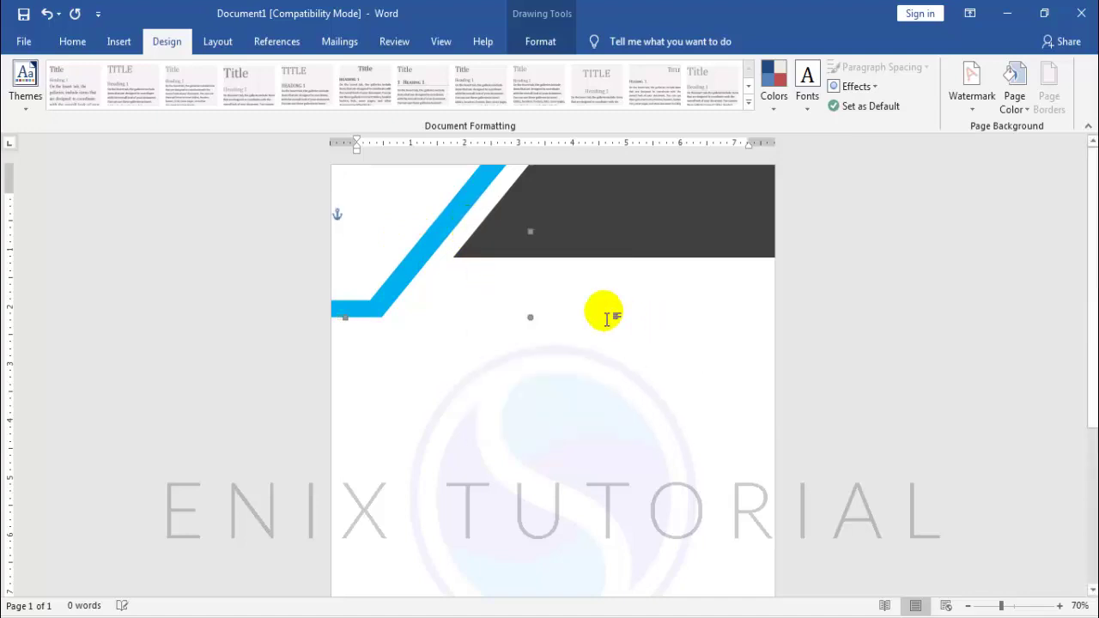
{"action": "left_click_drag", "start_coordinate": [416, 232], "coordinate": [435, 232]}
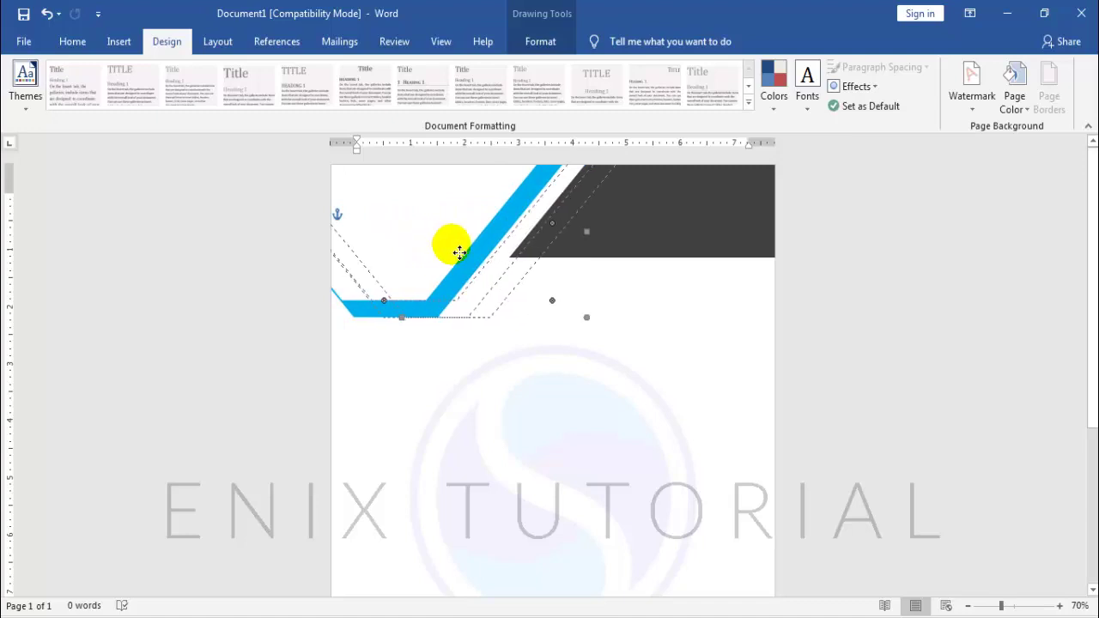
{"action": "mouse_move", "coordinate": [429, 252]}
{"action": "left_mouse_down"}
{"action": "mouse_move", "coordinate": [459, 250]}
{"action": "mouse_move", "coordinate": [392, 260]}
{"action": "left_mouse_up"}
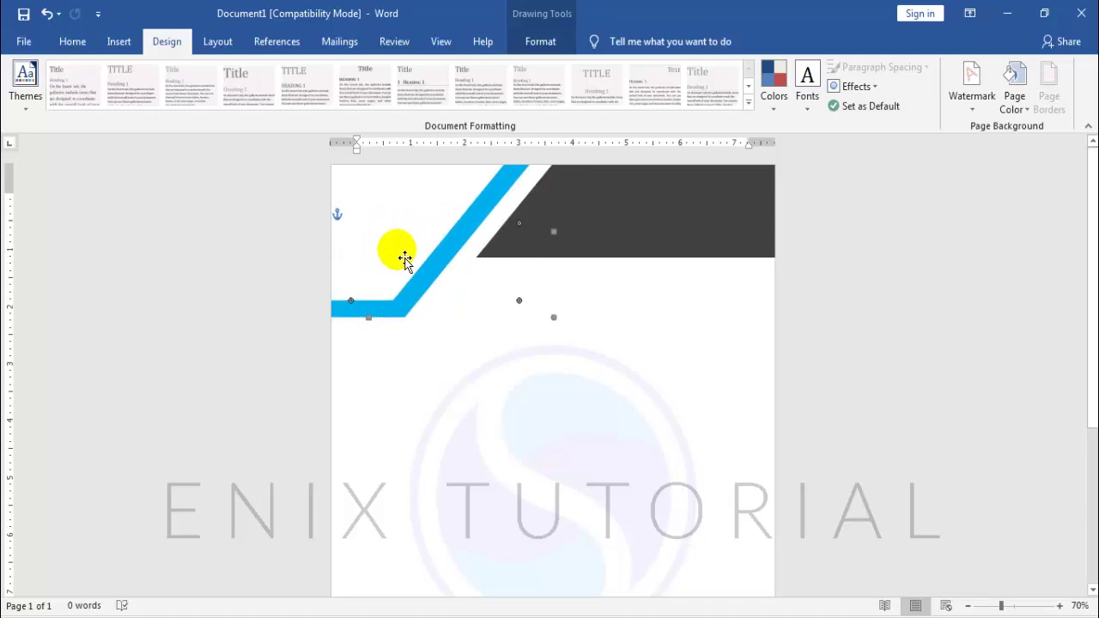
{"action": "left_click", "coordinate": [921, 386]}
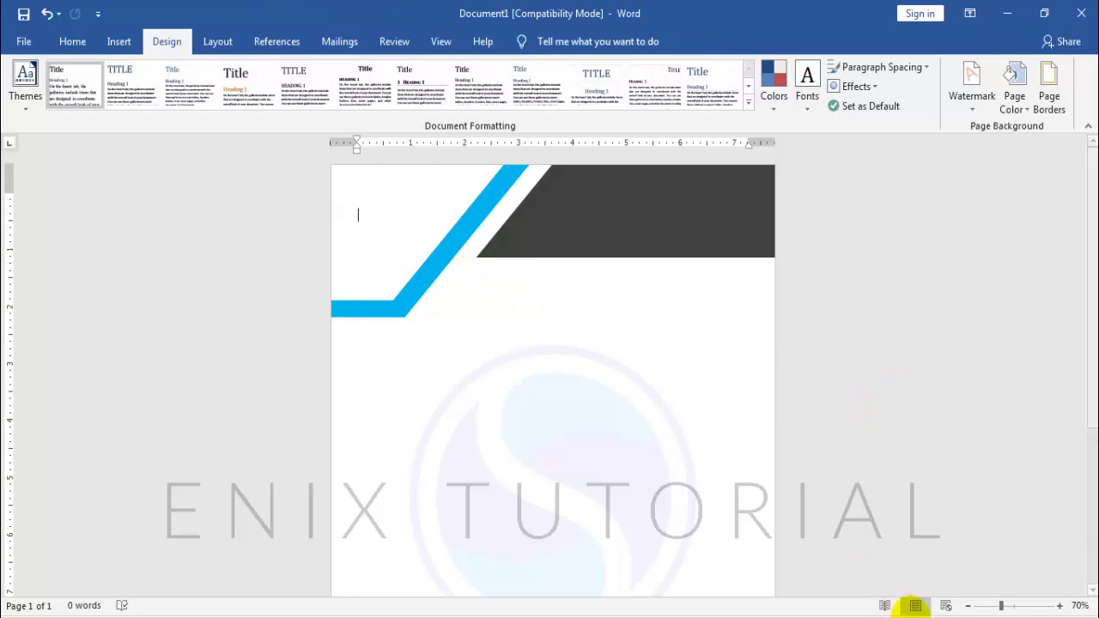
{"action": "left_click", "coordinate": [968, 606]}
{"action": "left_click", "coordinate": [967, 606]}
Step: Draw a small empty text box at the page's top-left, beside the blue stripe
{"action": "left_click", "coordinate": [968, 606]}
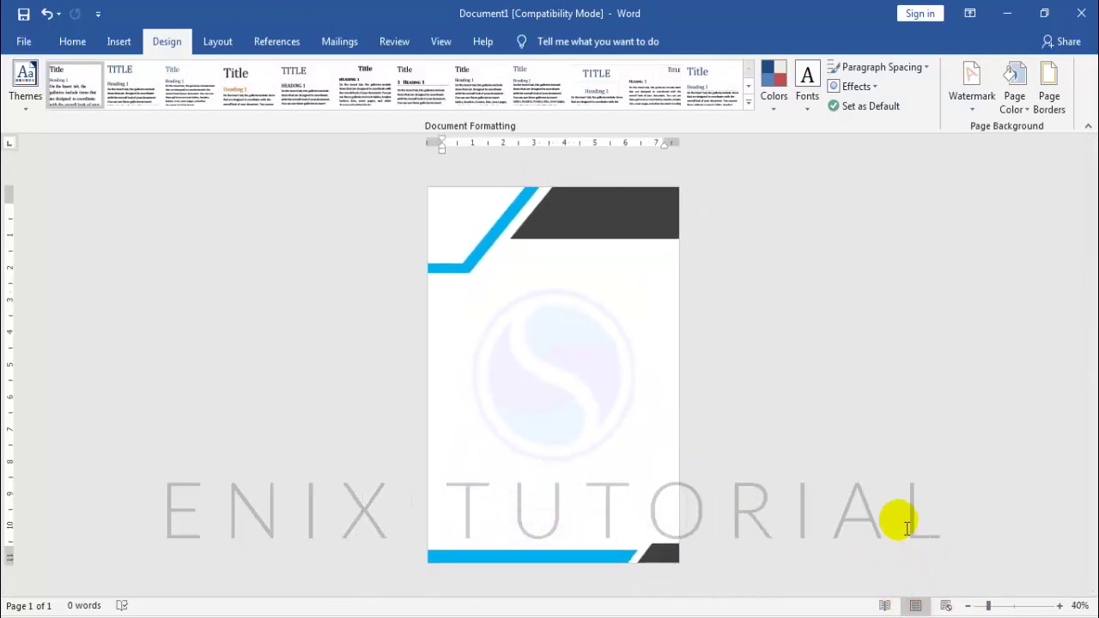
{"action": "left_click", "coordinate": [120, 43]}
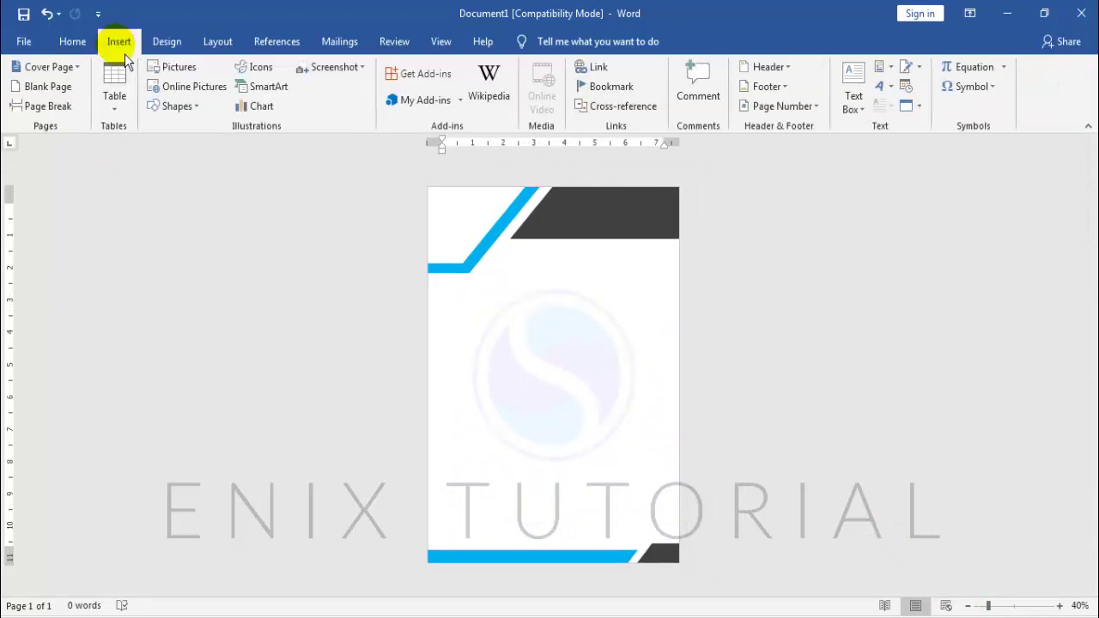
{"action": "left_click", "coordinate": [861, 115]}
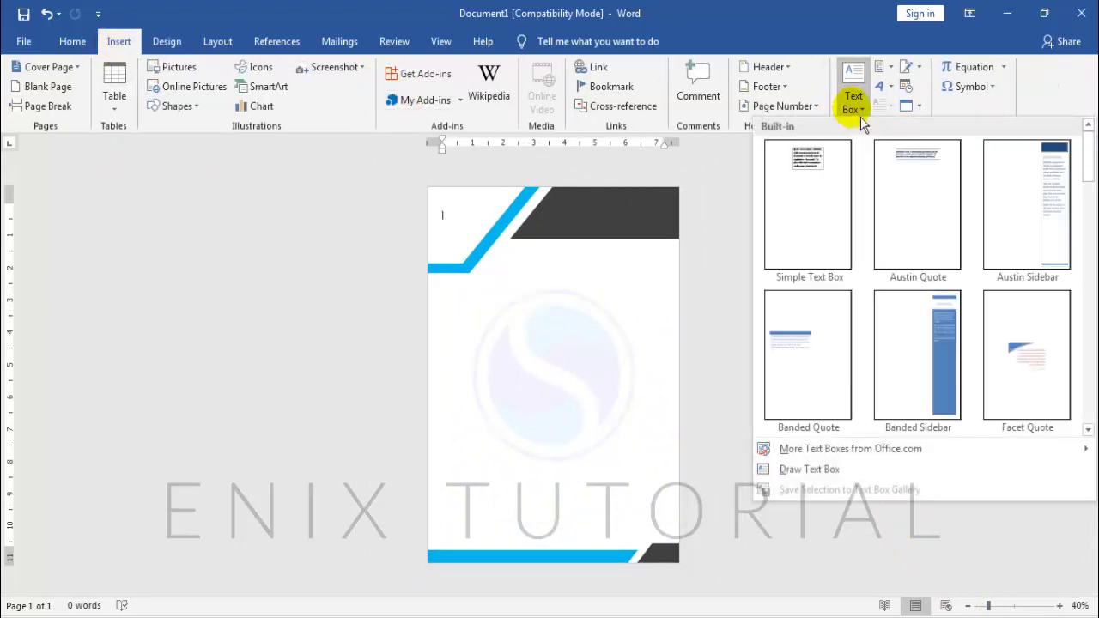
{"action": "left_click", "coordinate": [807, 481]}
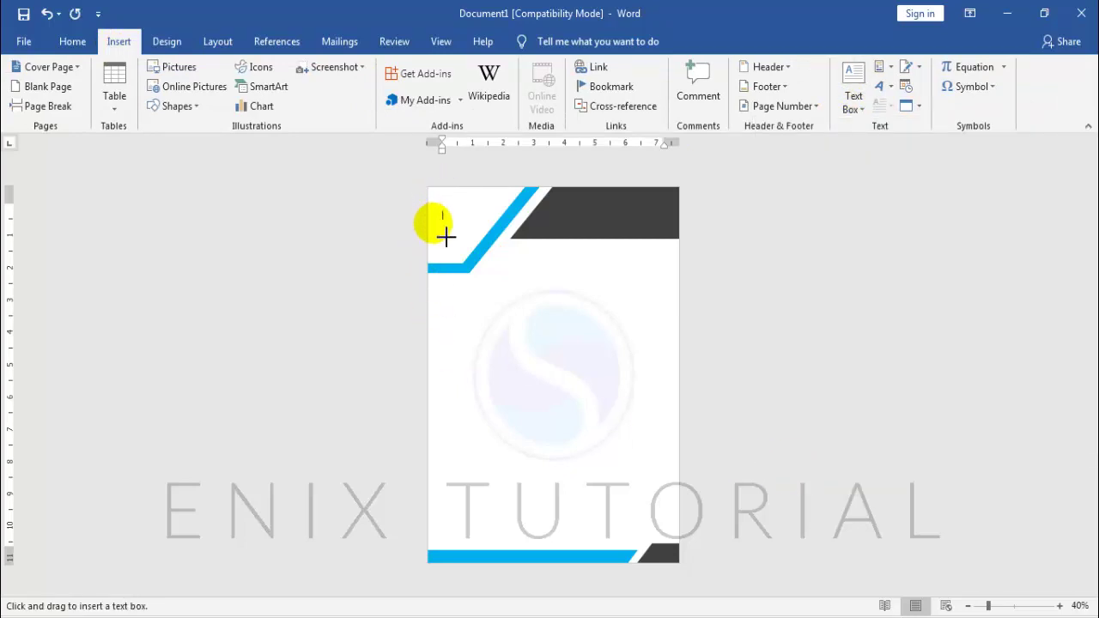
{"action": "left_click_drag", "start_coordinate": [432, 225], "coordinate": [481, 249]}
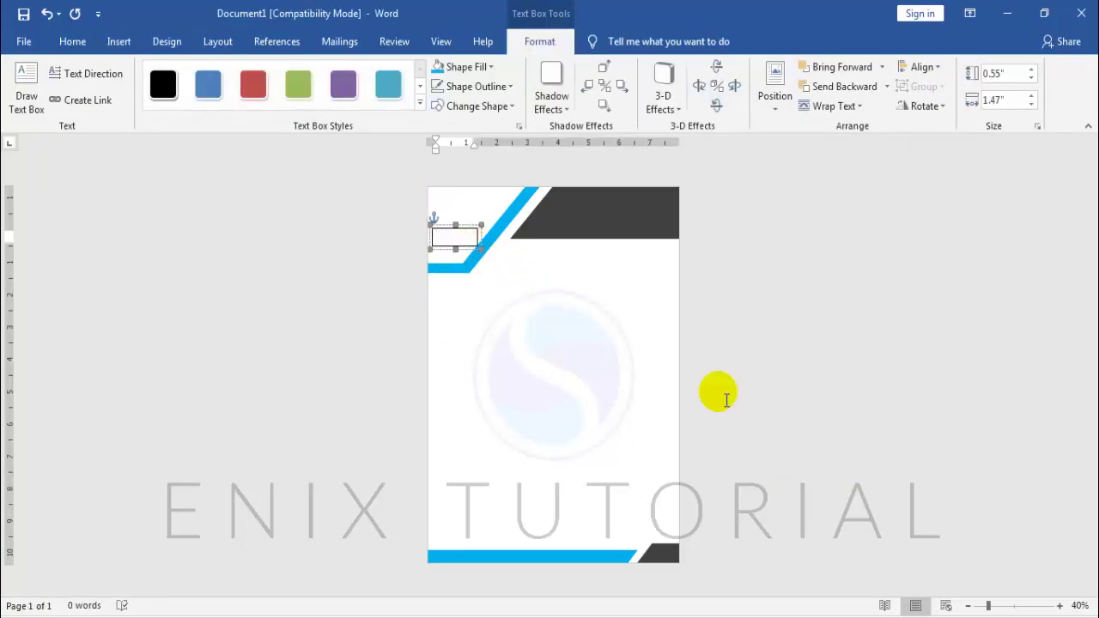
Step: Type NAME and COMPANY on two lines in the header text box
{"action": "left_click", "coordinate": [1060, 606]}
{"action": "left_click", "coordinate": [1060, 607]}
{"action": "left_click", "coordinate": [1060, 607]}
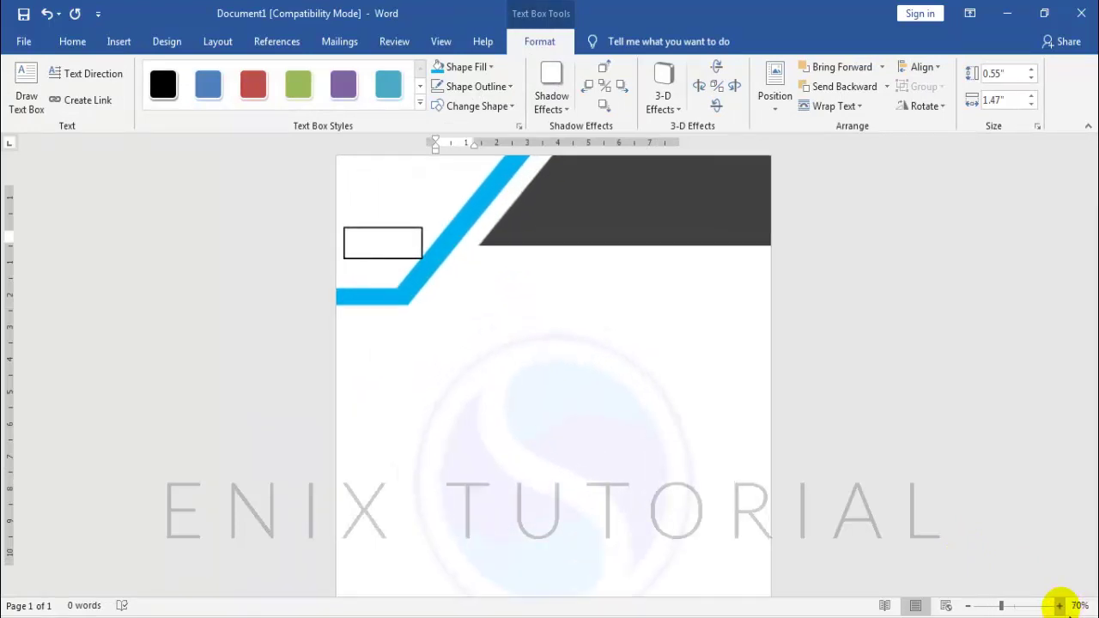
{"action": "left_click", "coordinate": [1060, 607]}
{"action": "left_click", "coordinate": [1059, 607]}
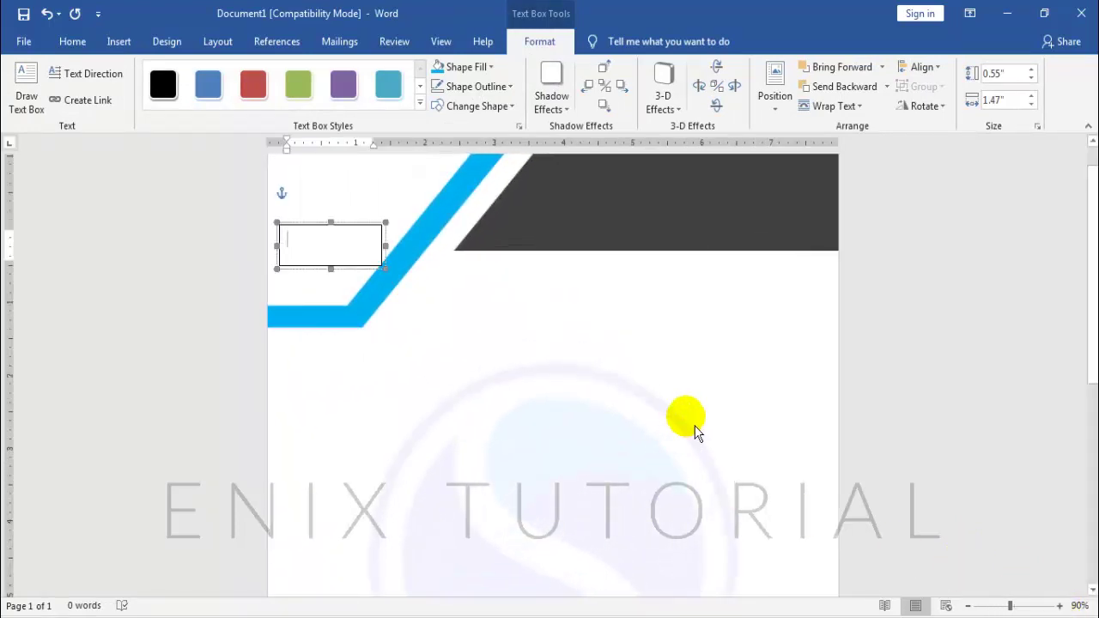
{"action": "type", "text": "NAME"}
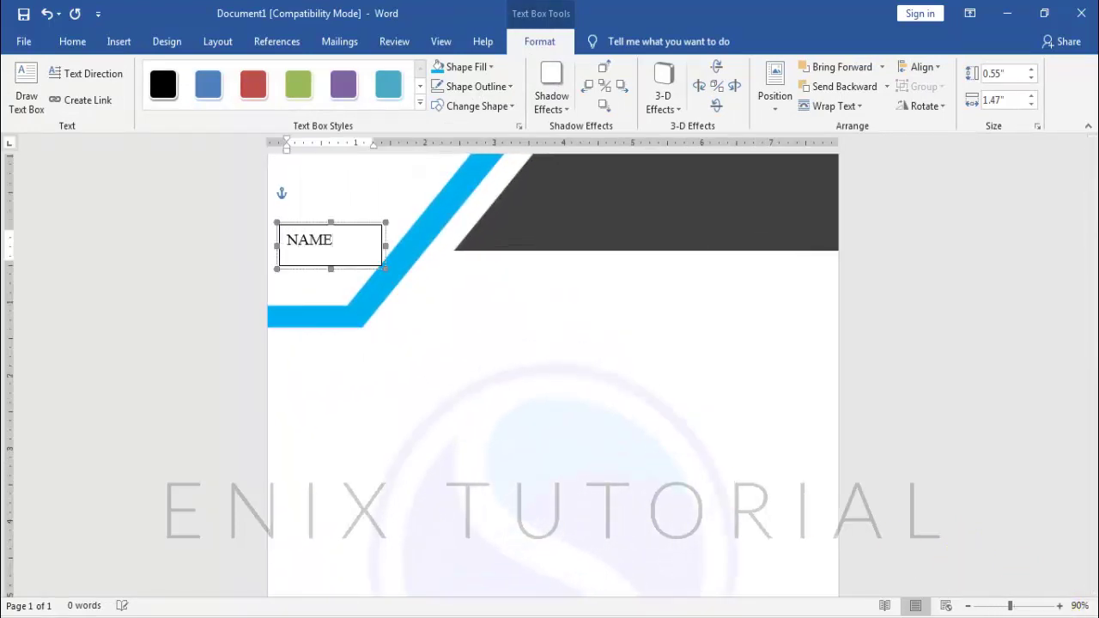
{"action": "type", "text": " C"}
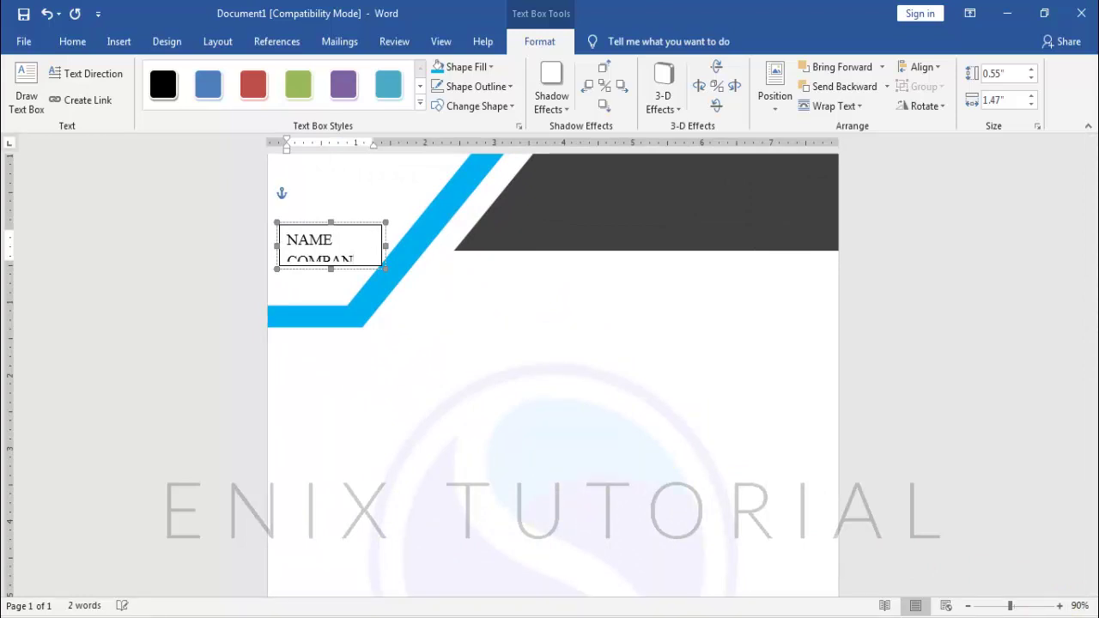
Step: Format the text as Lato 18 pt and widen the box so COMPANY fits
{"action": "key", "text": "ctrl+a"}
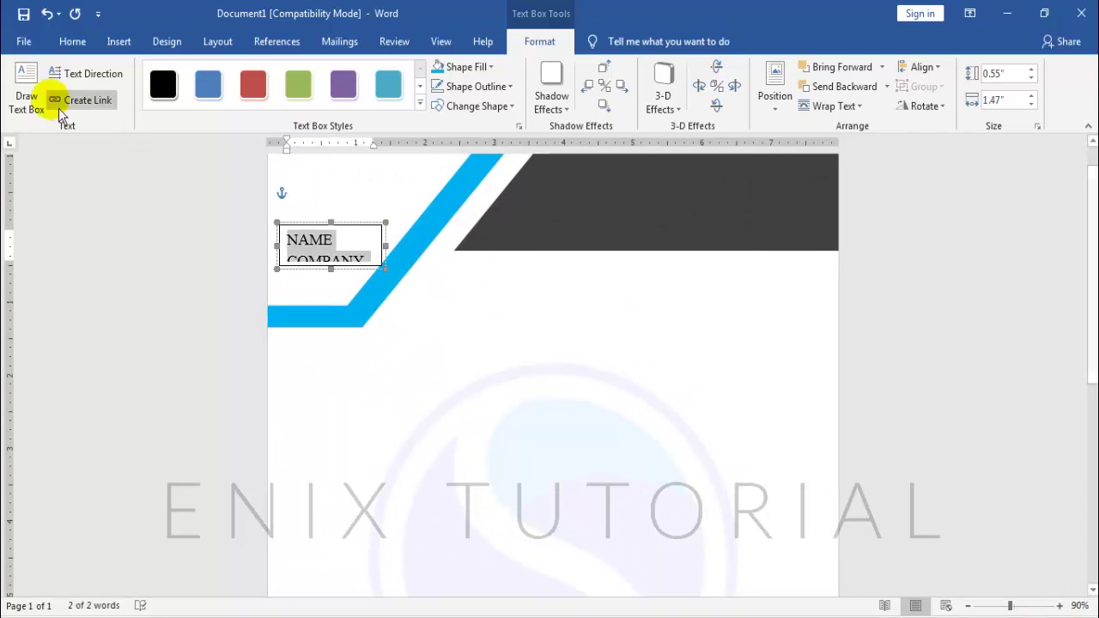
{"action": "left_click", "coordinate": [73, 42]}
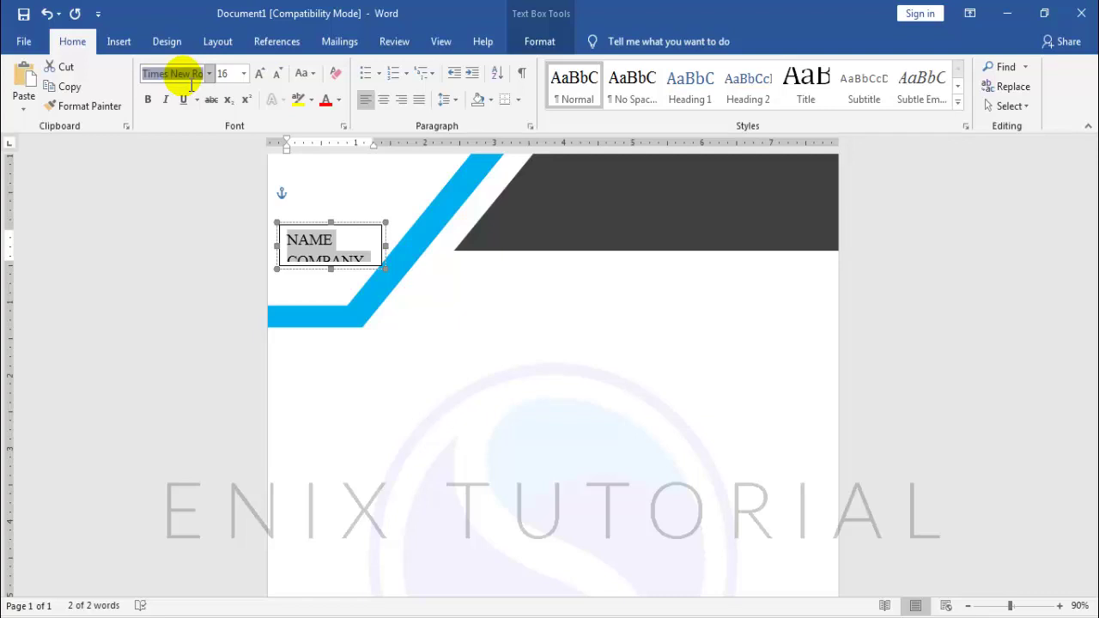
{"action": "type", "text": "Lato"}
{"action": "key", "text": "Return"}
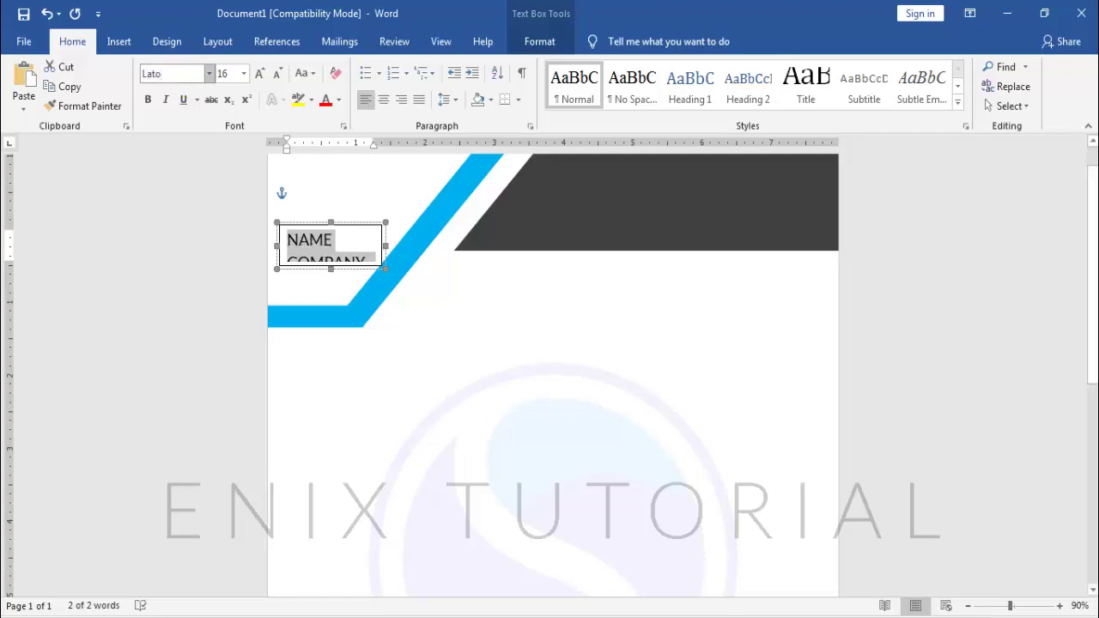
{"action": "left_click", "coordinate": [235, 81]}
{"action": "left_click", "coordinate": [244, 75]}
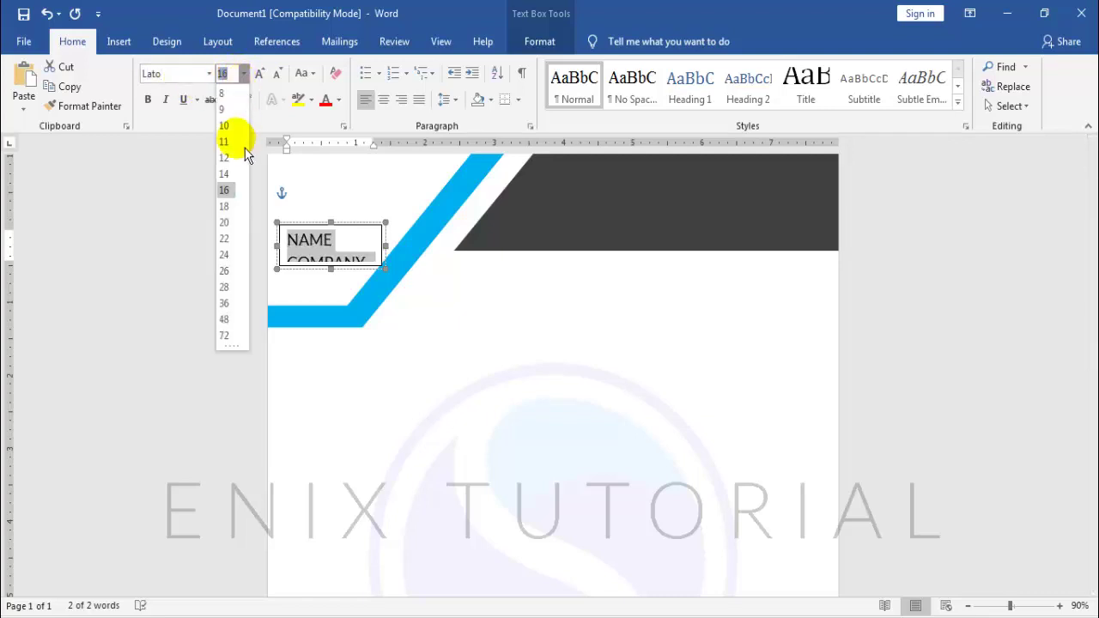
{"action": "left_click", "coordinate": [225, 207]}
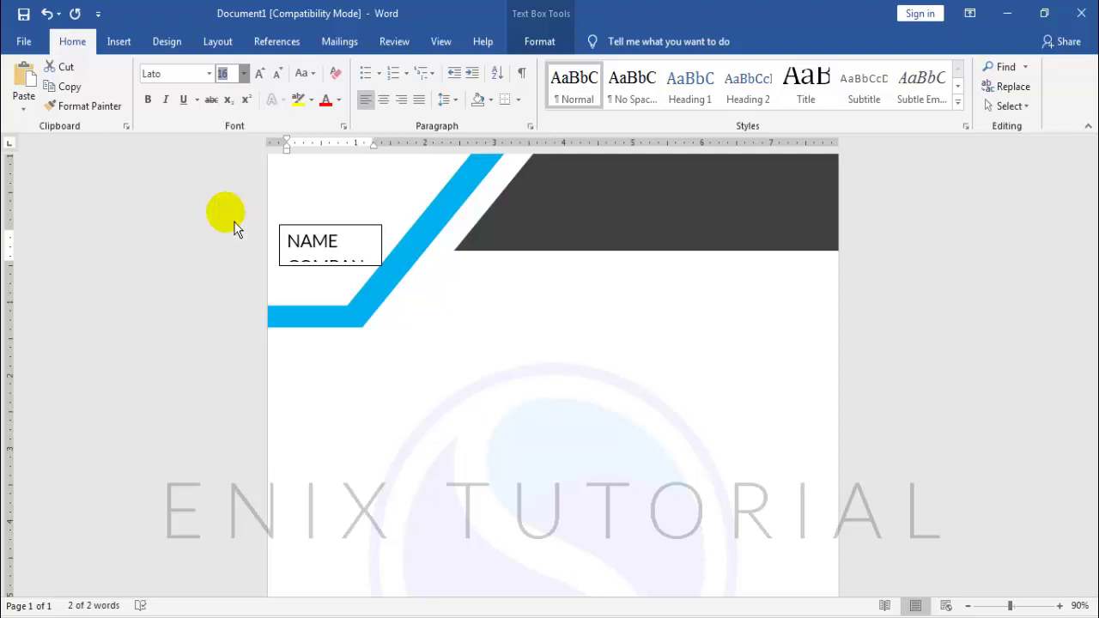
{"action": "left_click", "coordinate": [341, 300]}
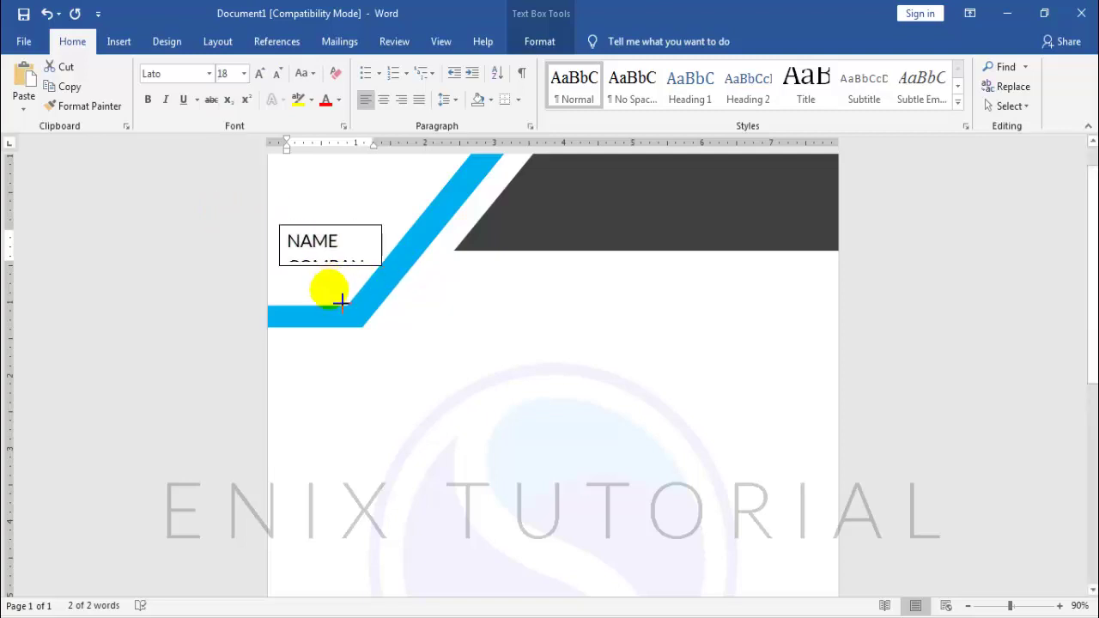
{"action": "mouse_move", "coordinate": [381, 263]}
{"action": "left_mouse_down"}
{"action": "mouse_move", "coordinate": [429, 263]}
{"action": "mouse_move", "coordinate": [387, 265]}
{"action": "left_mouse_up"}
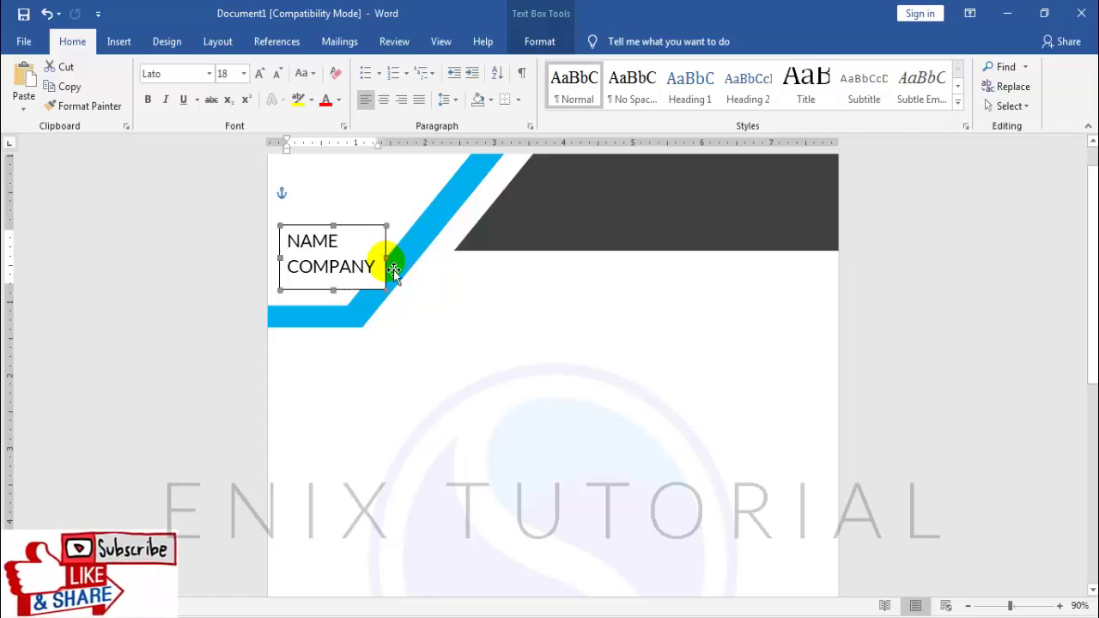
Step: Give the NAME/COMPANY text box No Fill and No Outline
{"action": "left_click", "coordinate": [539, 43]}
{"action": "left_click", "coordinate": [481, 66]}
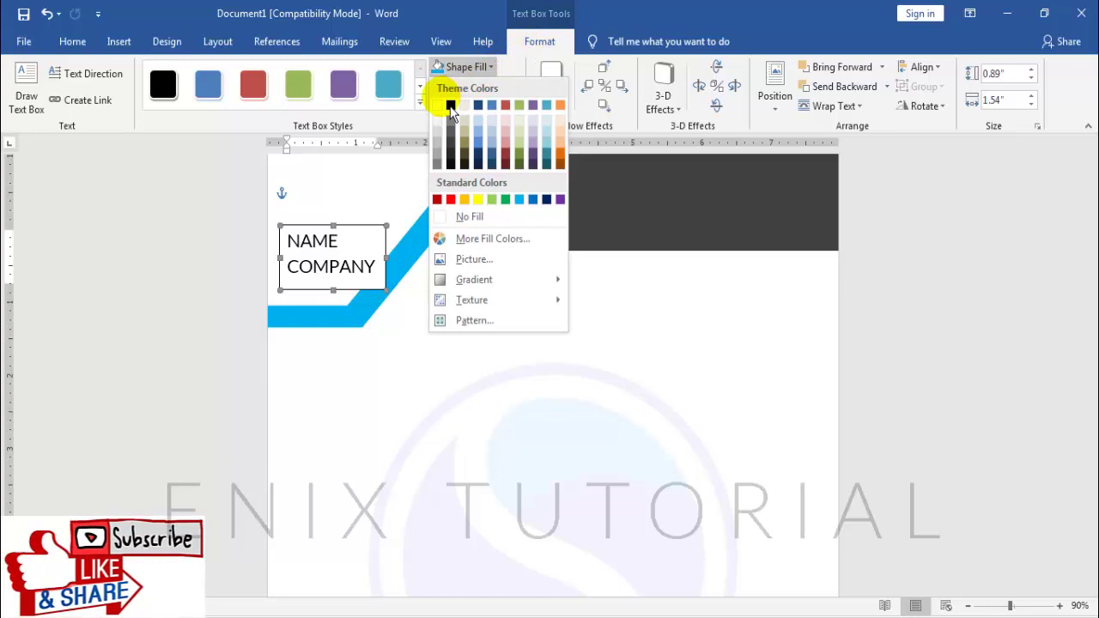
{"action": "left_click", "coordinate": [470, 219]}
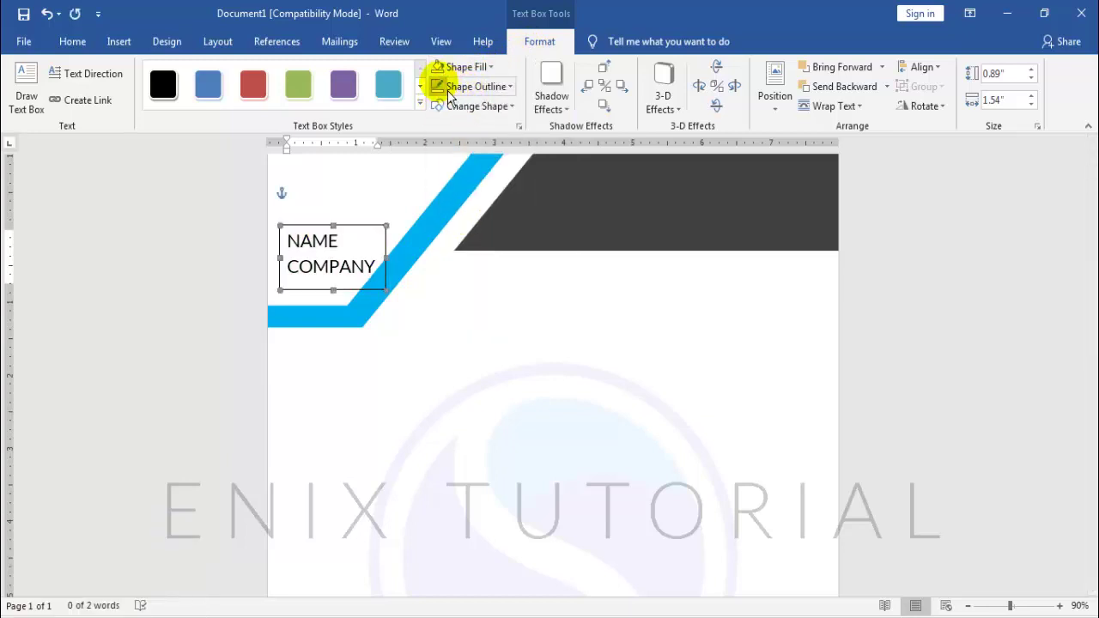
{"action": "left_click", "coordinate": [335, 229]}
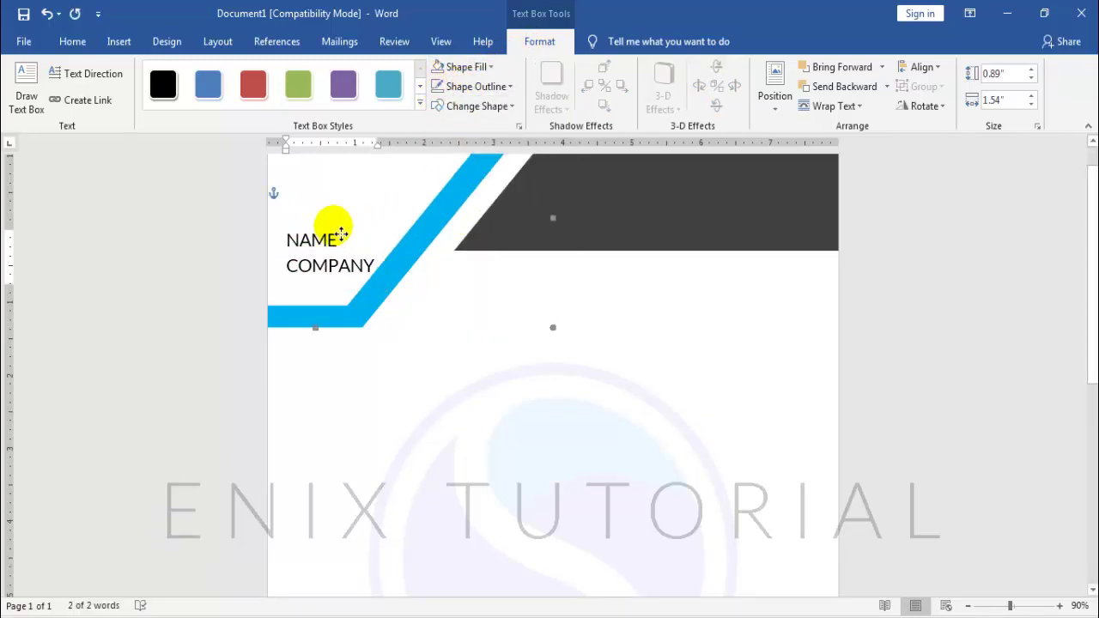
Step: Move the box slightly left to the page edge and centre NAME and COMPANY
{"action": "left_click", "coordinate": [303, 242]}
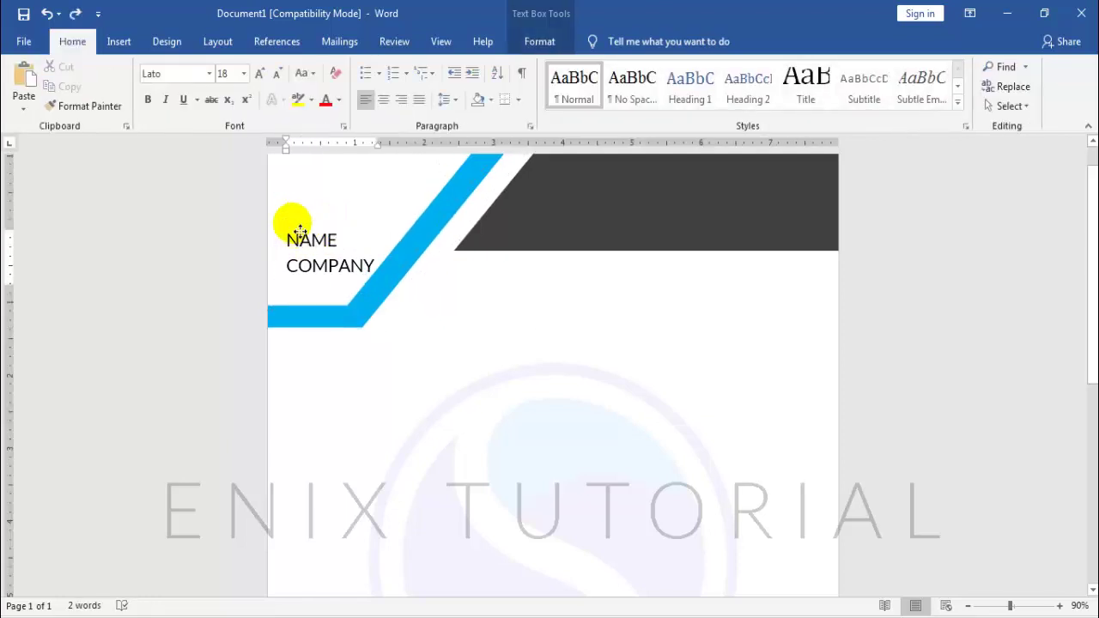
{"action": "left_click_drag", "start_coordinate": [312, 237], "coordinate": [301, 237]}
{"action": "key", "text": "Left"}
{"action": "key", "text": "Left"}
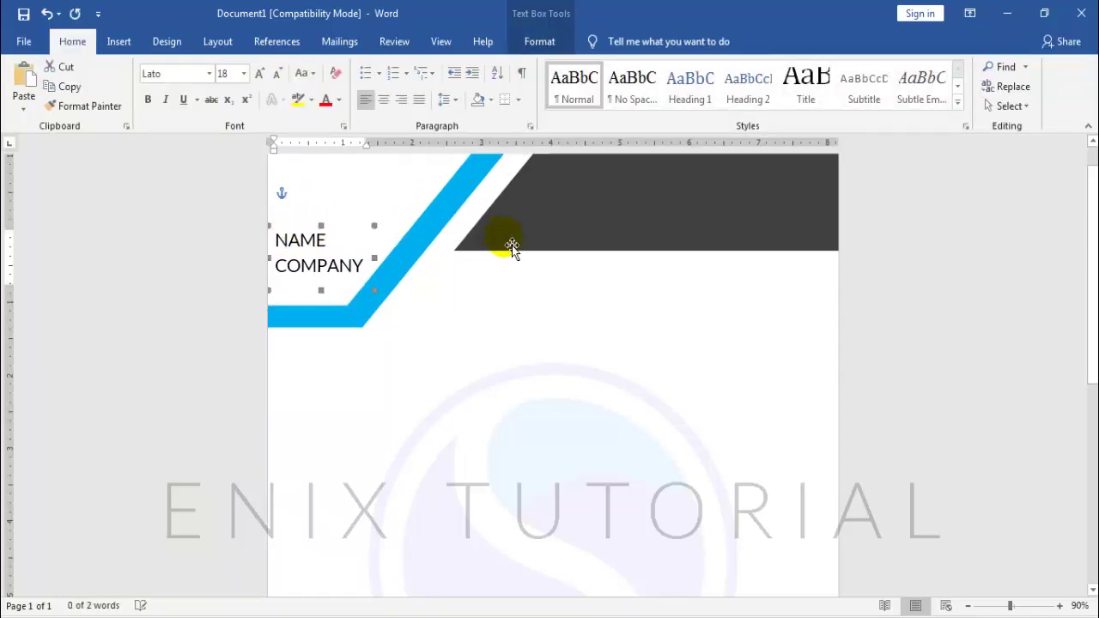
{"action": "left_click", "coordinate": [383, 100]}
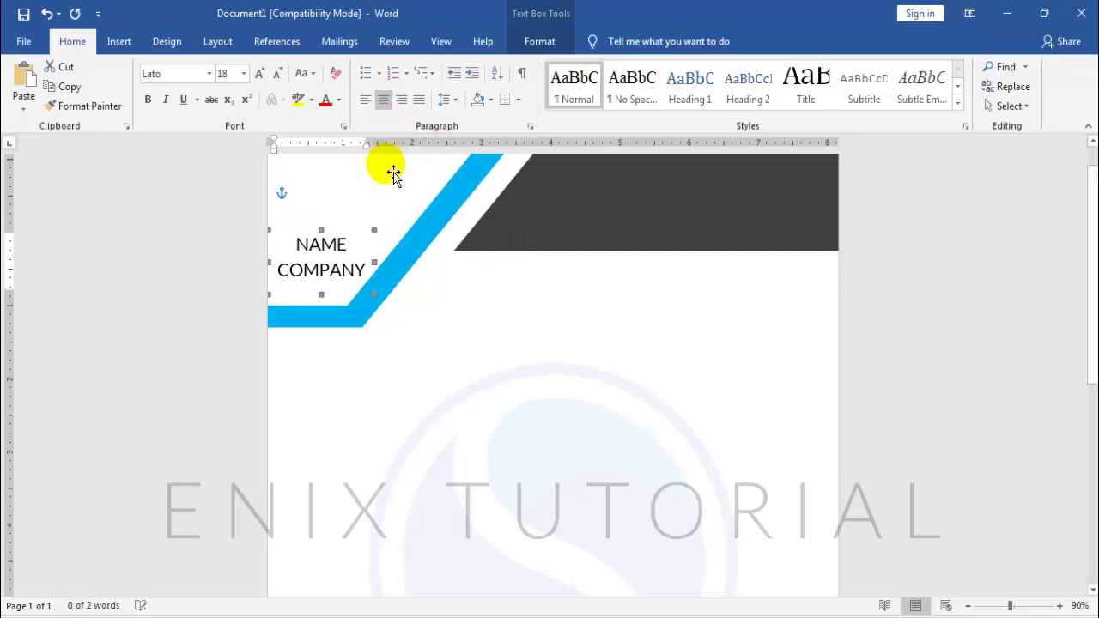
{"action": "left_click", "coordinate": [697, 404]}
{"action": "left_click", "coordinate": [121, 41]}
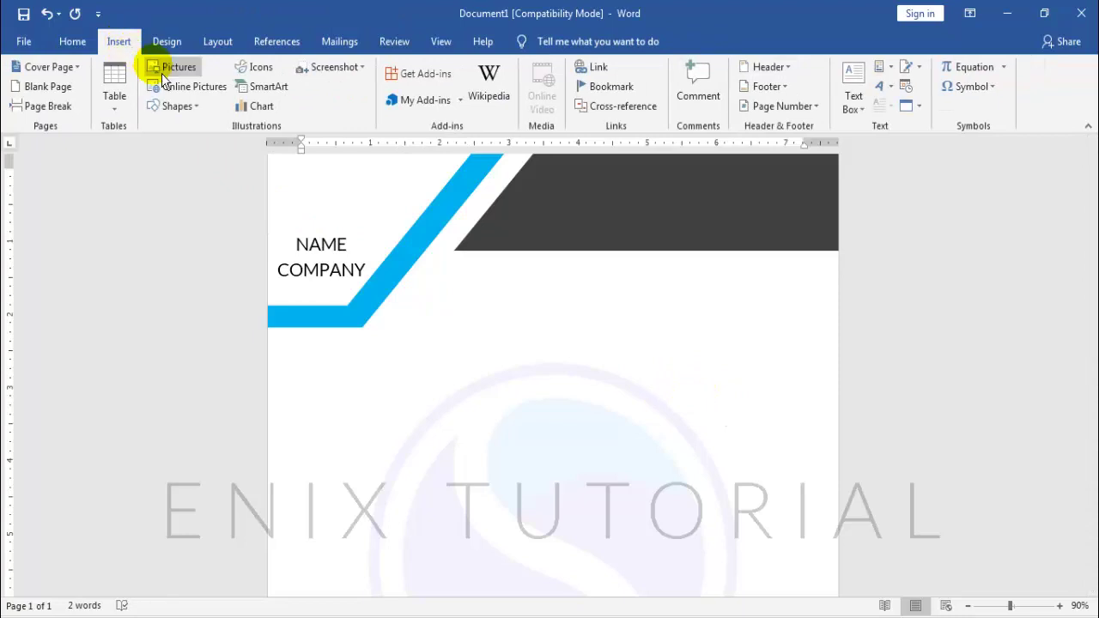
Step: Insert the round S logo picture and set its wrapping to In Front of Text
{"action": "left_click", "coordinate": [167, 69]}
{"action": "double_click", "coordinate": [182, 242]}
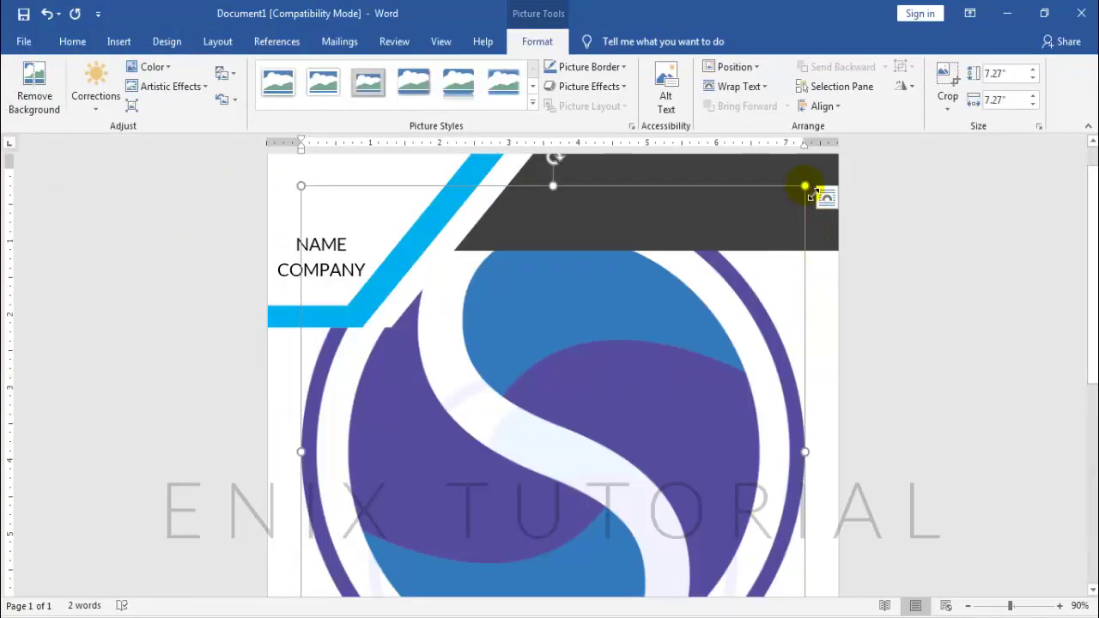
{"action": "left_click_drag", "start_coordinate": [804, 185], "coordinate": [478, 369]}
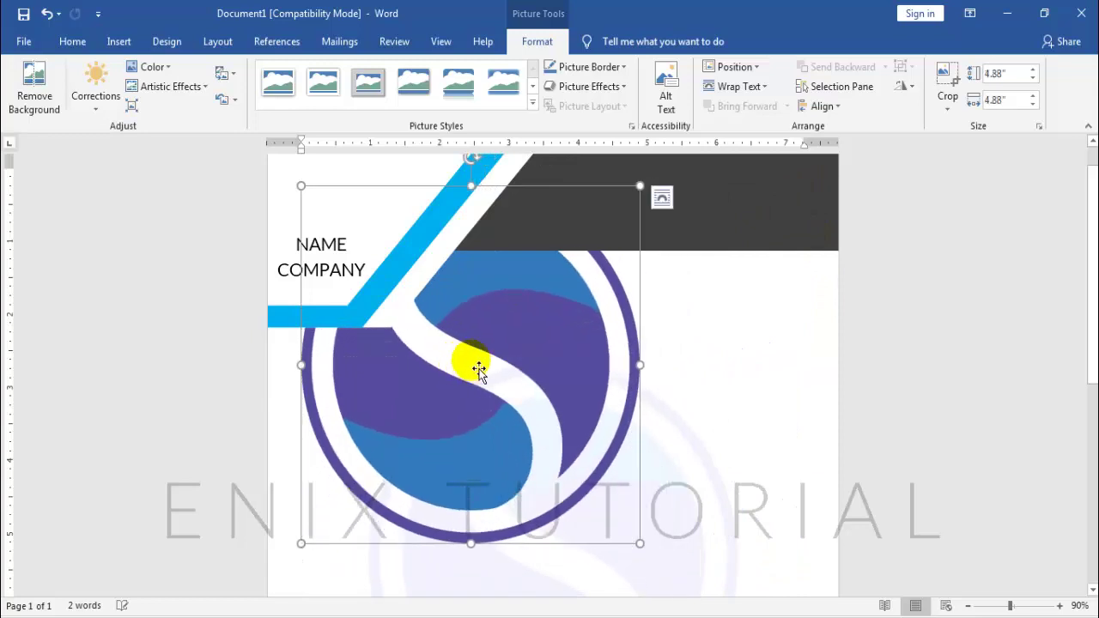
{"action": "left_click", "coordinate": [664, 201]}
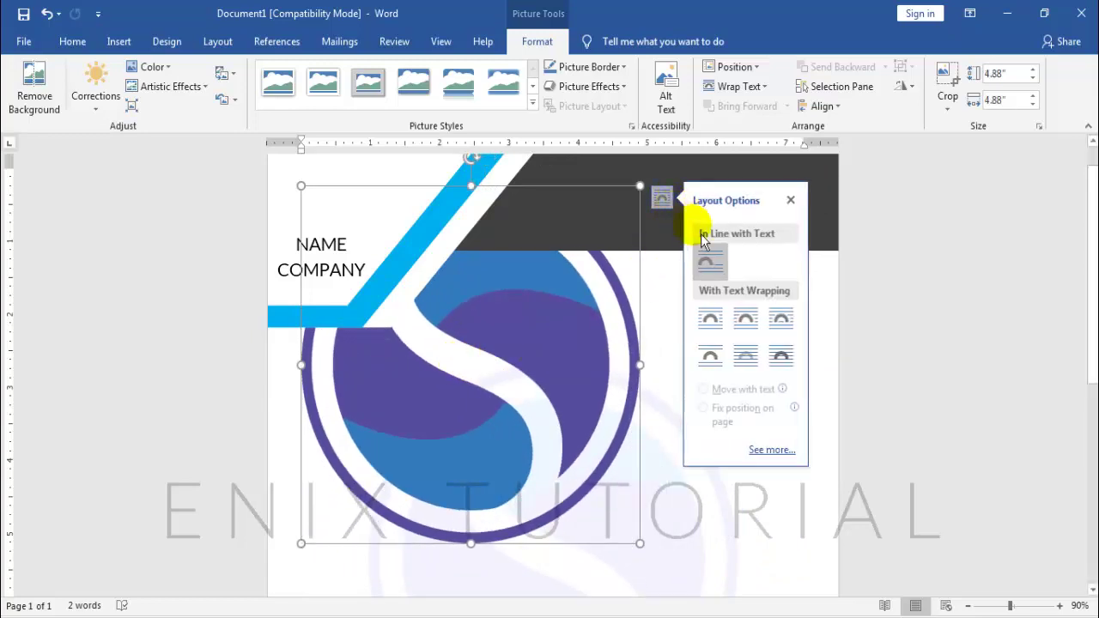
{"action": "left_click", "coordinate": [787, 365]}
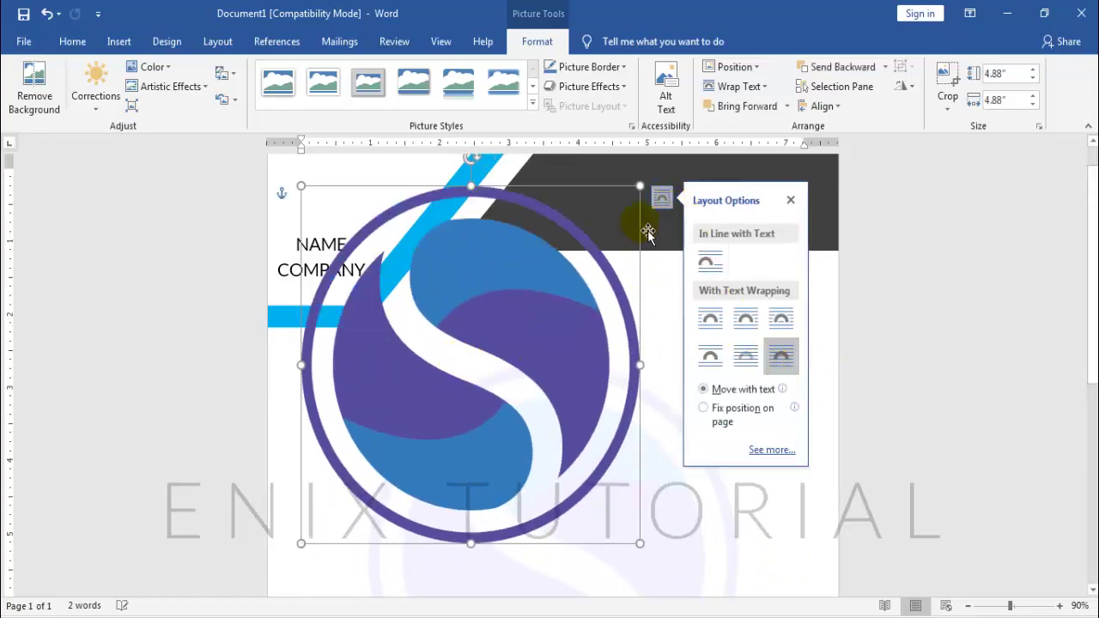
Step: Shrink the logo to a small 0.71-inch icon and place it above NAME
{"action": "left_click_drag", "start_coordinate": [640, 185], "coordinate": [301, 491]}
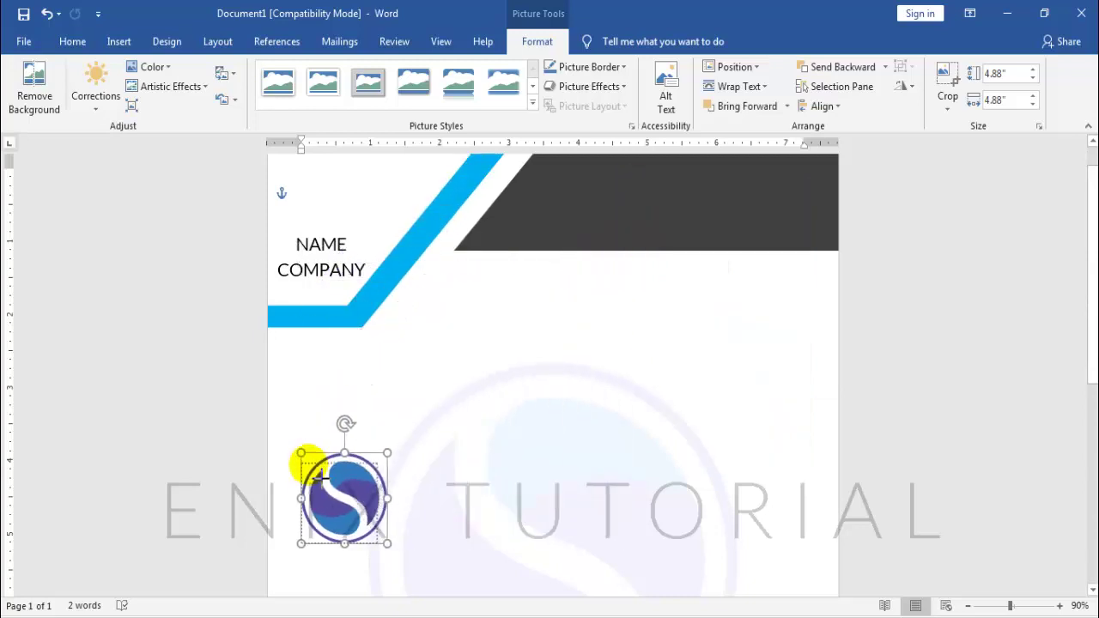
{"action": "mouse_move", "coordinate": [335, 519]}
{"action": "left_mouse_down"}
{"action": "mouse_move", "coordinate": [422, 393]}
{"action": "mouse_move", "coordinate": [340, 199]}
{"action": "left_mouse_up"}
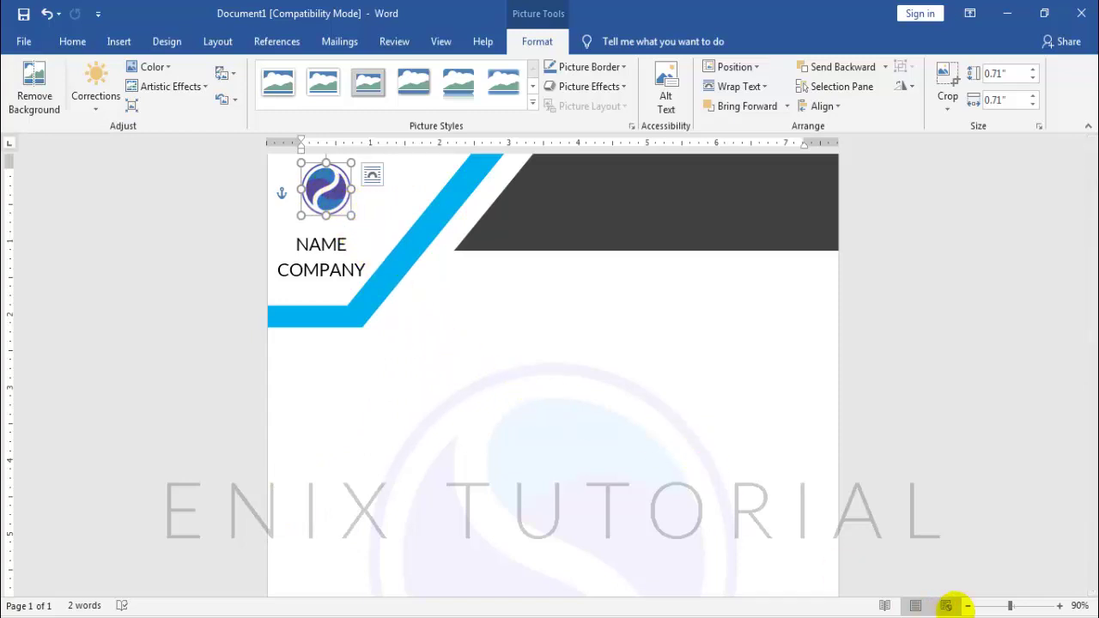
{"action": "left_click", "coordinate": [968, 605]}
{"action": "left_click", "coordinate": [968, 606]}
{"action": "left_click", "coordinate": [968, 606]}
{"action": "left_click", "coordinate": [968, 605]}
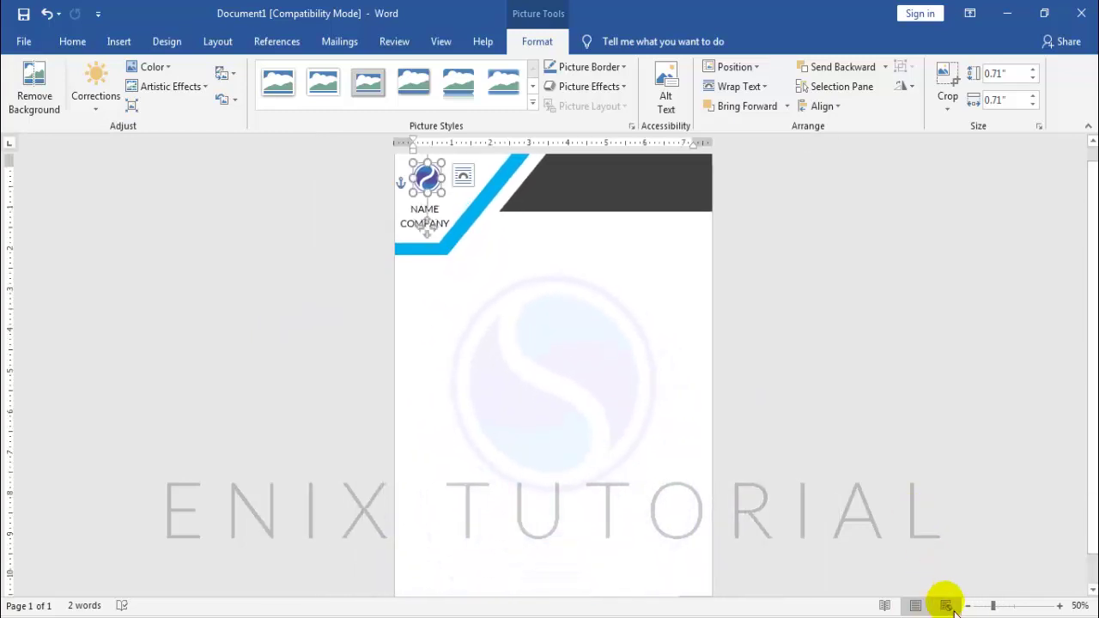
{"action": "left_click", "coordinate": [968, 606]}
{"action": "left_click", "coordinate": [920, 524]}
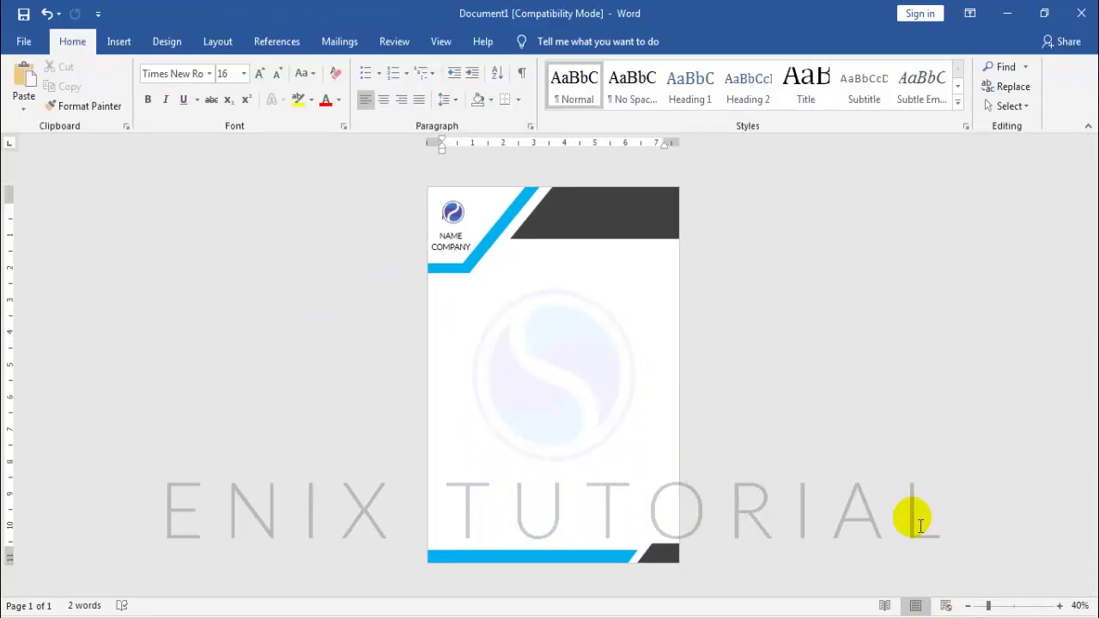
Step: Draw a horizontal straight line near the bottom of the page
{"action": "left_click", "coordinate": [118, 41]}
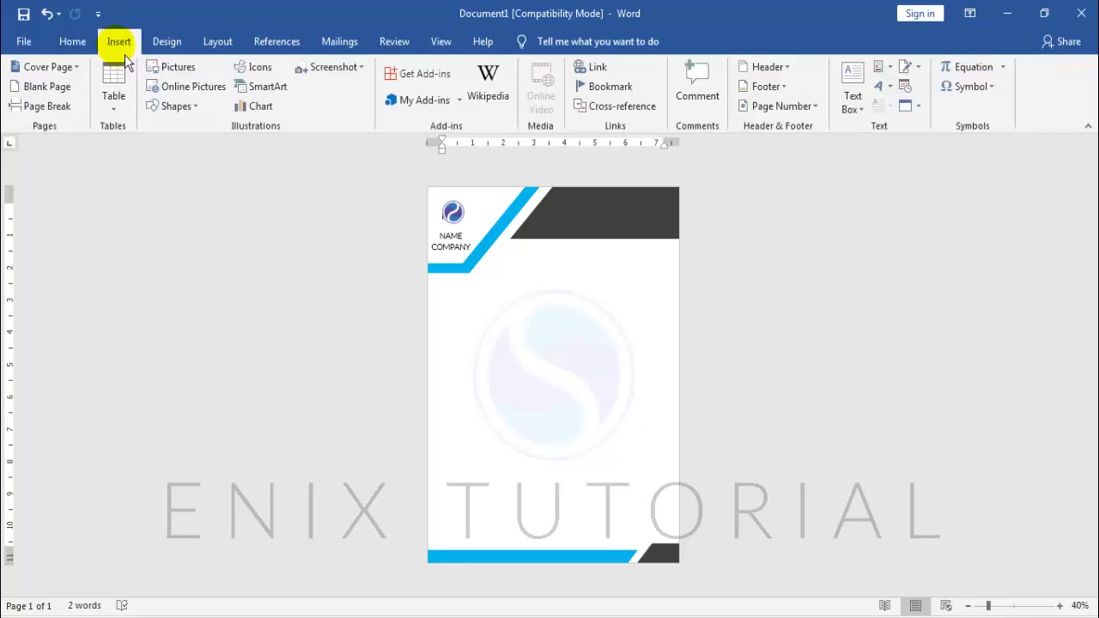
{"action": "left_click", "coordinate": [178, 106]}
{"action": "left_click", "coordinate": [198, 152]}
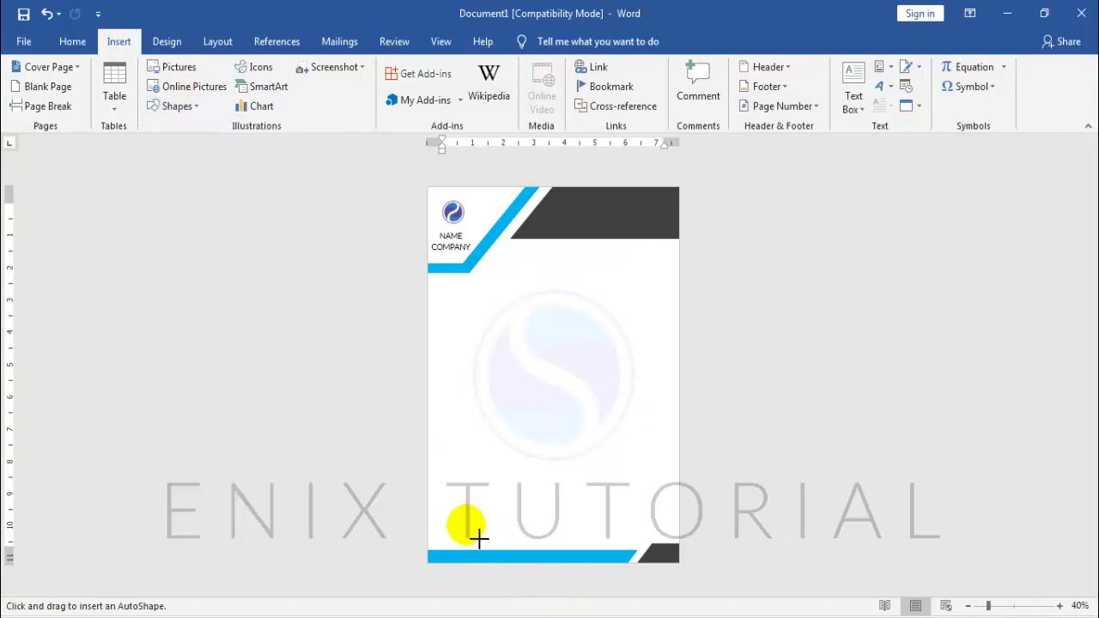
{"action": "left_click_drag", "start_coordinate": [457, 523], "coordinate": [643, 523]}
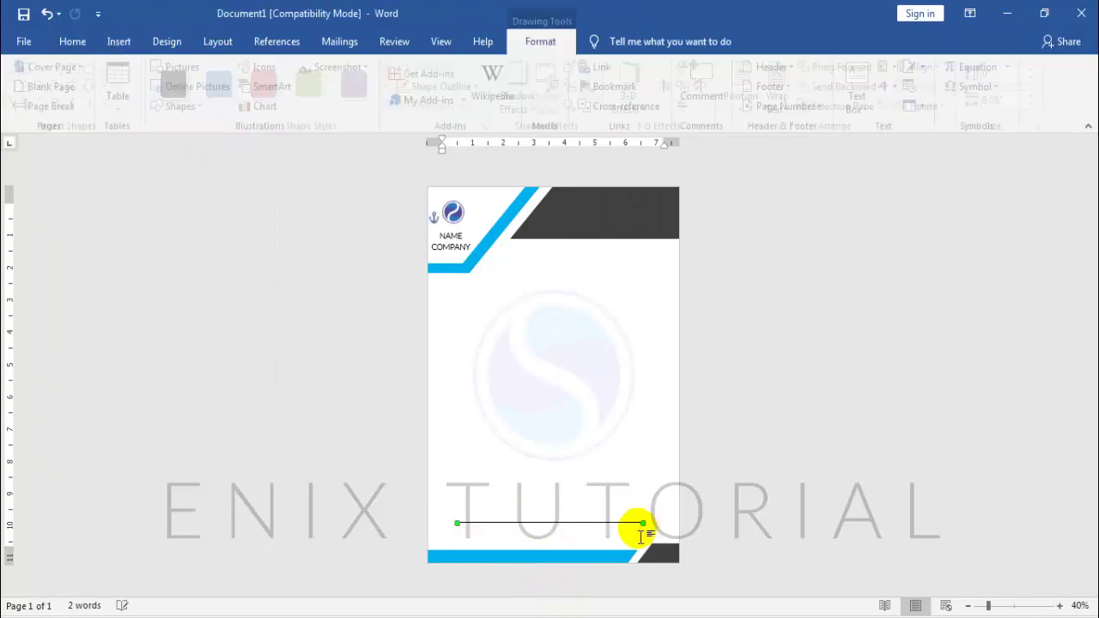
Step: Make the line light blue with a 4½ pt weight
{"action": "left_click", "coordinate": [453, 89]}
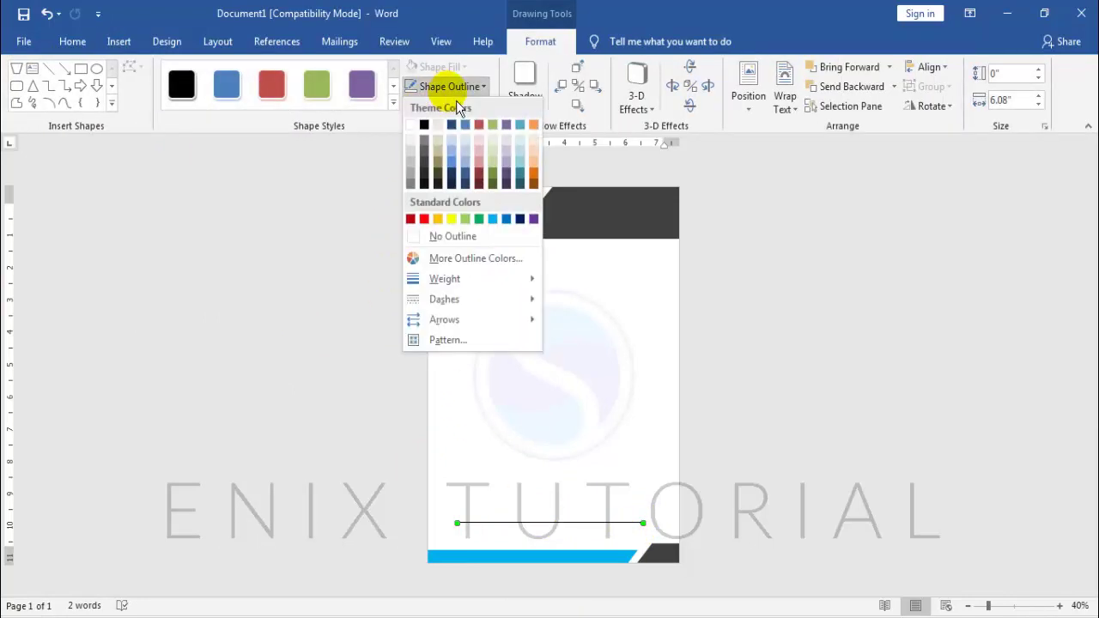
{"action": "left_click", "coordinate": [493, 220]}
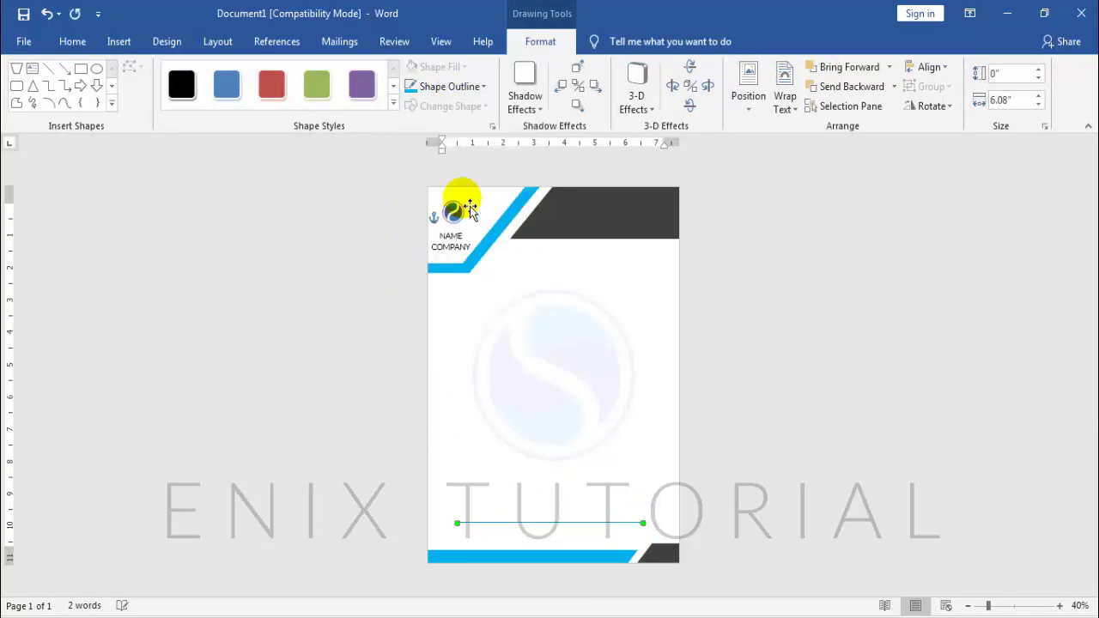
{"action": "left_click", "coordinate": [446, 87]}
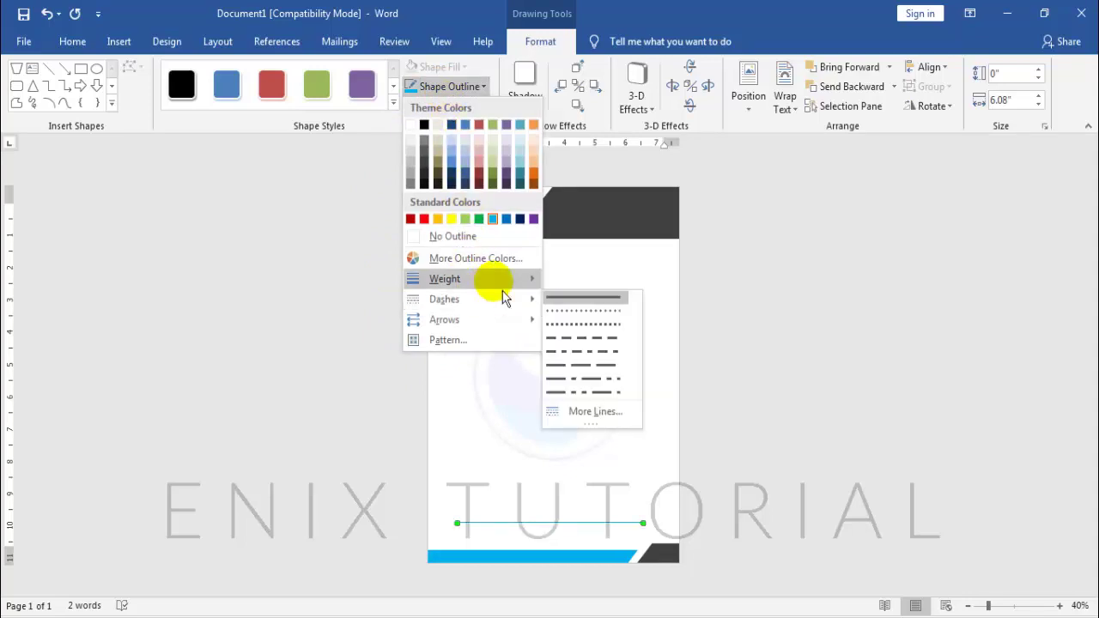
{"action": "mouse_move", "coordinate": [496, 280]}
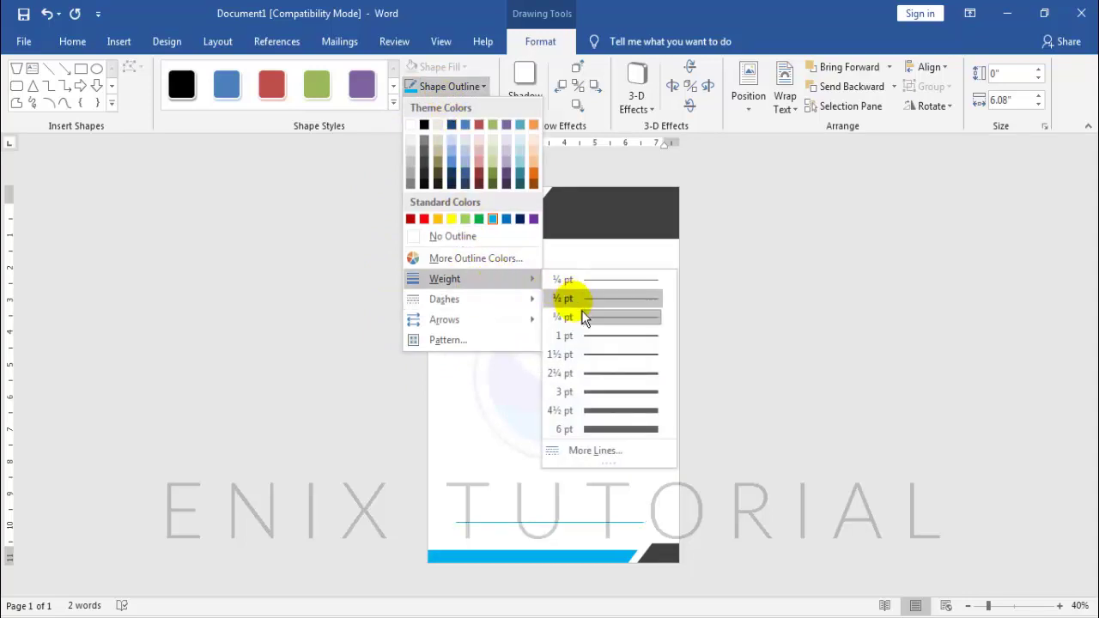
{"action": "left_click", "coordinate": [613, 419]}
Step: Nudge the blue line down and back up so it sits just above the footer graphic
{"action": "left_click", "coordinate": [1060, 607]}
{"action": "left_click", "coordinate": [1059, 606]}
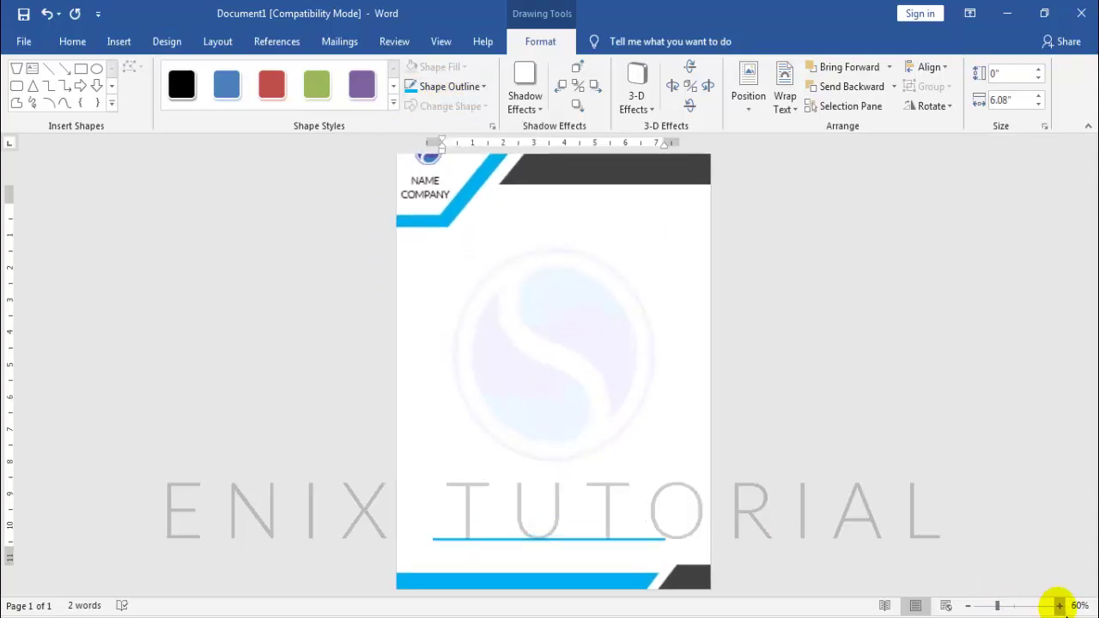
{"action": "left_click", "coordinate": [1060, 606]}
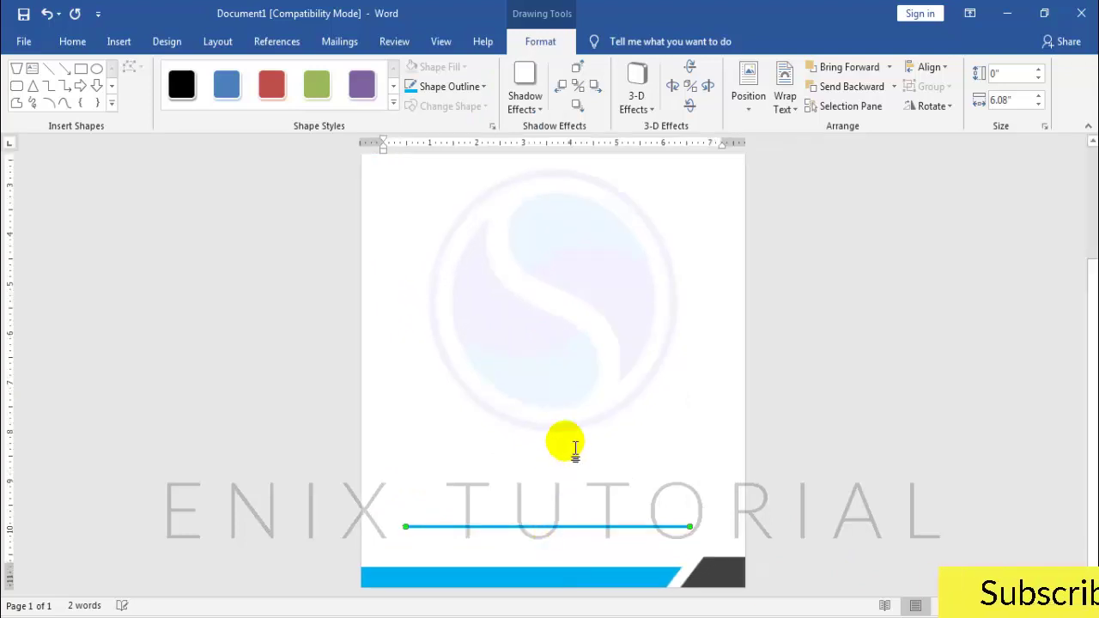
{"action": "key", "text": "ctrl+Down"}
{"action": "key", "text": "ctrl+Down"}
{"action": "key", "text": "ctrl+Down"}
{"action": "key", "text": "ctrl+Down"}
{"action": "key", "text": "ctrl+Down"}
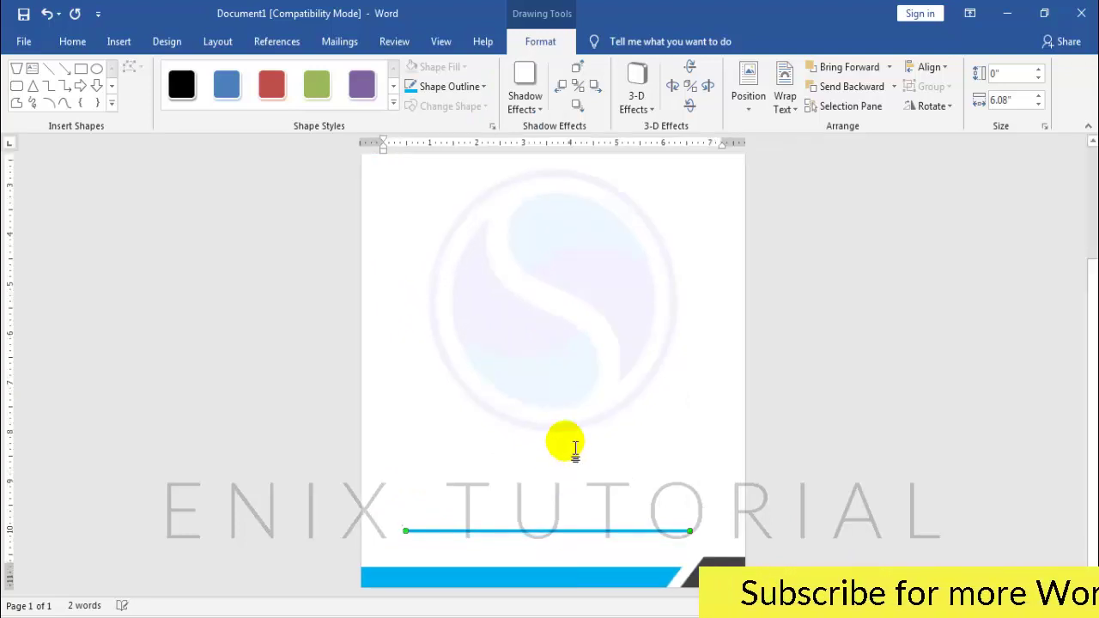
{"action": "key", "text": "Up"}
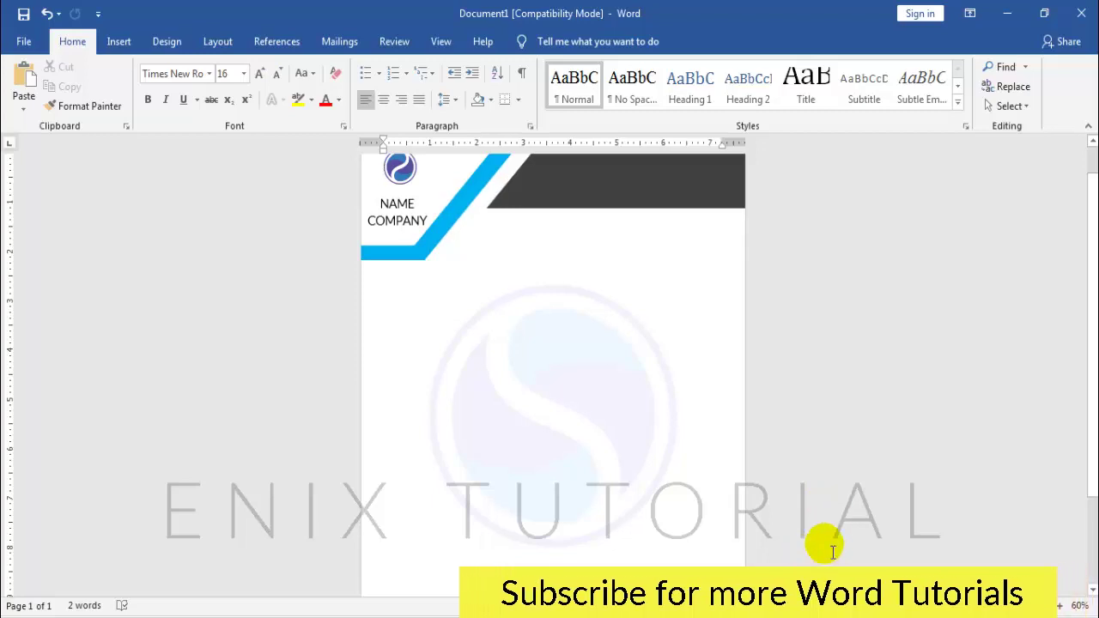
{"action": "scroll", "coordinate": [828, 545], "scroll_direction": "down", "scroll_amount": 5}
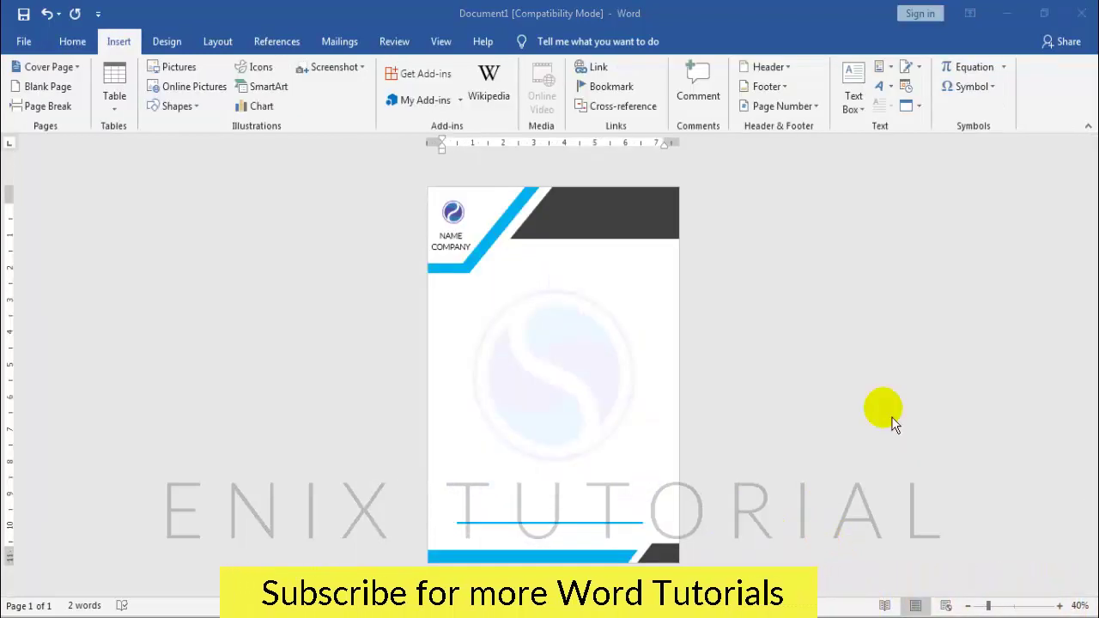
Step: Draw a wide text box just below the blue line
{"action": "left_click", "coordinate": [857, 96]}
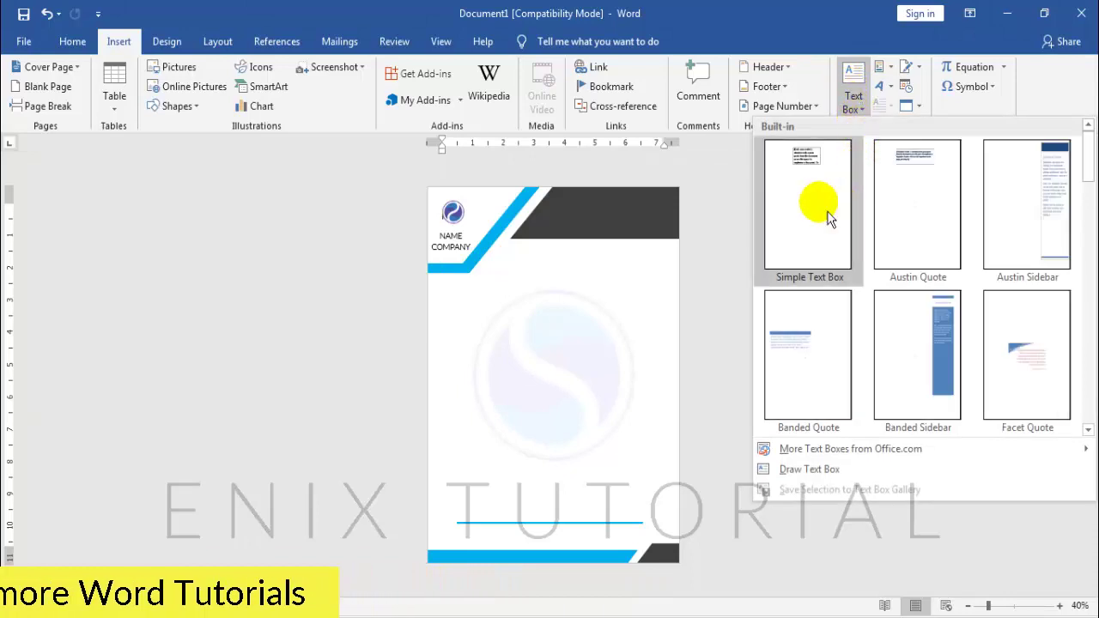
{"action": "left_click", "coordinate": [794, 469]}
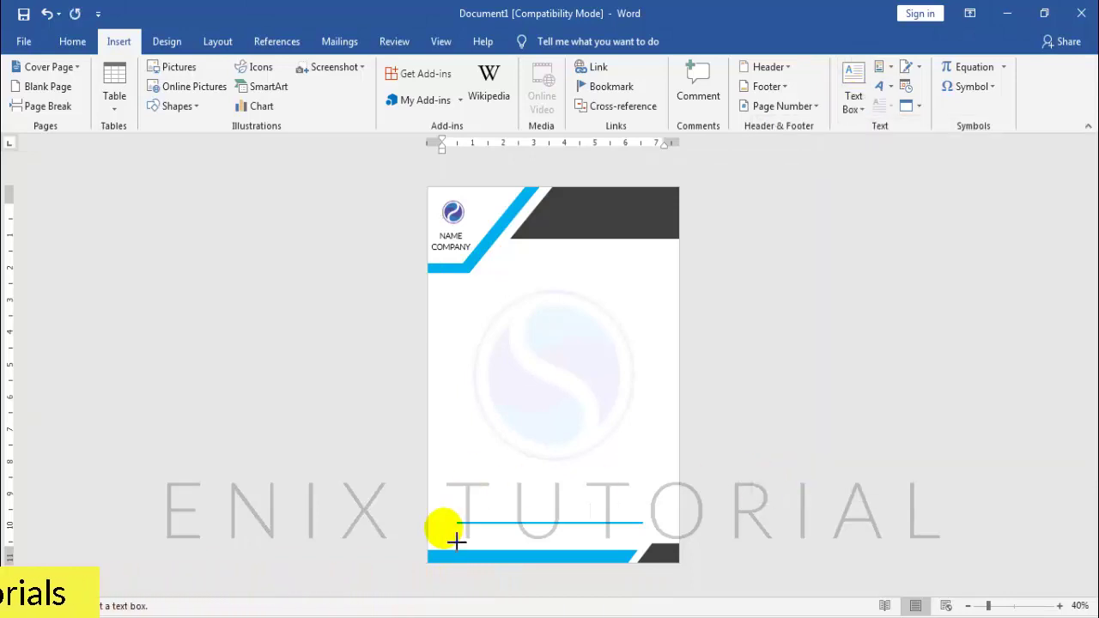
{"action": "left_click_drag", "start_coordinate": [437, 526], "coordinate": [670, 547]}
Step: Type Phone into the new footer text box
{"action": "left_click", "coordinate": [1059, 606]}
{"action": "left_click", "coordinate": [1059, 606]}
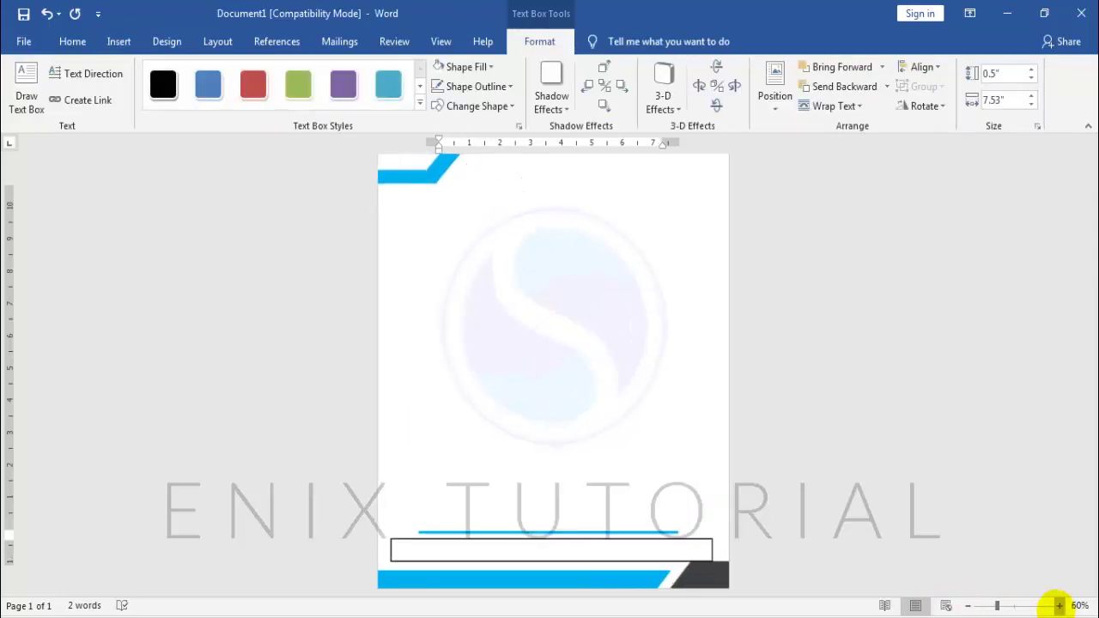
{"action": "left_click", "coordinate": [1059, 605]}
{"action": "left_click", "coordinate": [1059, 606]}
{"action": "left_click", "coordinate": [1060, 606]}
{"action": "left_click", "coordinate": [1059, 606]}
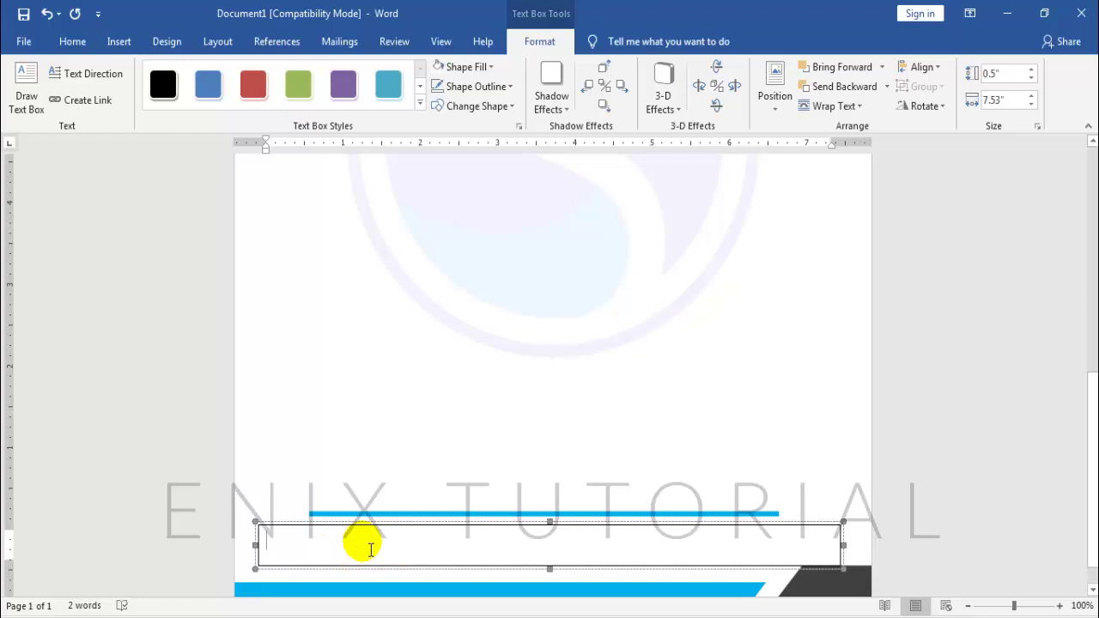
{"action": "type", "text": "Phone"}
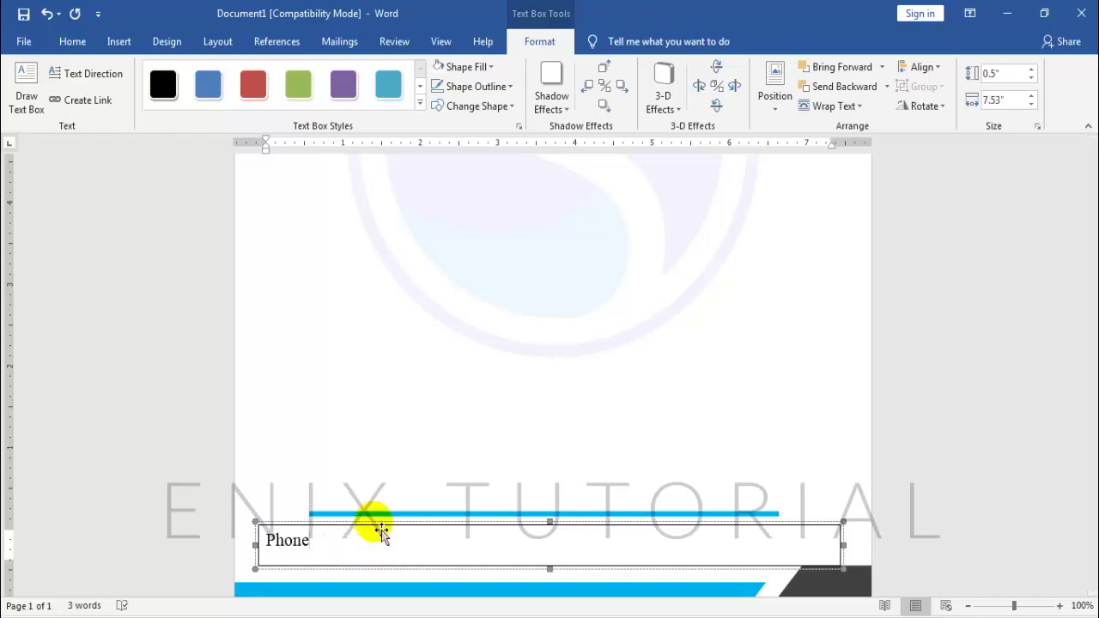
{"action": "left_click", "coordinate": [76, 41]}
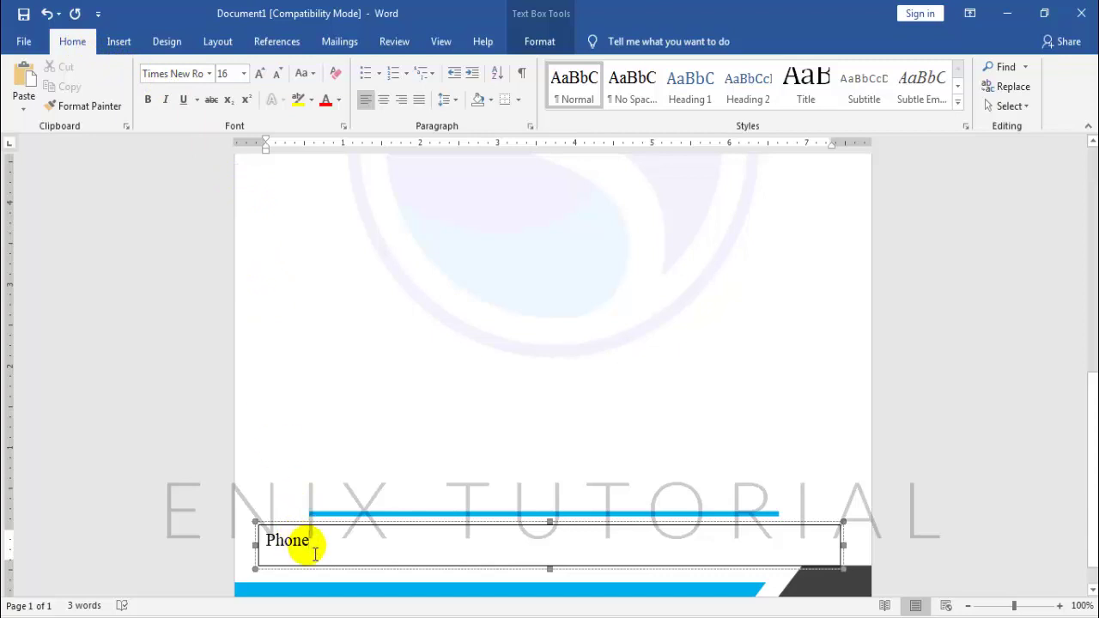
Step: Format the Phone label as Lato at 10 pt
{"action": "left_click_drag", "start_coordinate": [315, 554], "coordinate": [254, 542]}
{"action": "left_click", "coordinate": [187, 75]}
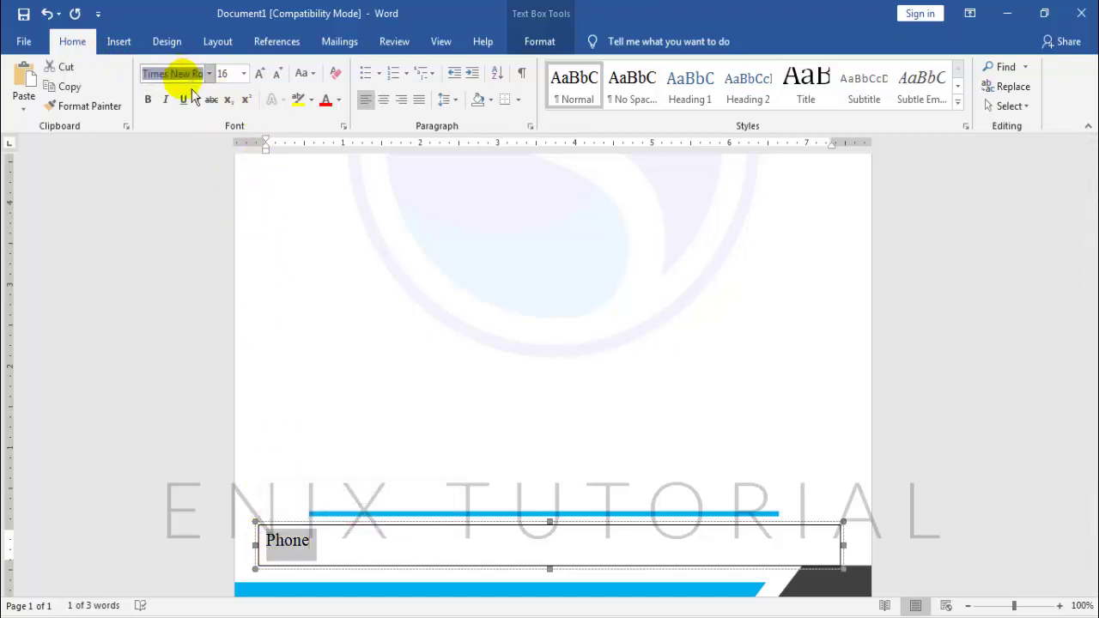
{"action": "type", "text": "Lato"}
{"action": "key", "text": "Return"}
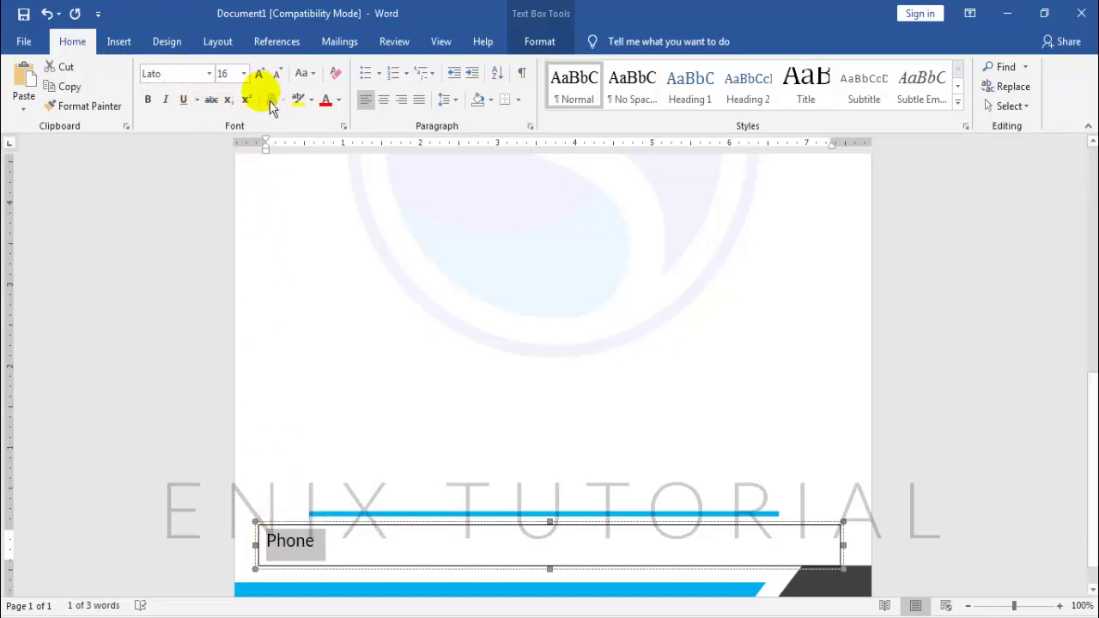
{"action": "left_click", "coordinate": [244, 74]}
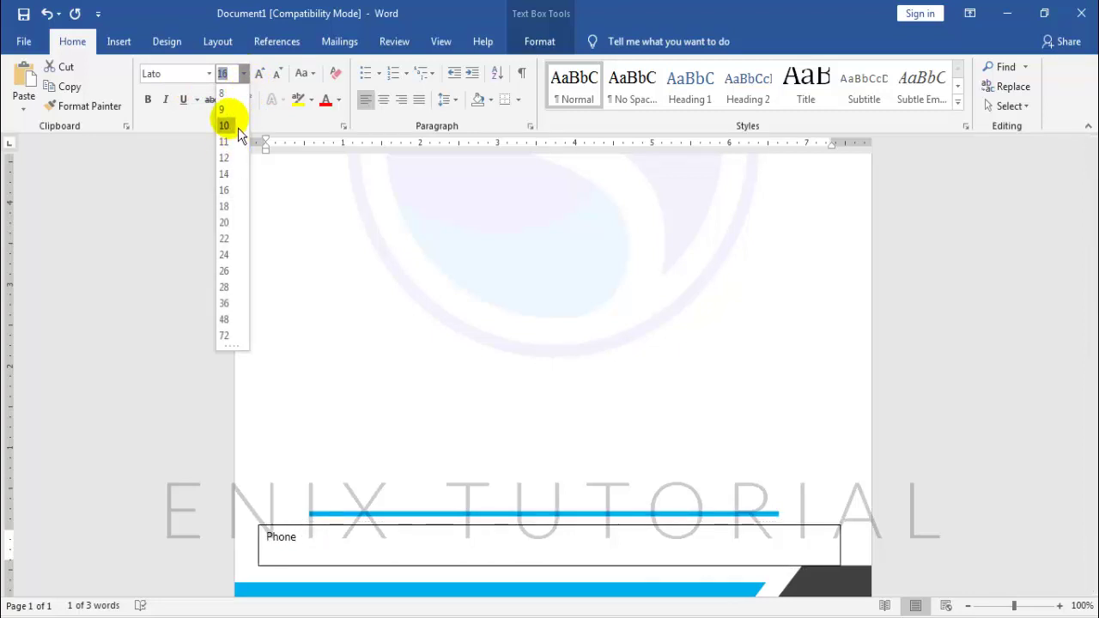
{"action": "left_click", "coordinate": [239, 129]}
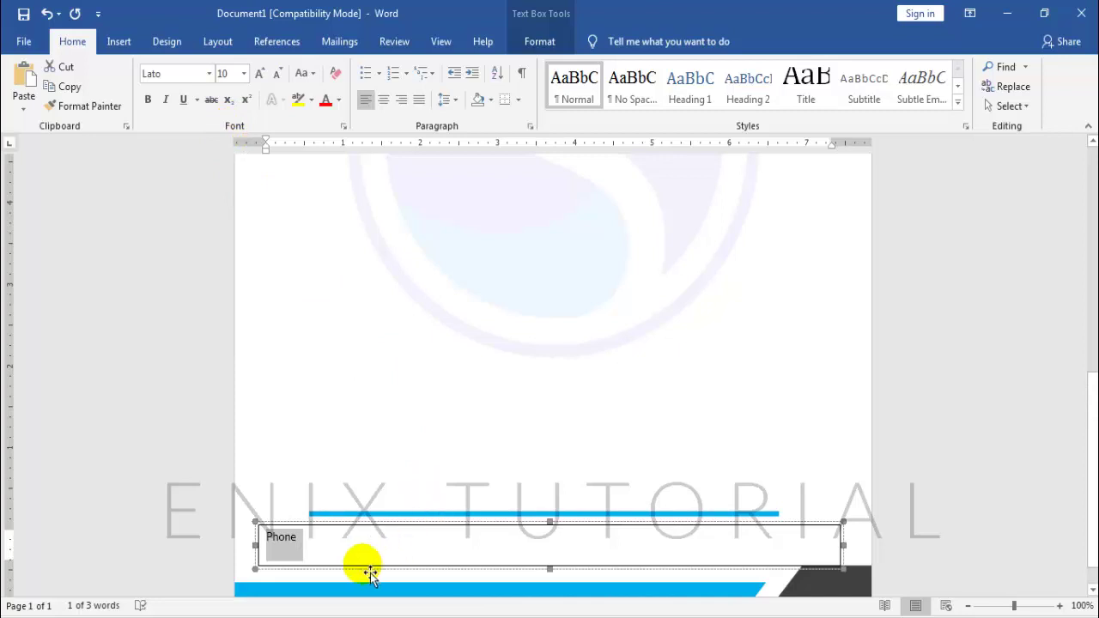
{"action": "left_click", "coordinate": [340, 550]}
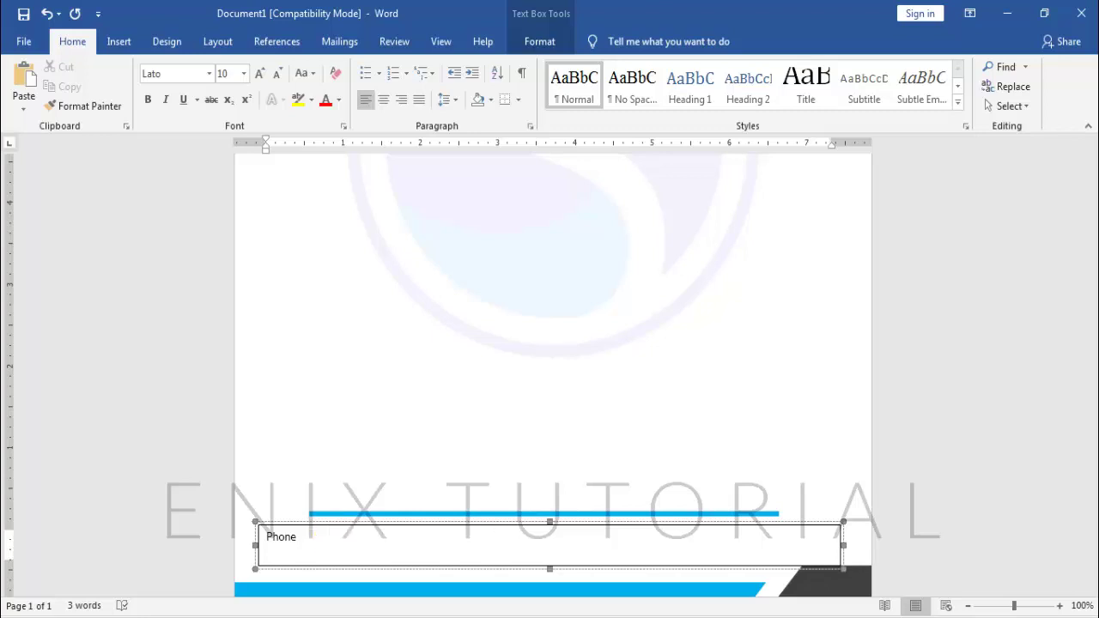
Step: Add tab-spaced Website: and Address: labels after Phone, and a colon after Phone
{"action": "type", "text": "Website "}
{"action": "type", "text": "Address"}
{"action": "type", "text": ":"}
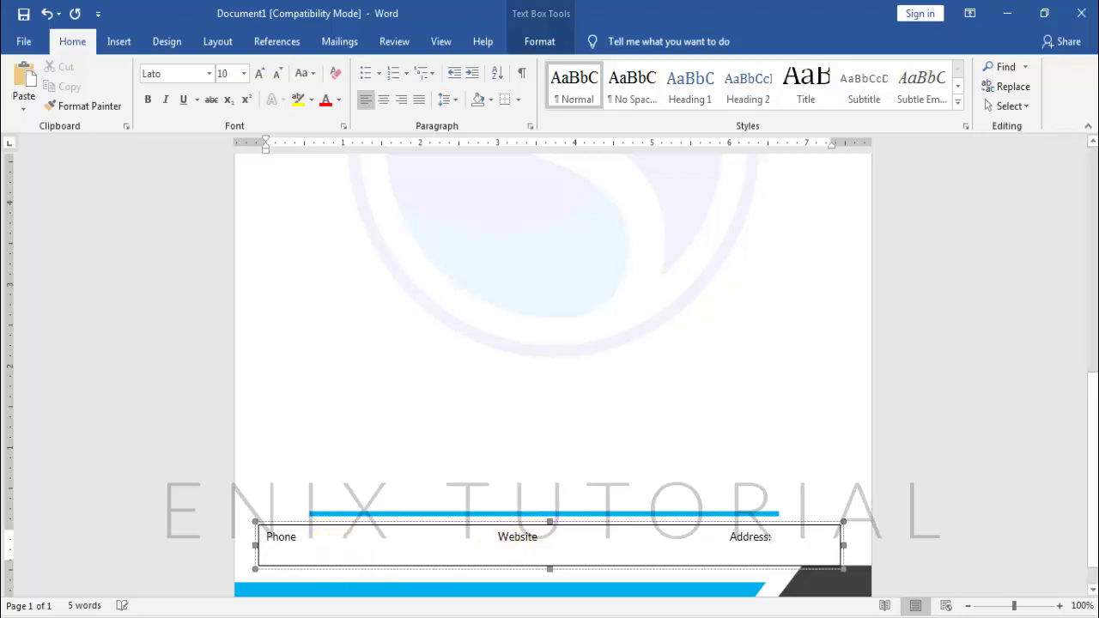
{"action": "type", "text": ":"}
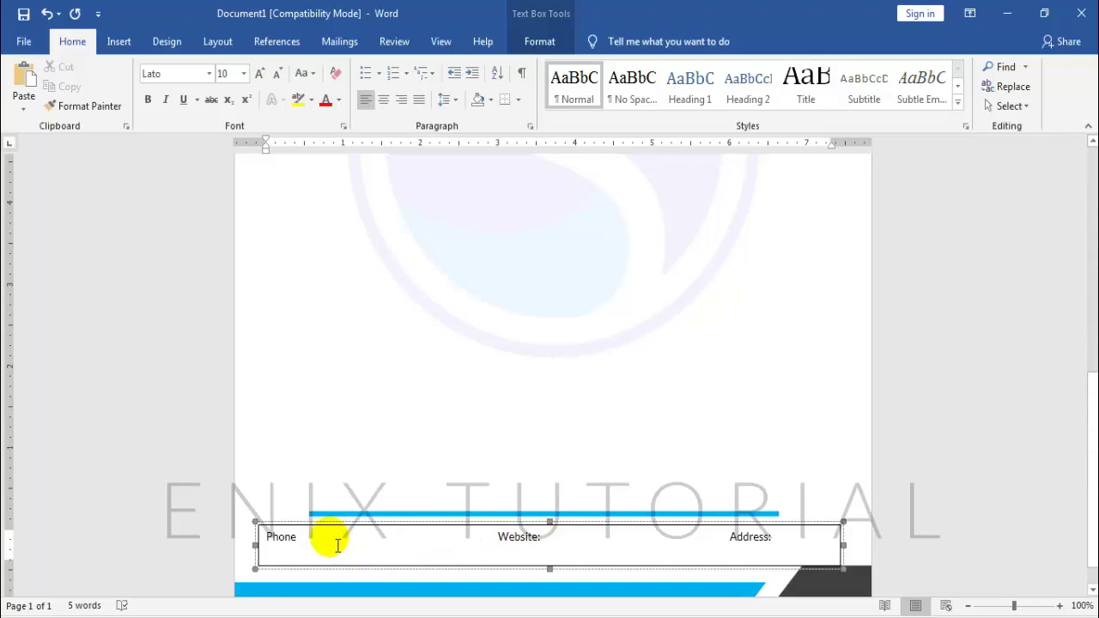
{"action": "left_click", "coordinate": [292, 537]}
{"action": "type", "text": ":"}
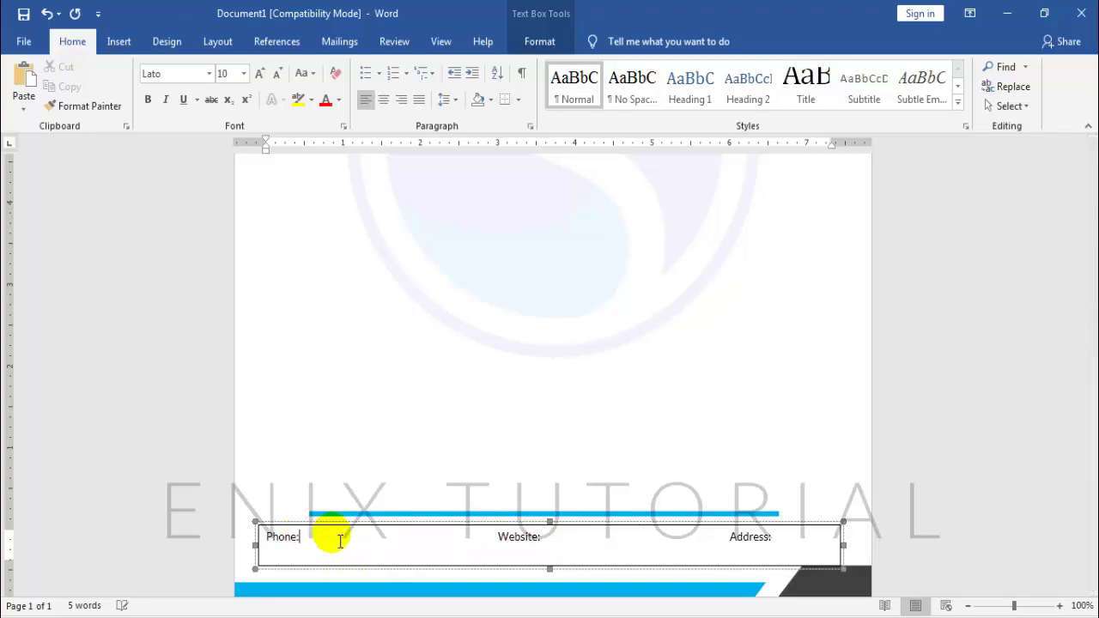
{"action": "left_click", "coordinate": [270, 559]}
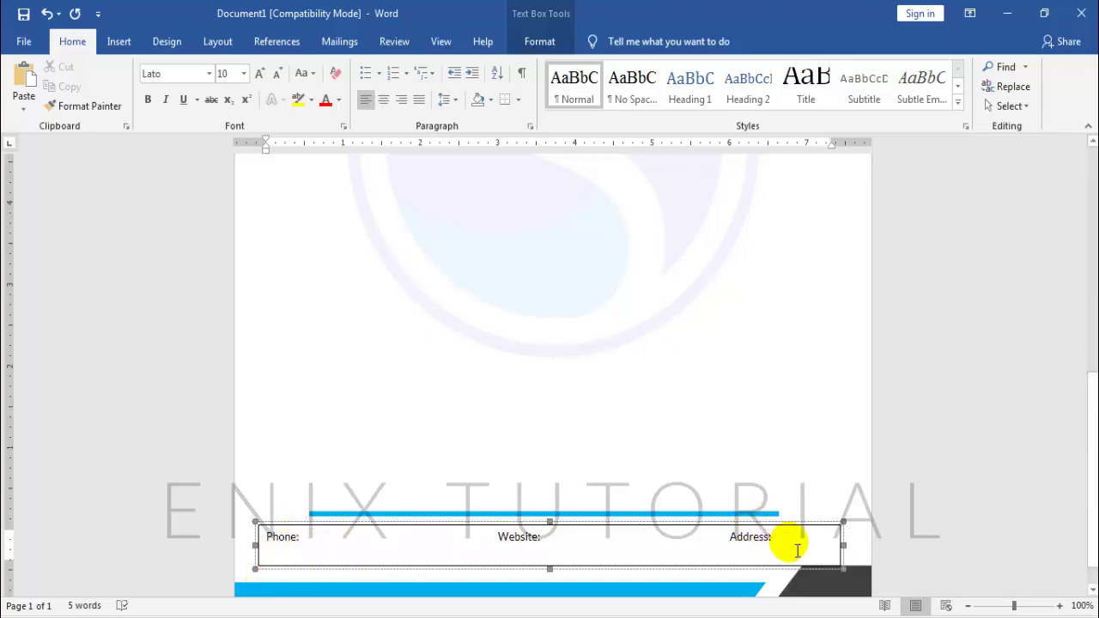
{"action": "left_click", "coordinate": [851, 534]}
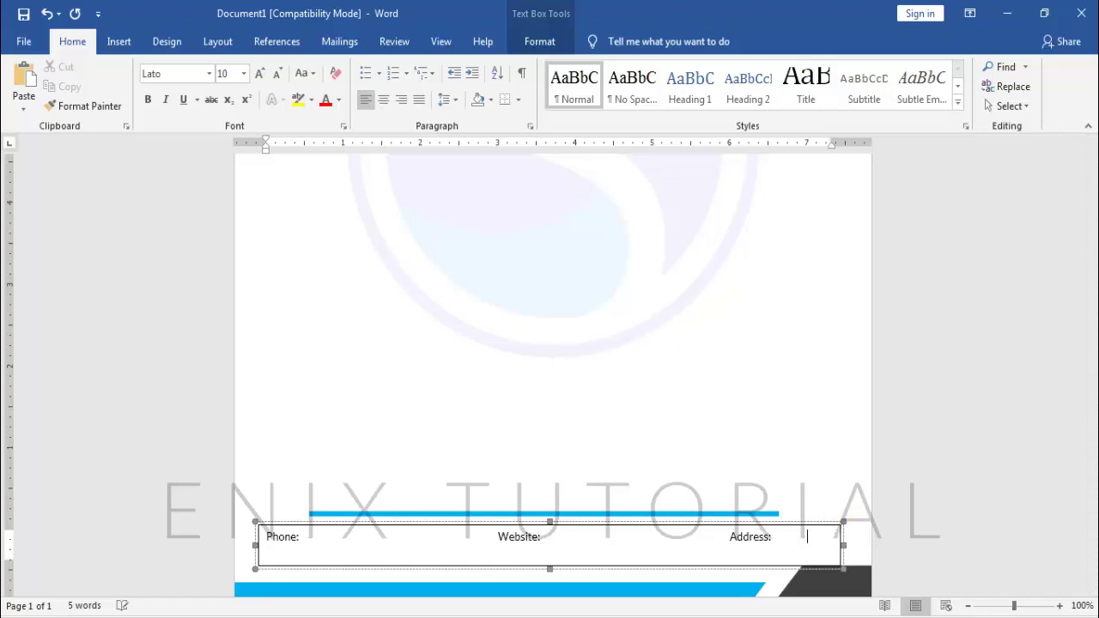
{"action": "key", "text": "Return"}
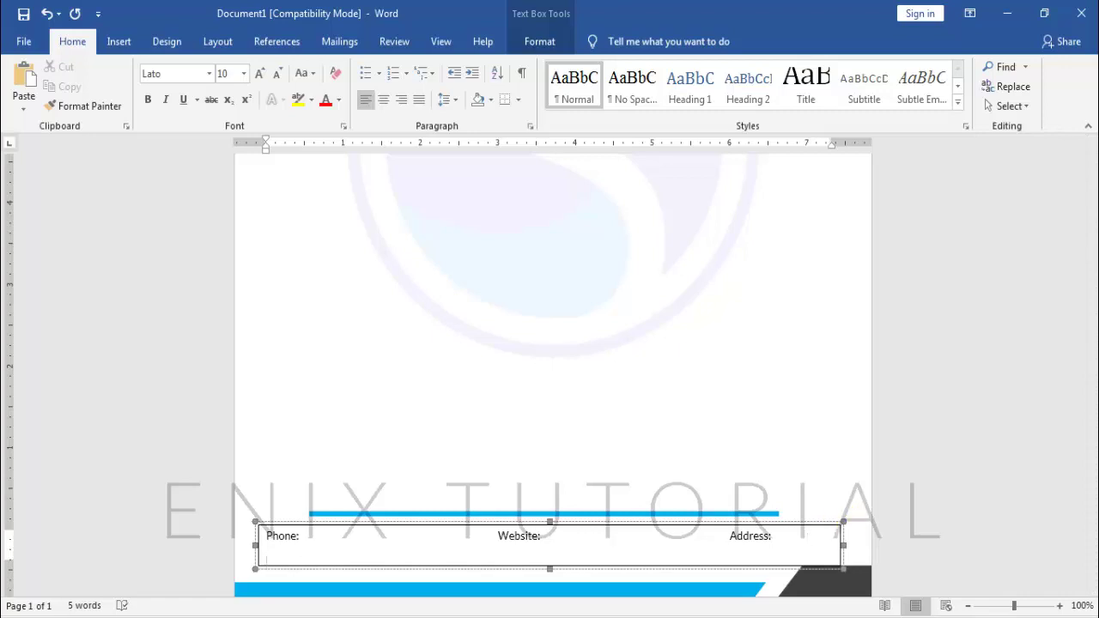
{"action": "key", "text": "BackSpace"}
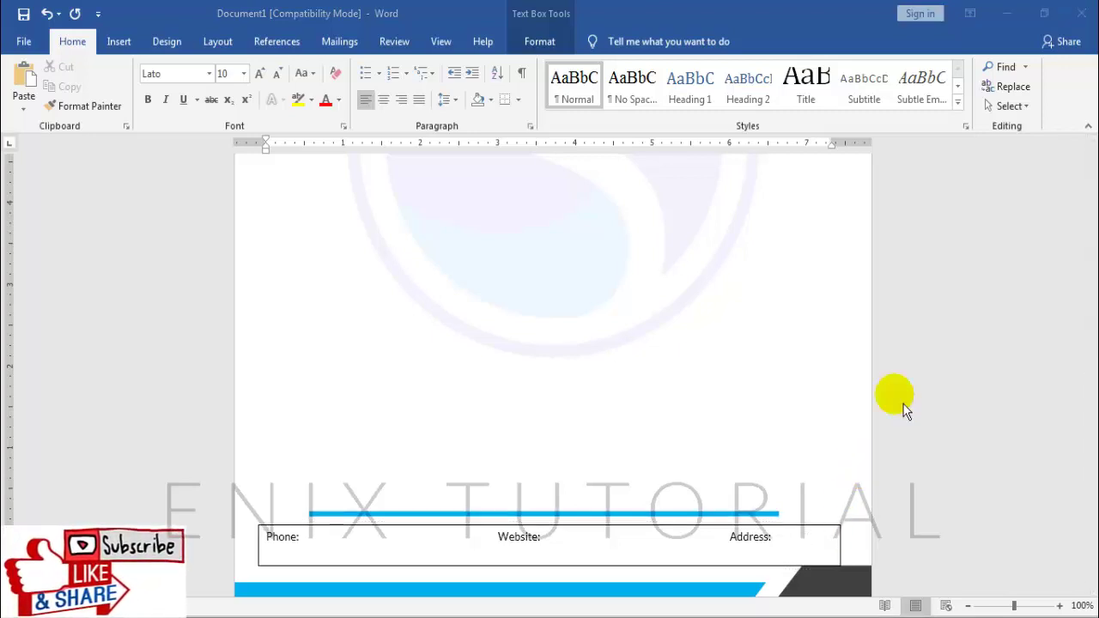
Step: Shorten the footer text box to a single line and bold its Phone:, Website: and Address: labels
{"action": "left_click", "coordinate": [508, 576]}
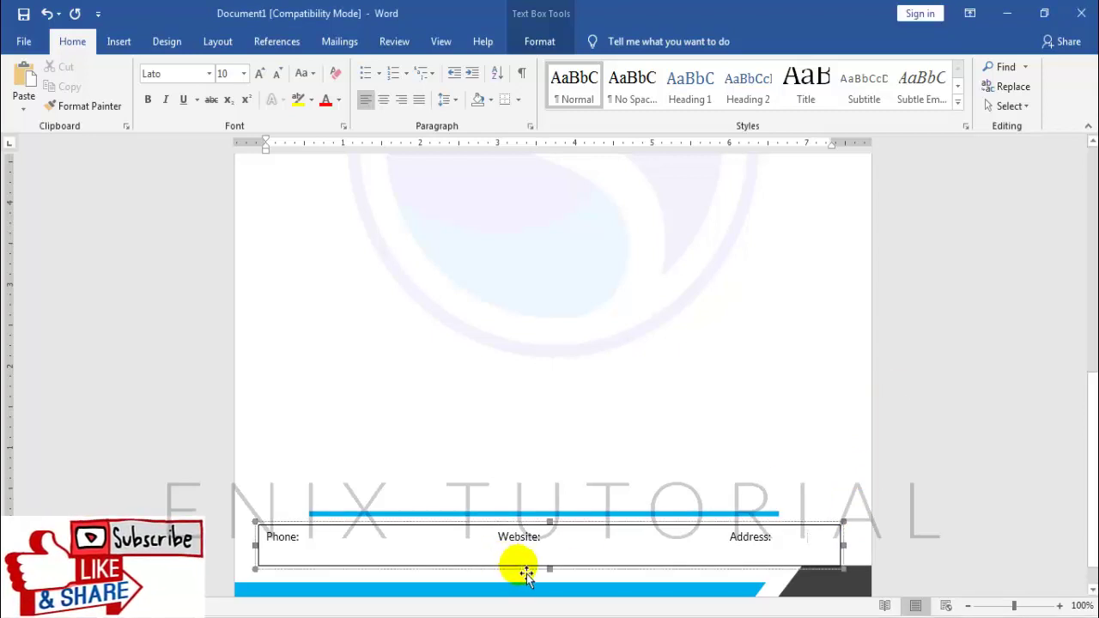
{"action": "left_click_drag", "start_coordinate": [559, 572], "coordinate": [565, 552]}
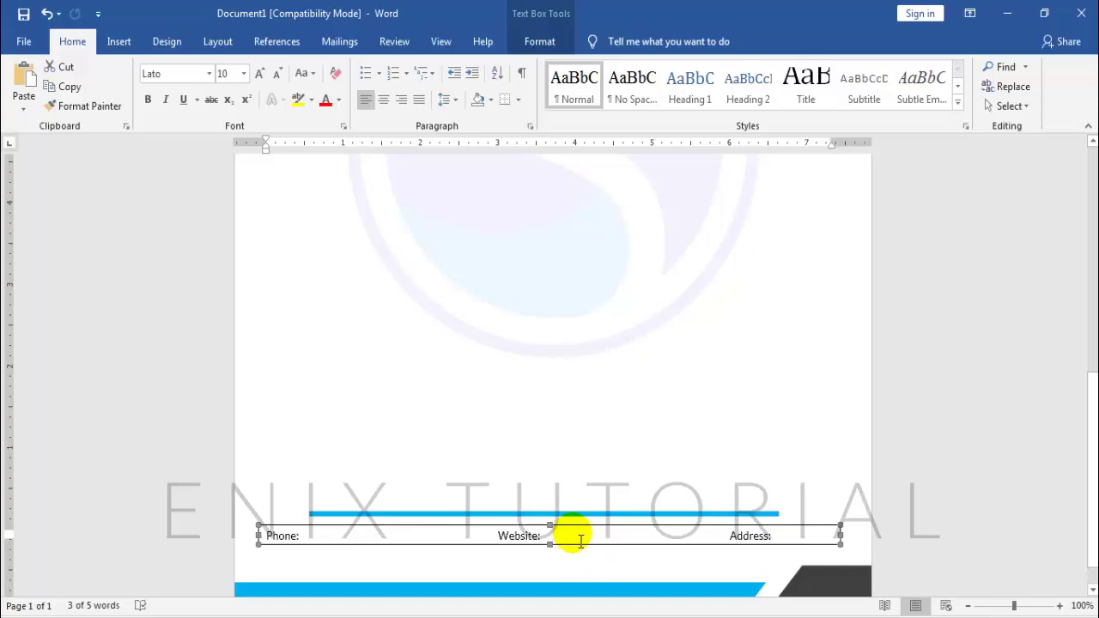
{"action": "left_click", "coordinate": [581, 541]}
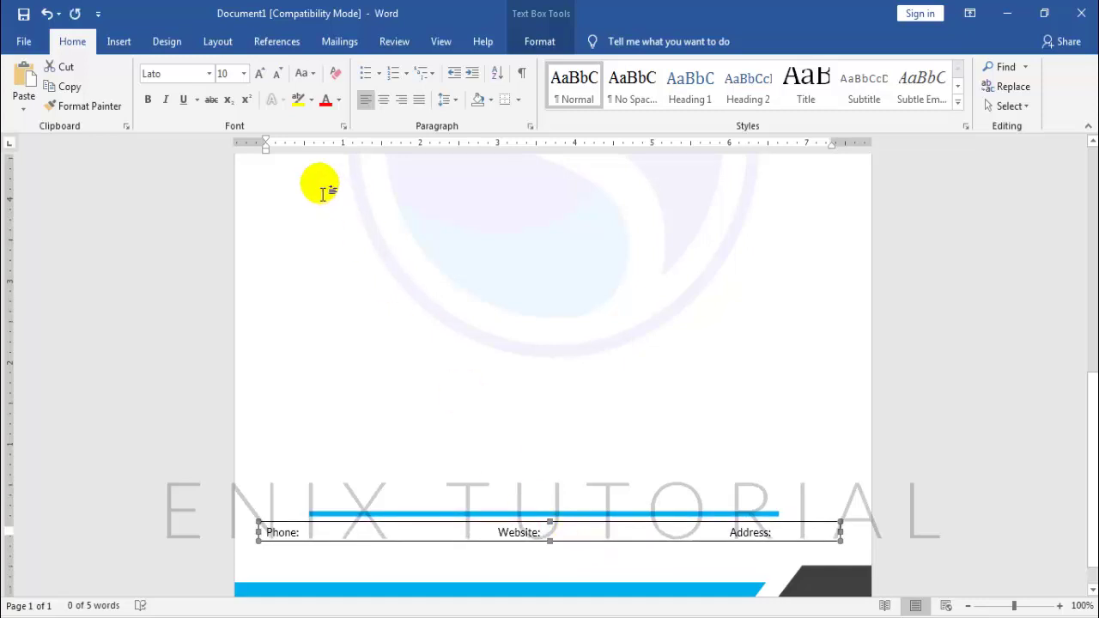
{"action": "left_click", "coordinate": [157, 110]}
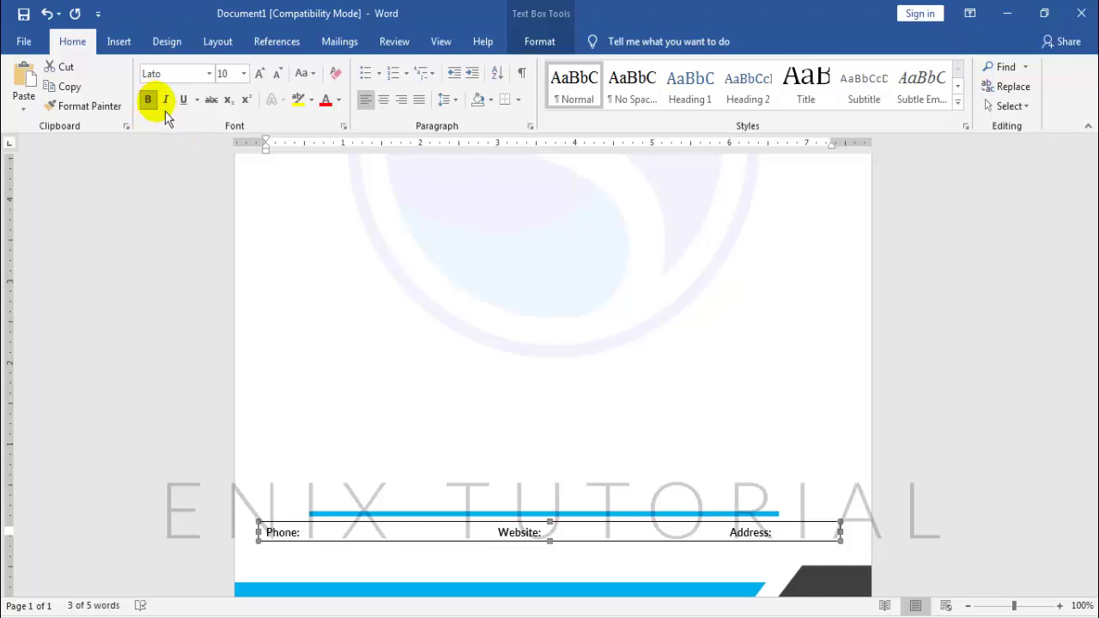
{"action": "left_click", "coordinate": [339, 100]}
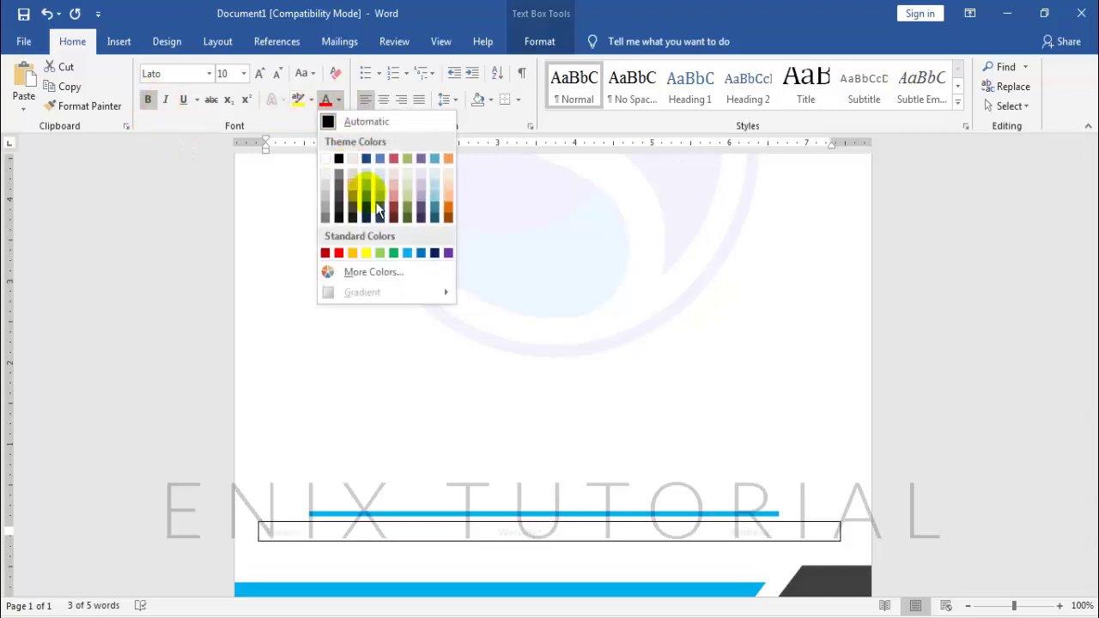
Step: Make the footer labels blue and set their text box to No Fill and No Outline
{"action": "left_click", "coordinate": [432, 264]}
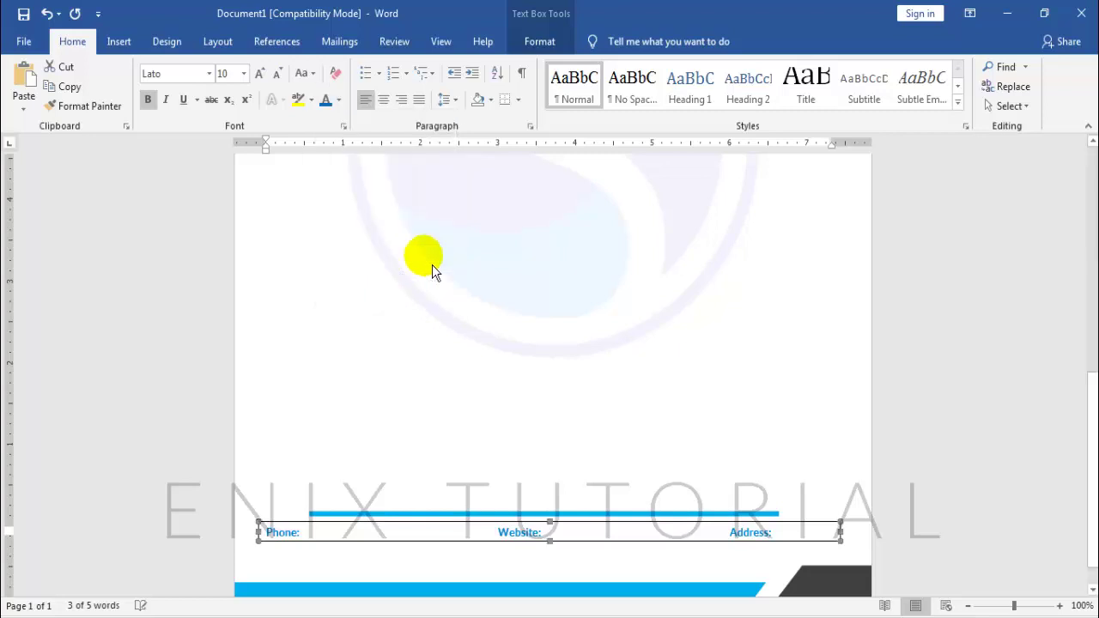
{"action": "left_click", "coordinate": [541, 42]}
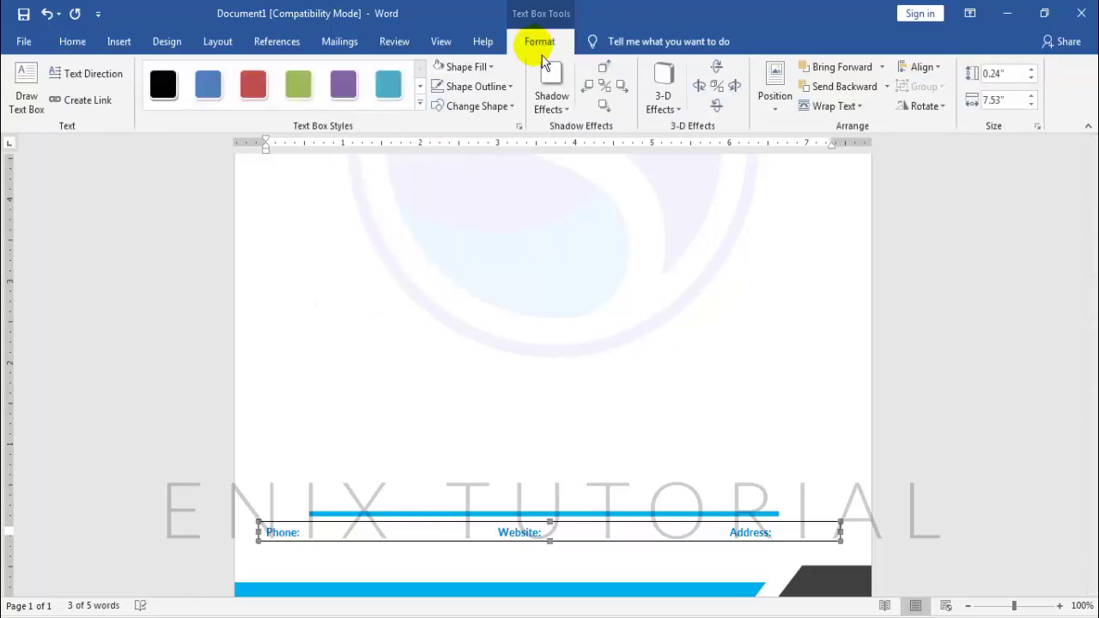
{"action": "left_click", "coordinate": [464, 66]}
{"action": "left_click", "coordinate": [464, 217]}
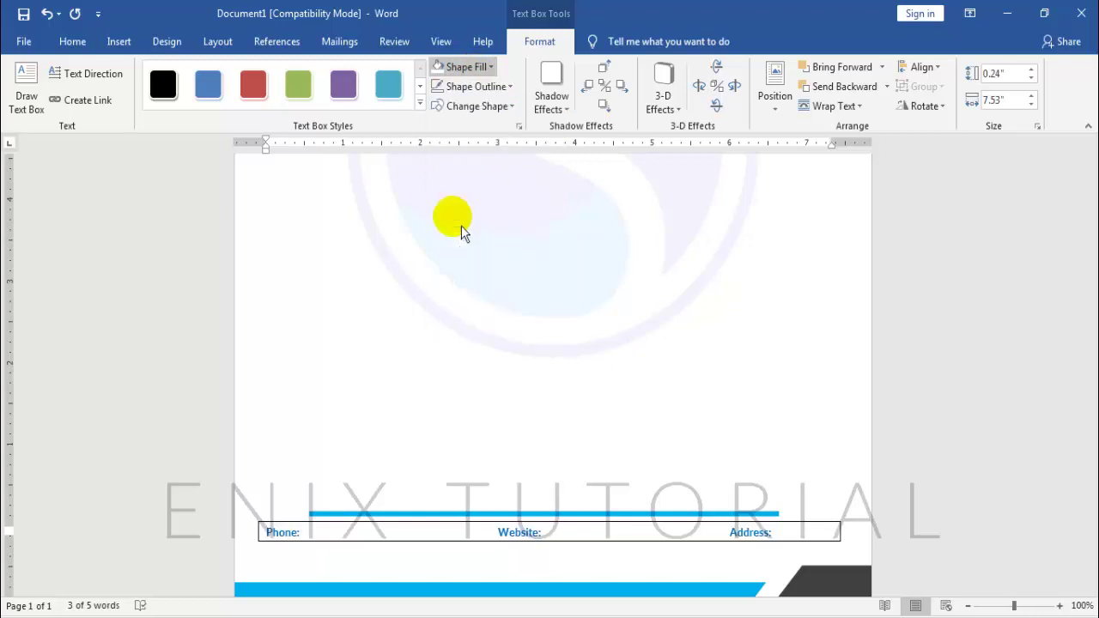
{"action": "left_click", "coordinate": [436, 87]}
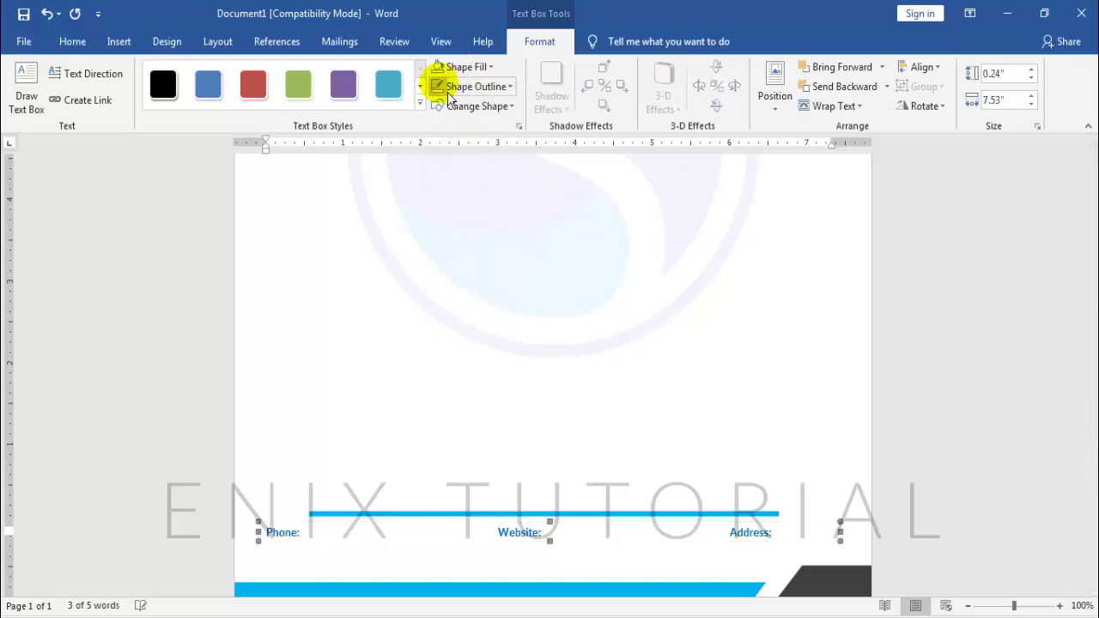
{"action": "left_click", "coordinate": [325, 534]}
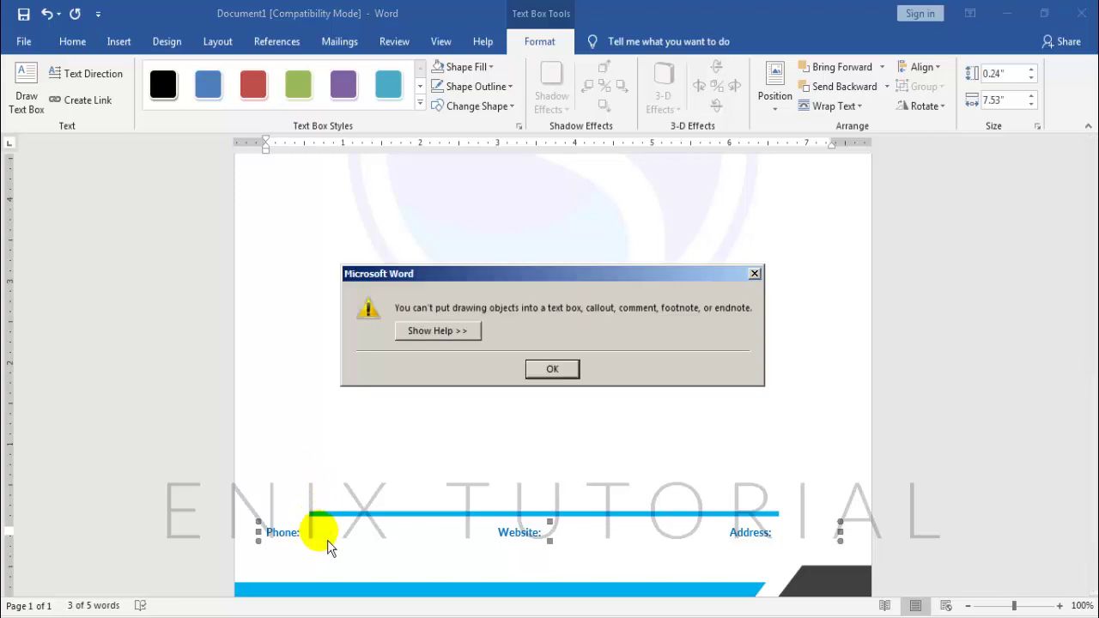
{"action": "left_click", "coordinate": [552, 368]}
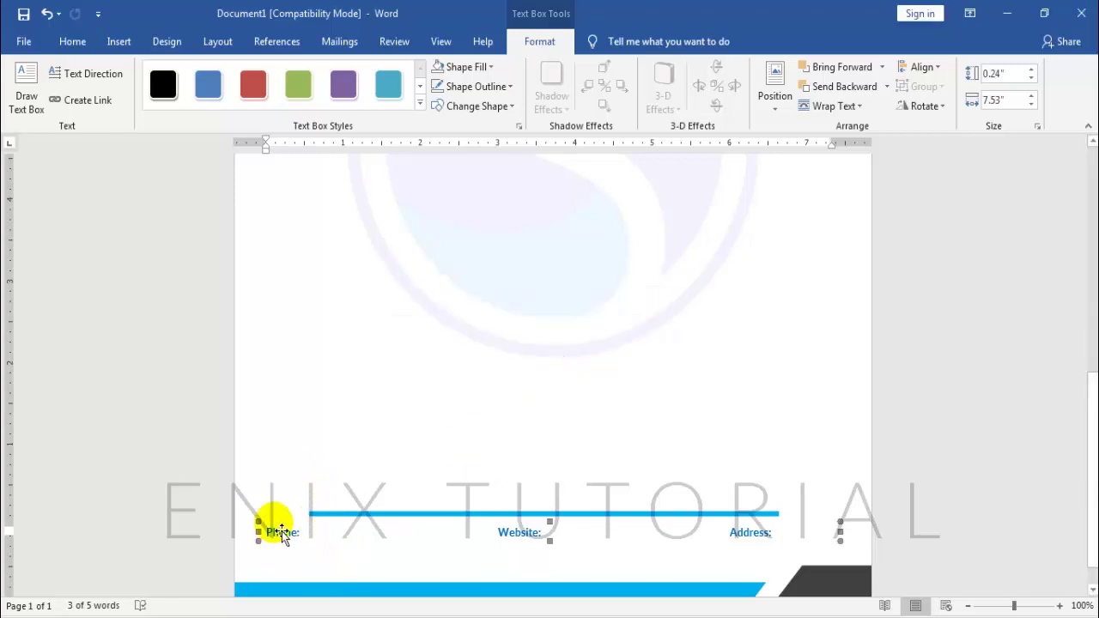
Step: Copy and paste the footer label box, move the copy just below the original, and start clearing its Phone: label
{"action": "right_click", "coordinate": [282, 530]}
{"action": "left_click", "coordinate": [330, 309]}
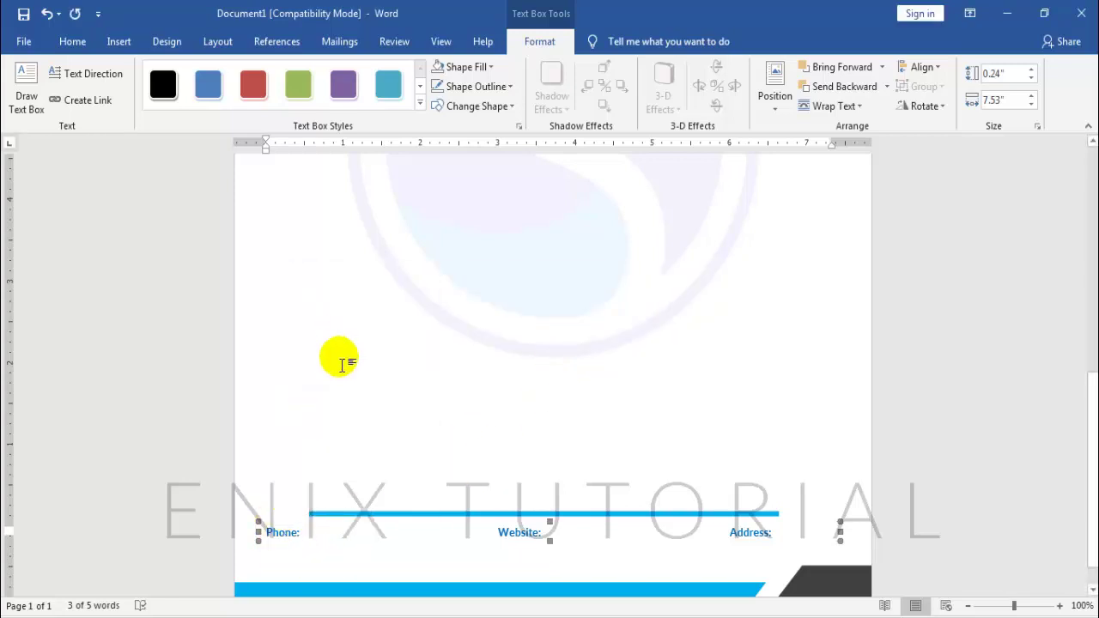
{"action": "right_click", "coordinate": [339, 418]}
{"action": "left_click", "coordinate": [368, 250]}
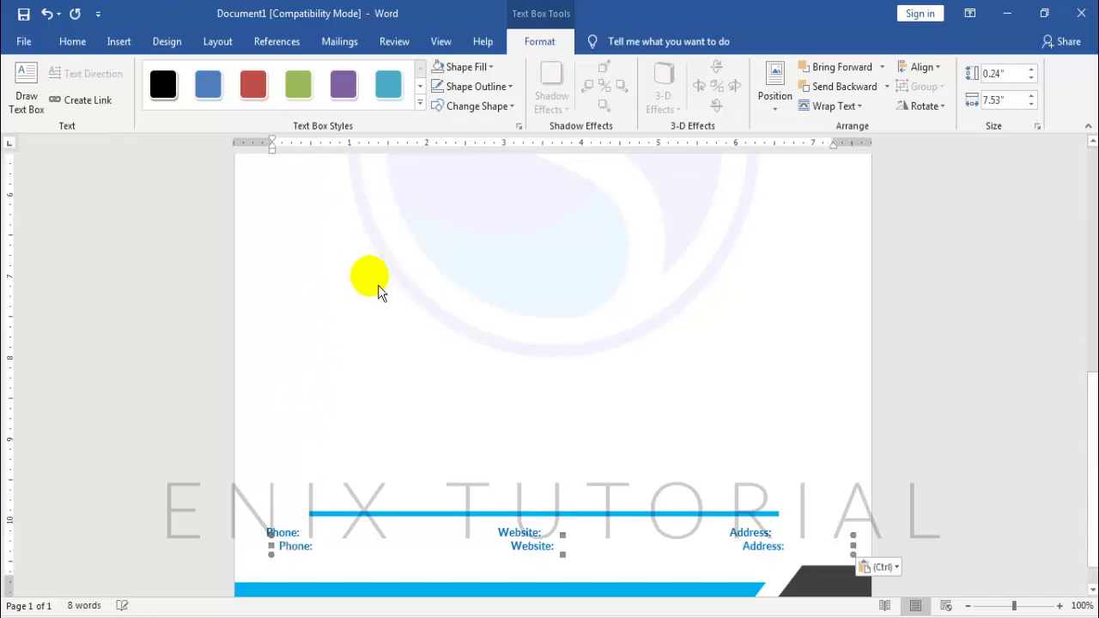
{"action": "left_click_drag", "start_coordinate": [296, 562], "coordinate": [270, 567]}
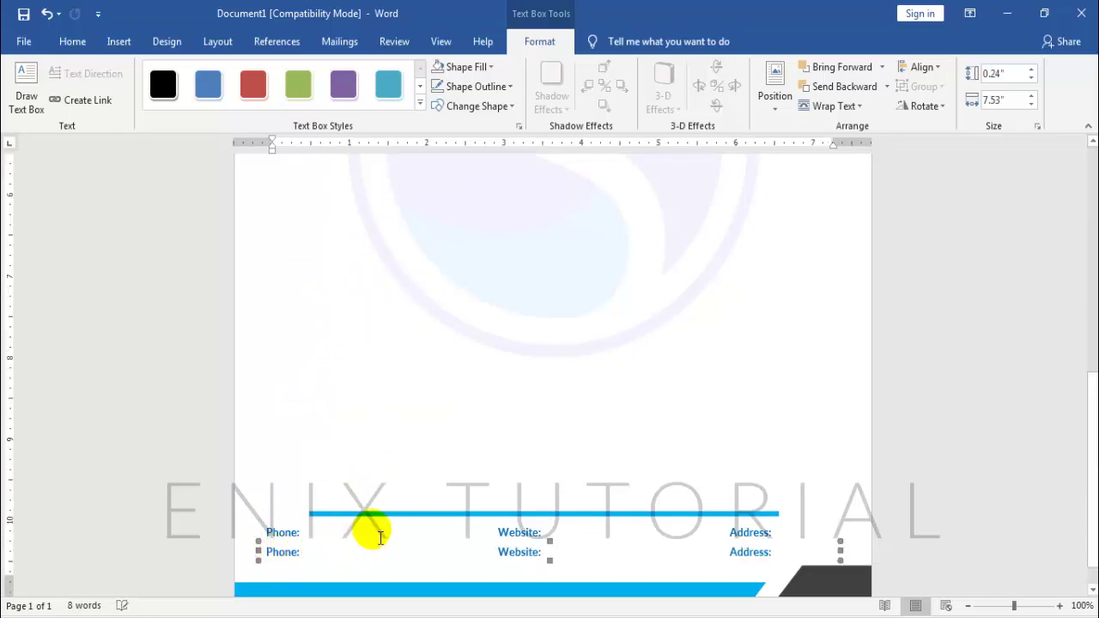
{"action": "left_click", "coordinate": [320, 558]}
{"action": "key", "text": "BackSpace"}
{"action": "key", "text": "BackSpace"}
{"action": "type", "text": "+"}
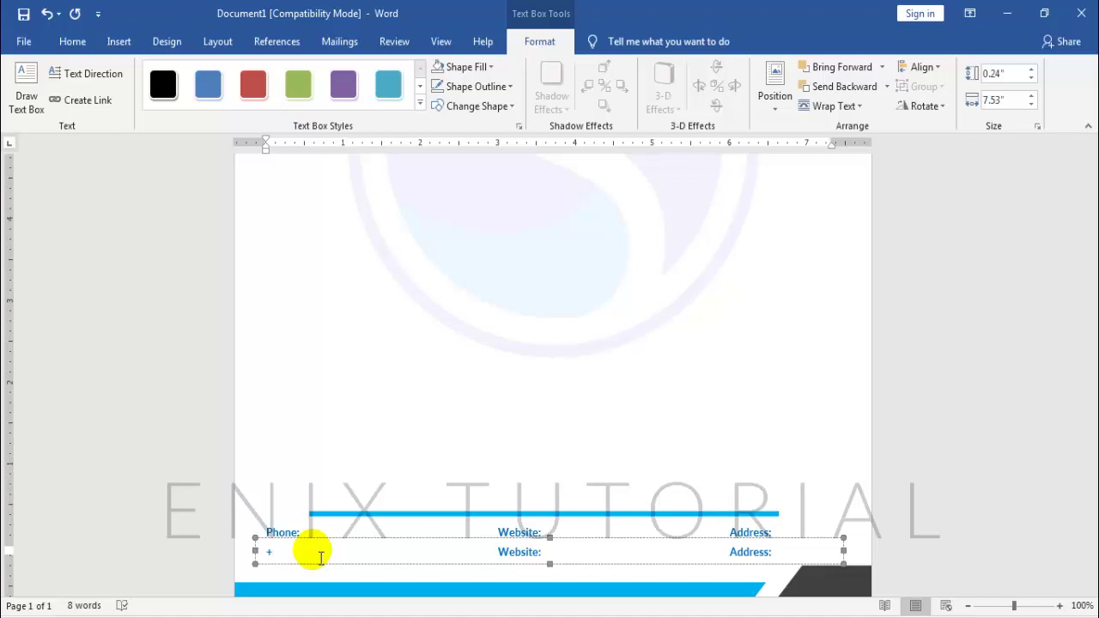
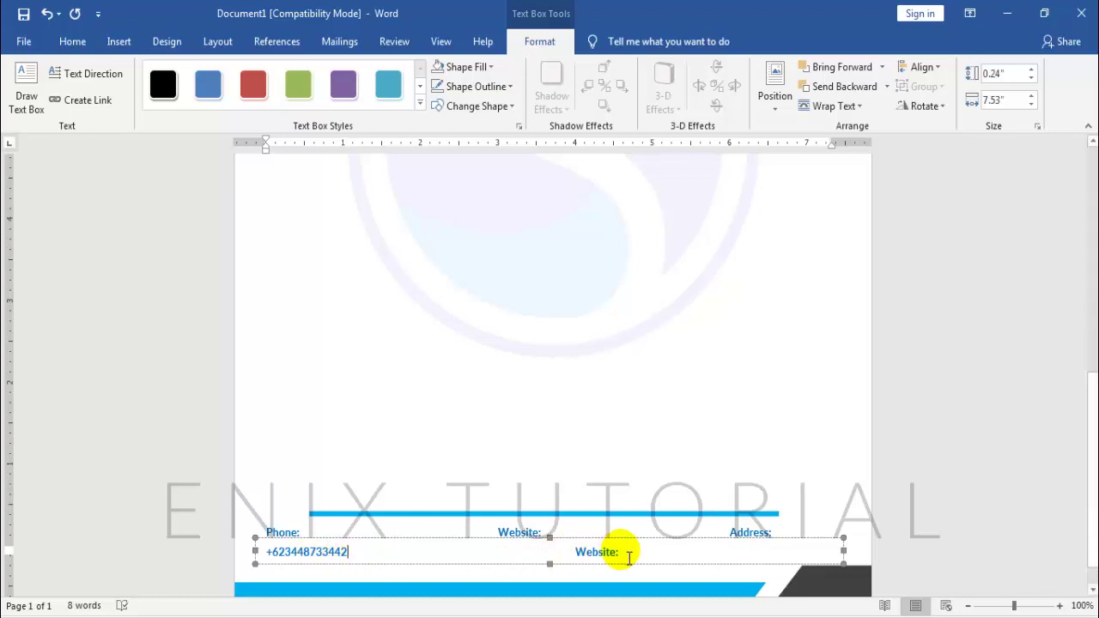
Step: Enter the phone number and replace the copied Website: label with Enixtutorial.com
{"action": "left_click_drag", "start_coordinate": [627, 554], "coordinate": [513, 554]}
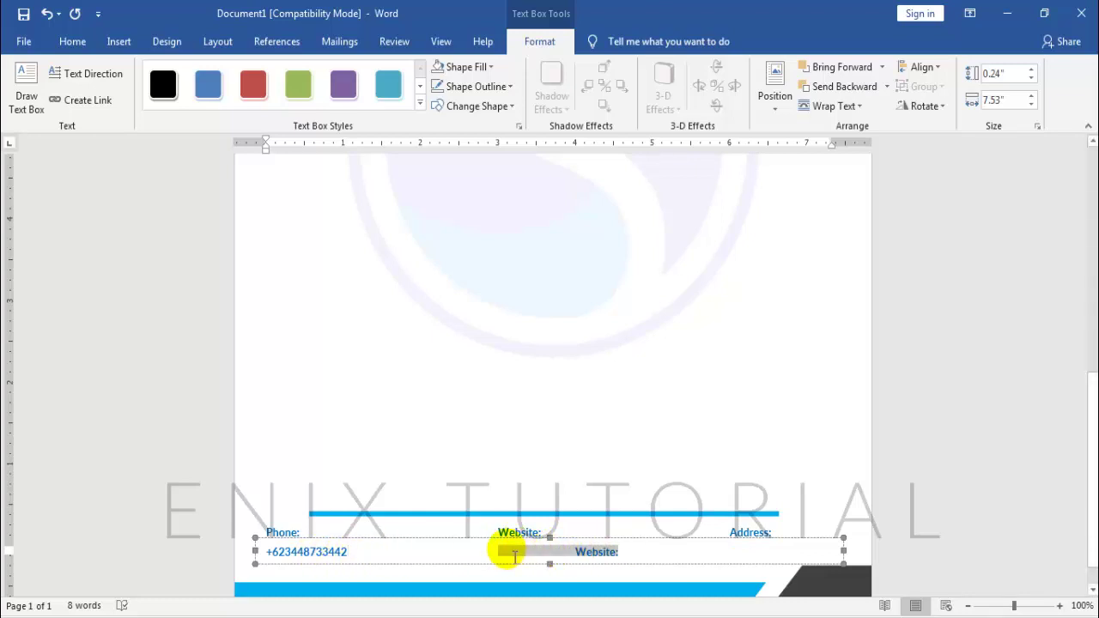
{"action": "key", "text": "BackSpace"}
{"action": "type", "text": "Enixtutorial.com Address"}
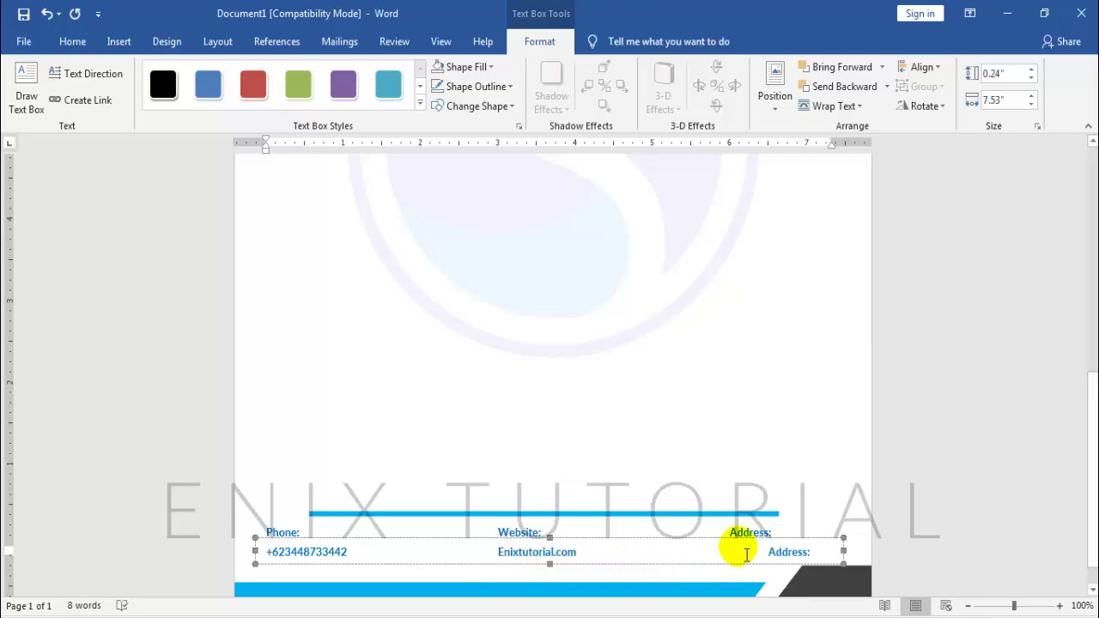
Step: Replace the second-line Address: label with the postal address, then select the contact text box
{"action": "left_click_drag", "start_coordinate": [768, 552], "coordinate": [820, 558]}
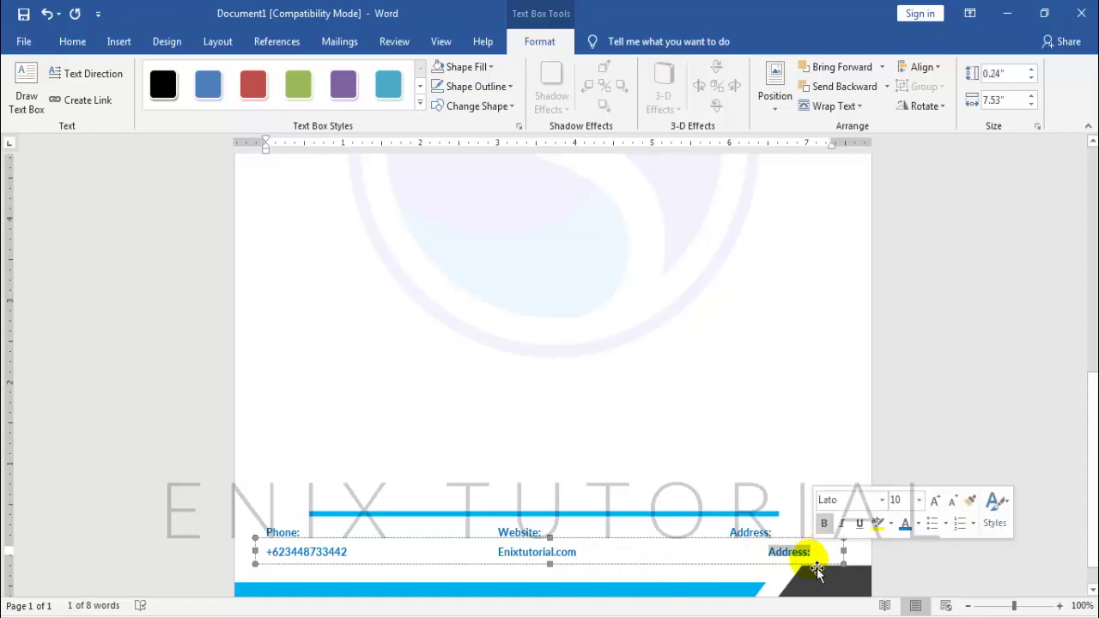
{"action": "key", "text": "BackSpace"}
{"action": "type", "text": "324."}
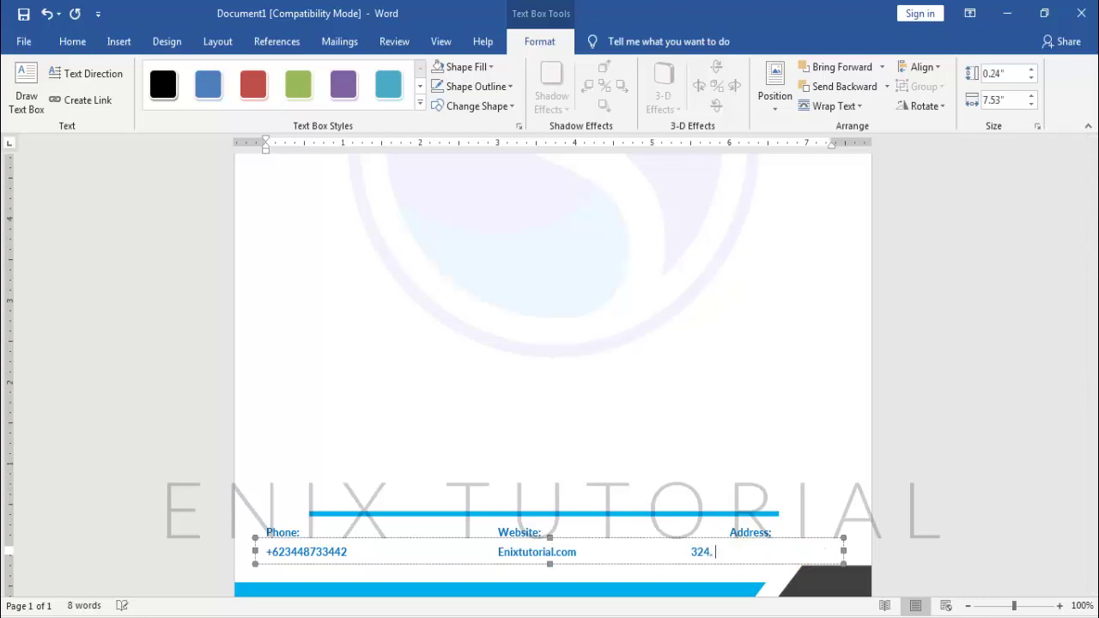
{"action": "type", "text": "F"}
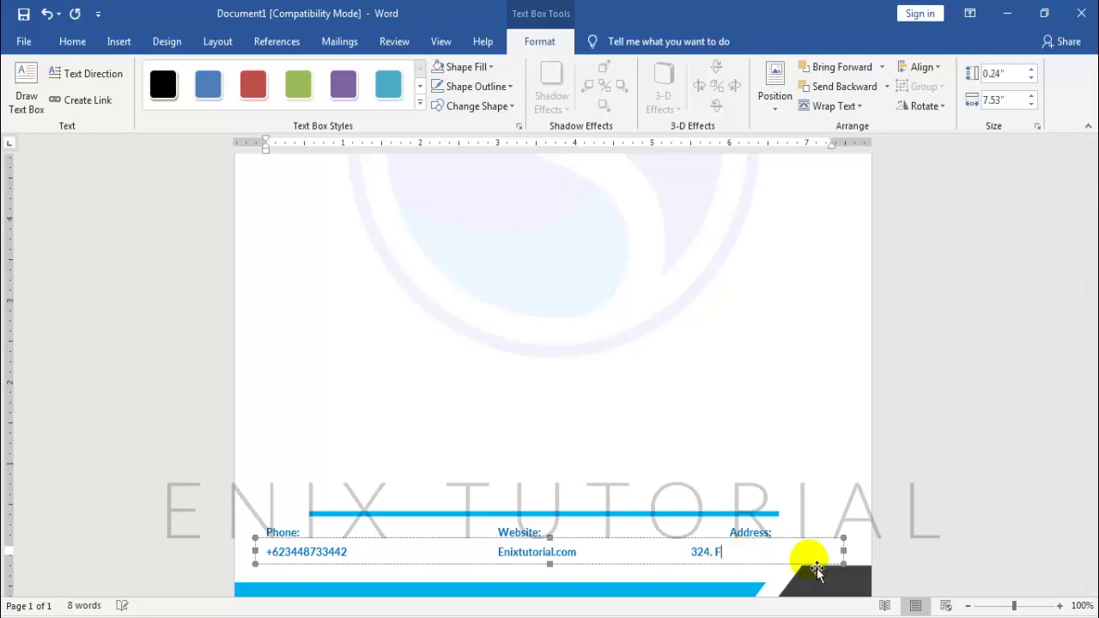
{"action": "type", "text": "lori"}
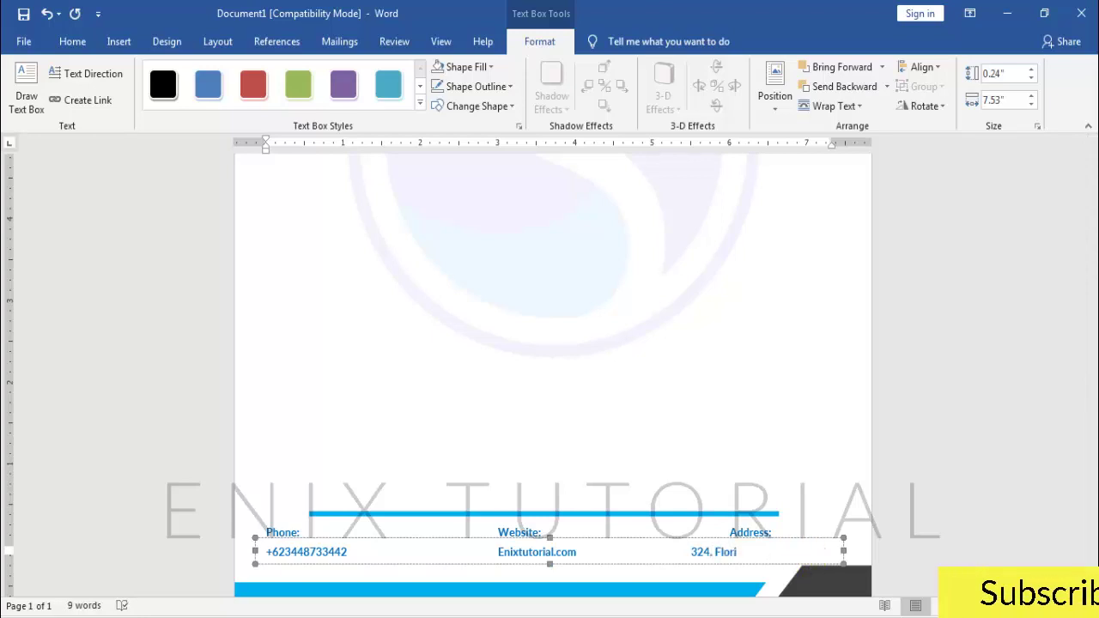
{"action": "type", "text": "da."}
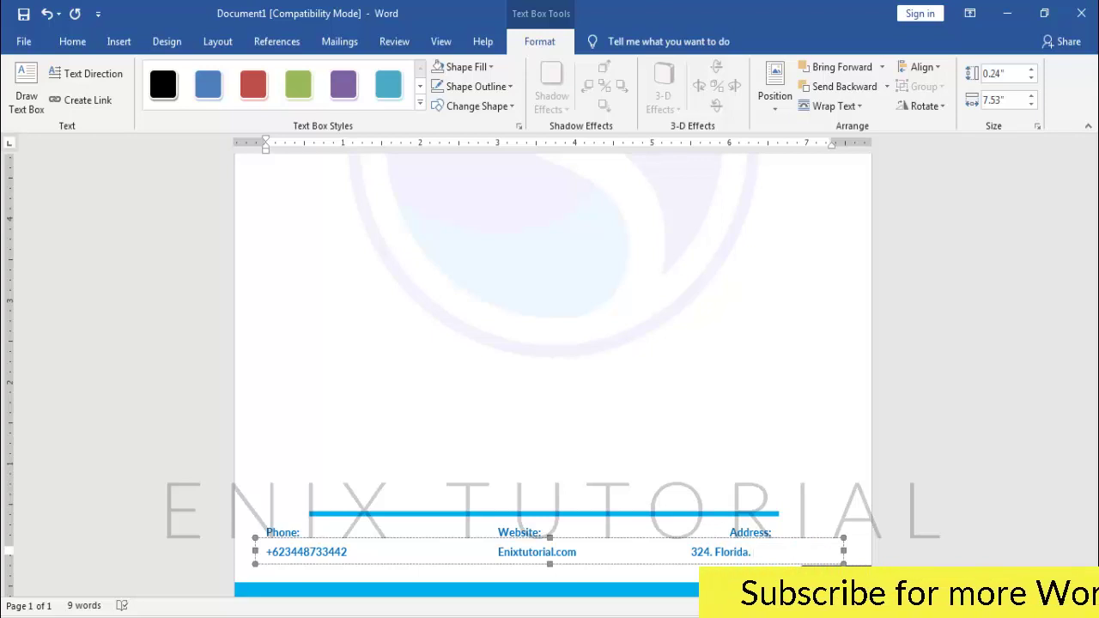
{"action": "type", "text": " Unite"}
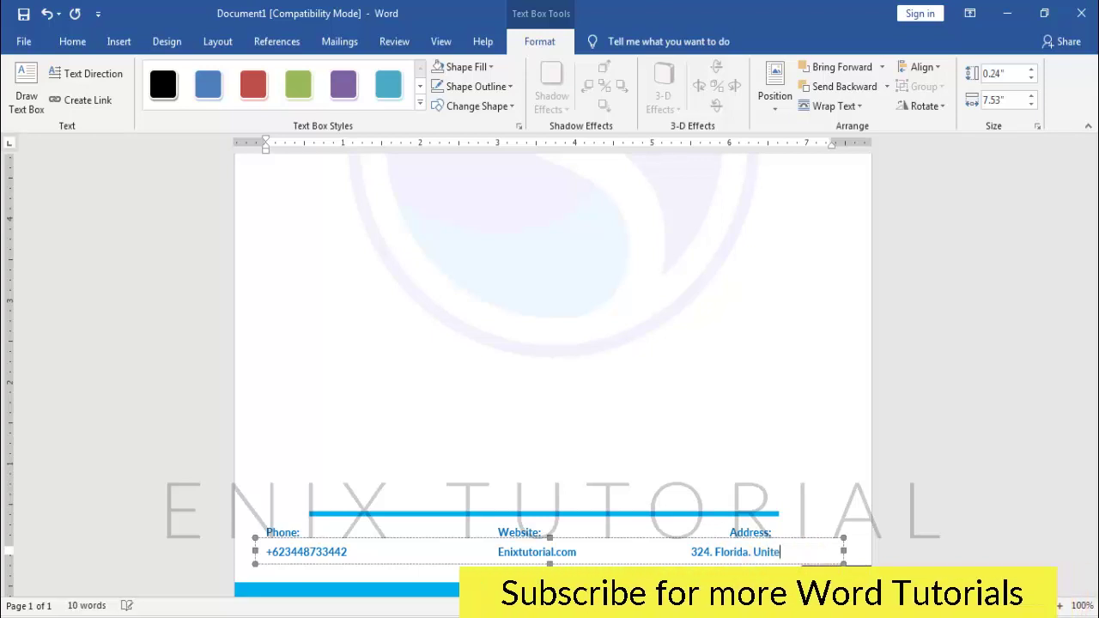
{"action": "type", "text": "d S"}
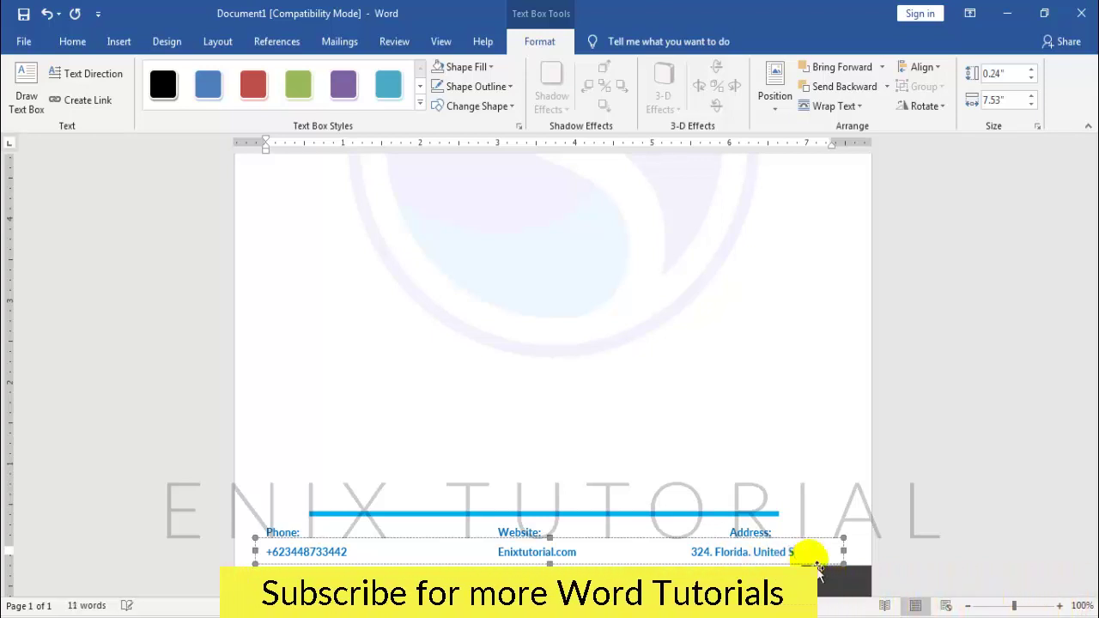
{"action": "type", "text": "tates"}
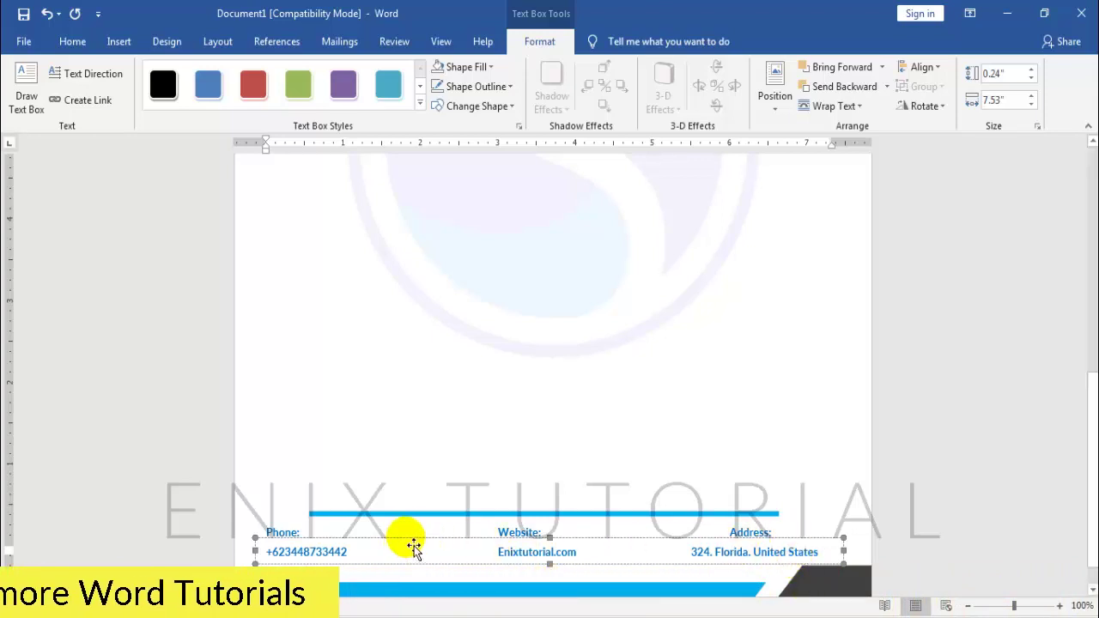
{"action": "left_click", "coordinate": [415, 549]}
Step: Remove bold from the footer contact values and nudge them slightly left
{"action": "left_click", "coordinate": [84, 44]}
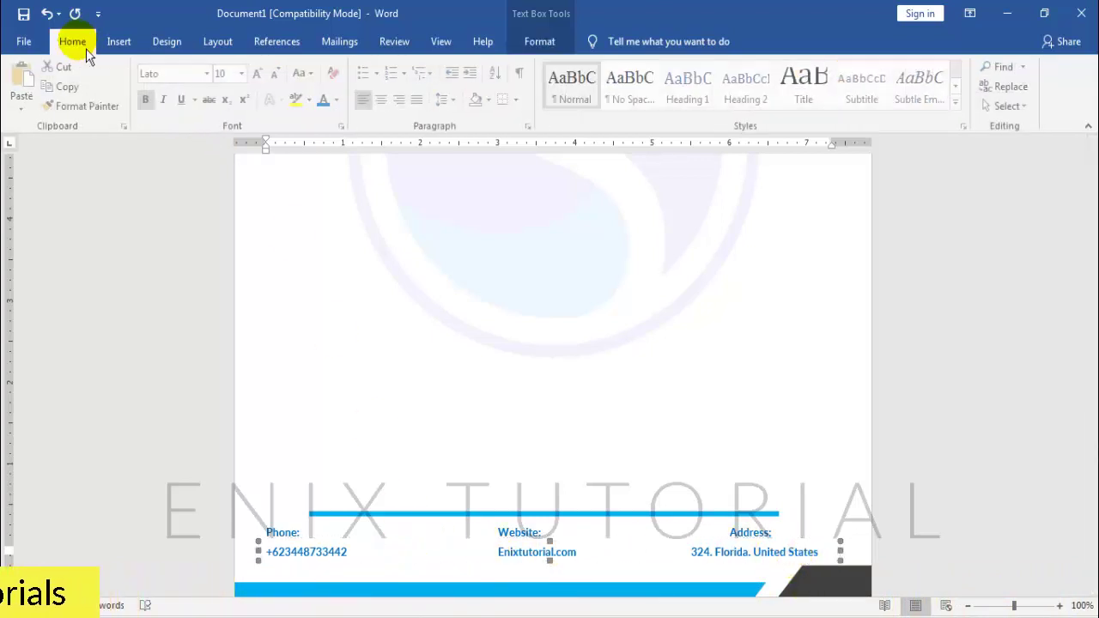
{"action": "left_click", "coordinate": [150, 105]}
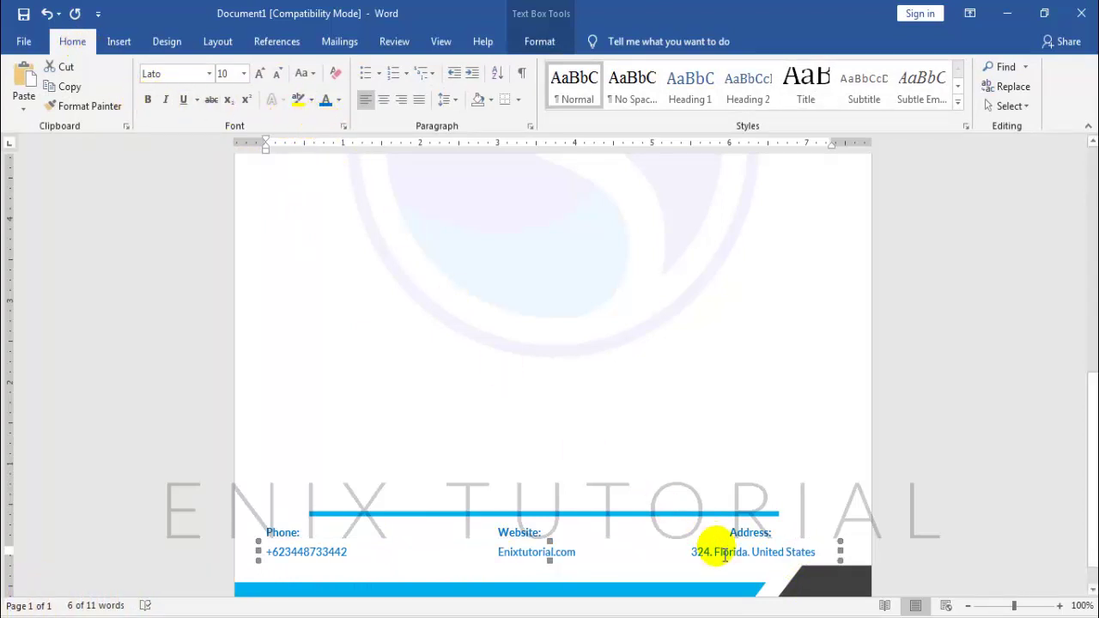
{"action": "key", "text": "Left"}
{"action": "key", "text": "Left"}
{"action": "key", "text": "Left"}
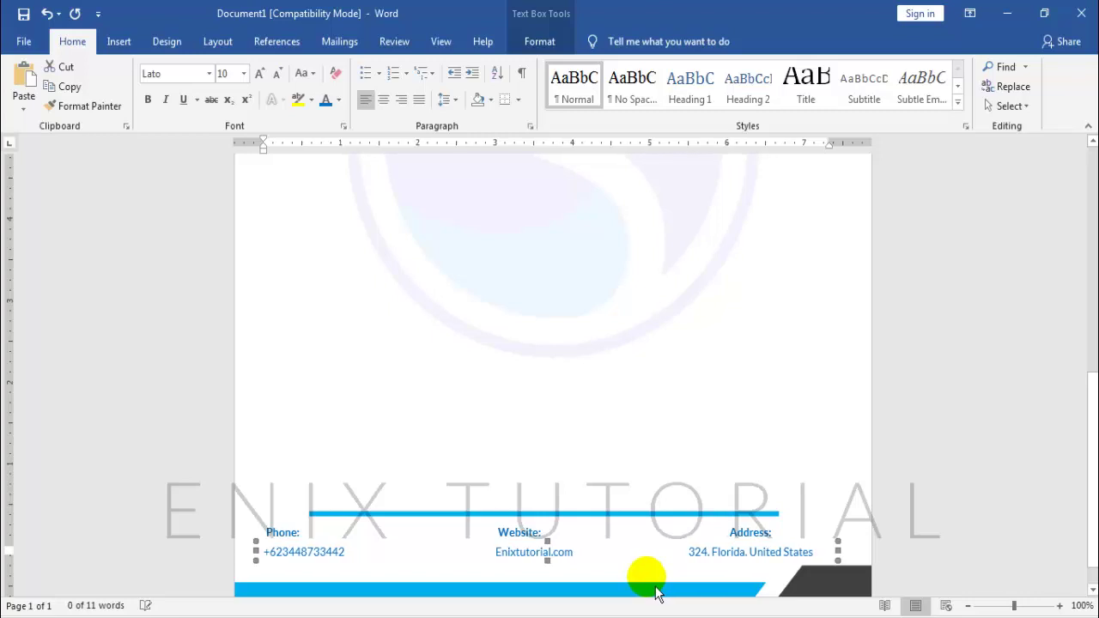
{"action": "key", "text": "Left"}
{"action": "key", "text": "Left"}
{"action": "key", "text": "Left"}
{"action": "key", "text": "Left"}
{"action": "key", "text": "Left"}
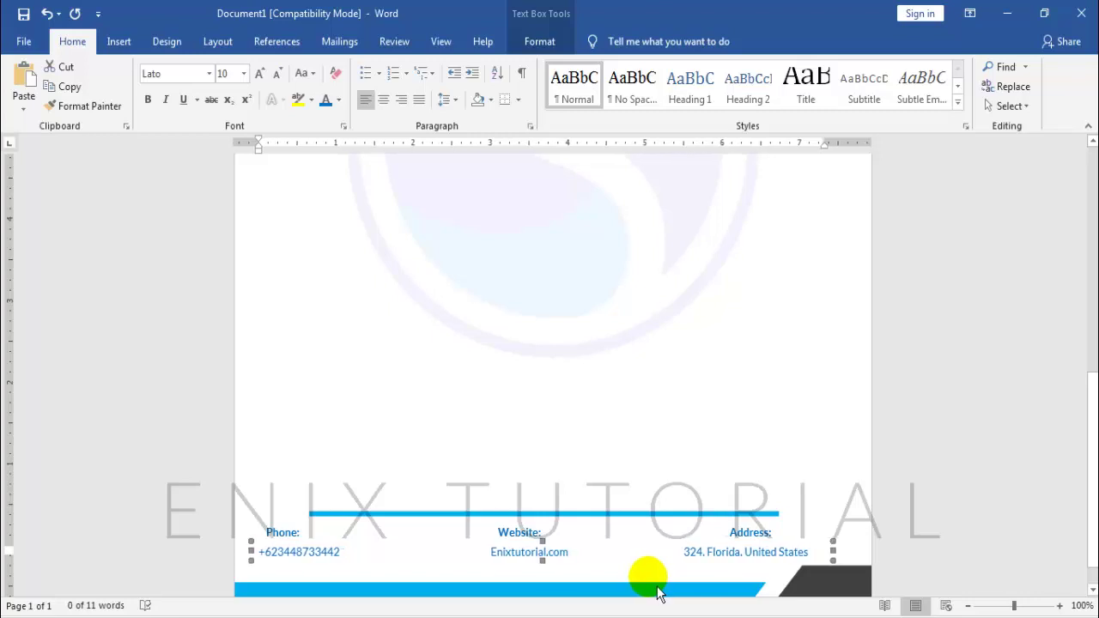
Step: Return to the top of the document and zoom to 70% around the header
{"action": "key", "text": "ctrl+Home"}
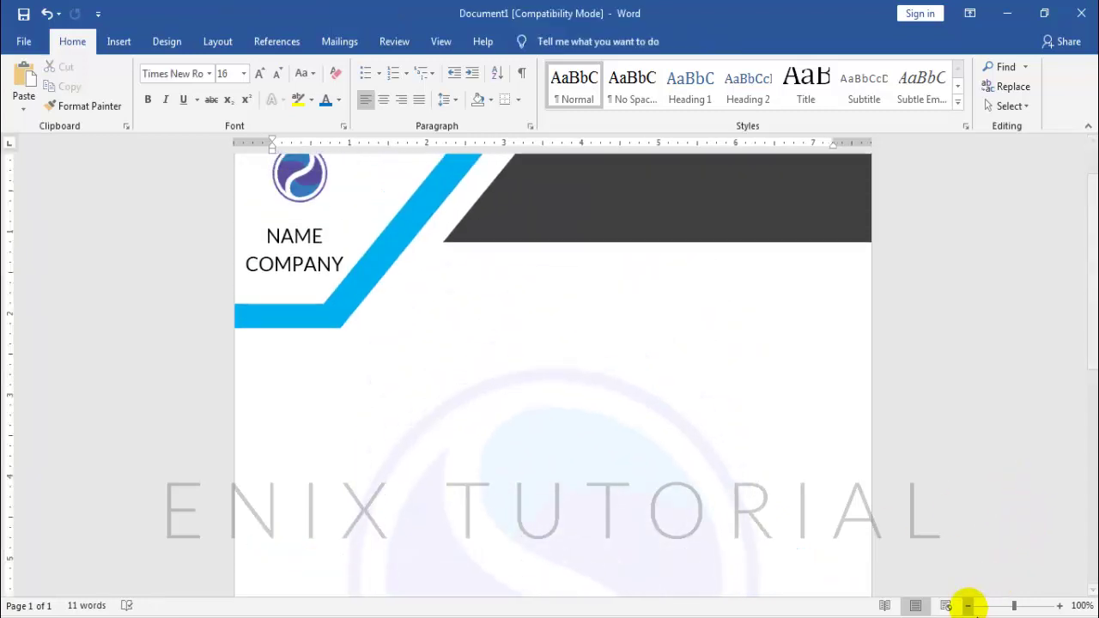
{"action": "left_click", "coordinate": [968, 606]}
{"action": "left_click", "coordinate": [968, 606]}
{"action": "left_click", "coordinate": [968, 606]}
{"action": "left_click", "coordinate": [968, 606]}
{"action": "left_click", "coordinate": [968, 607]}
{"action": "left_click", "coordinate": [968, 606]}
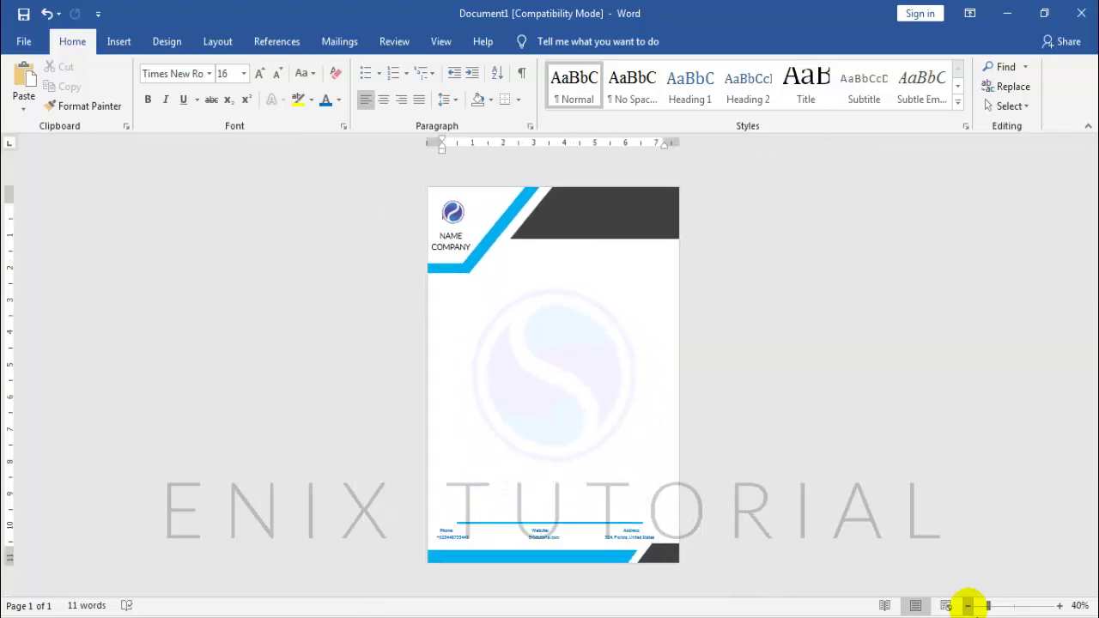
{"action": "left_click", "coordinate": [1060, 606]}
{"action": "left_click", "coordinate": [1060, 606]}
{"action": "left_click", "coordinate": [1060, 606]}
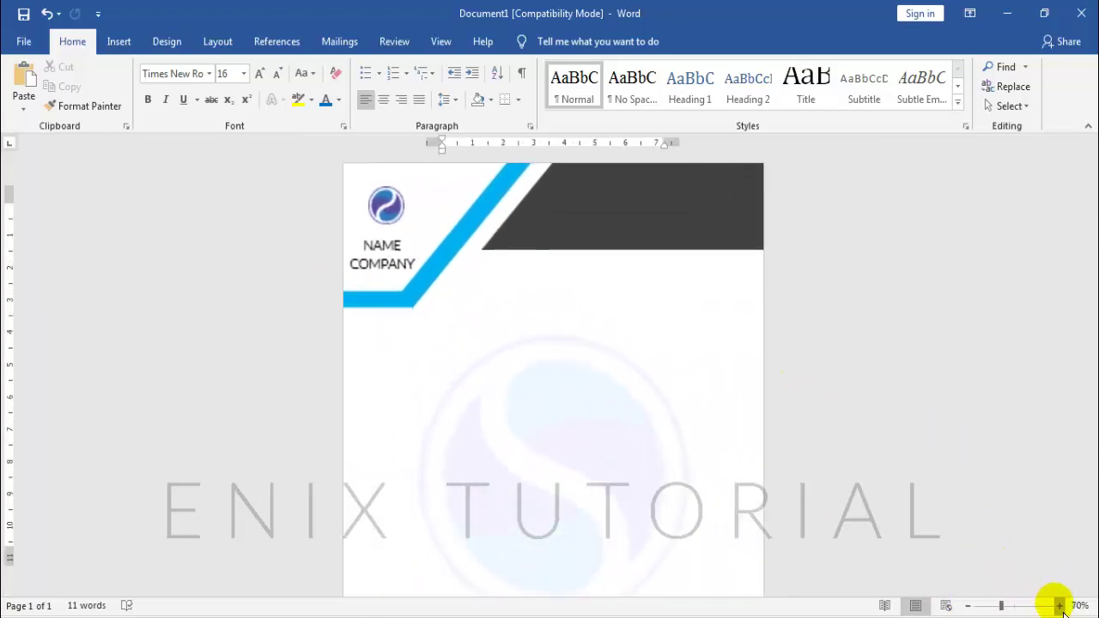
{"action": "left_click", "coordinate": [118, 41]}
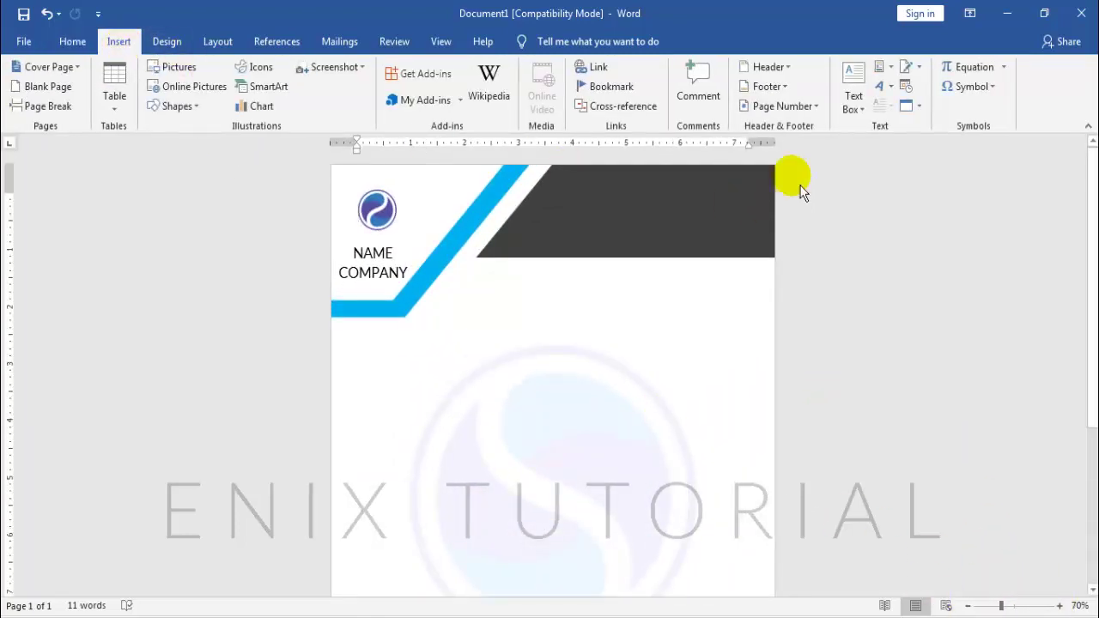
Step: Draw a wide text box under the header reading To: and Date:, shortened to 0.42 inches tall
{"action": "left_click", "coordinate": [854, 96]}
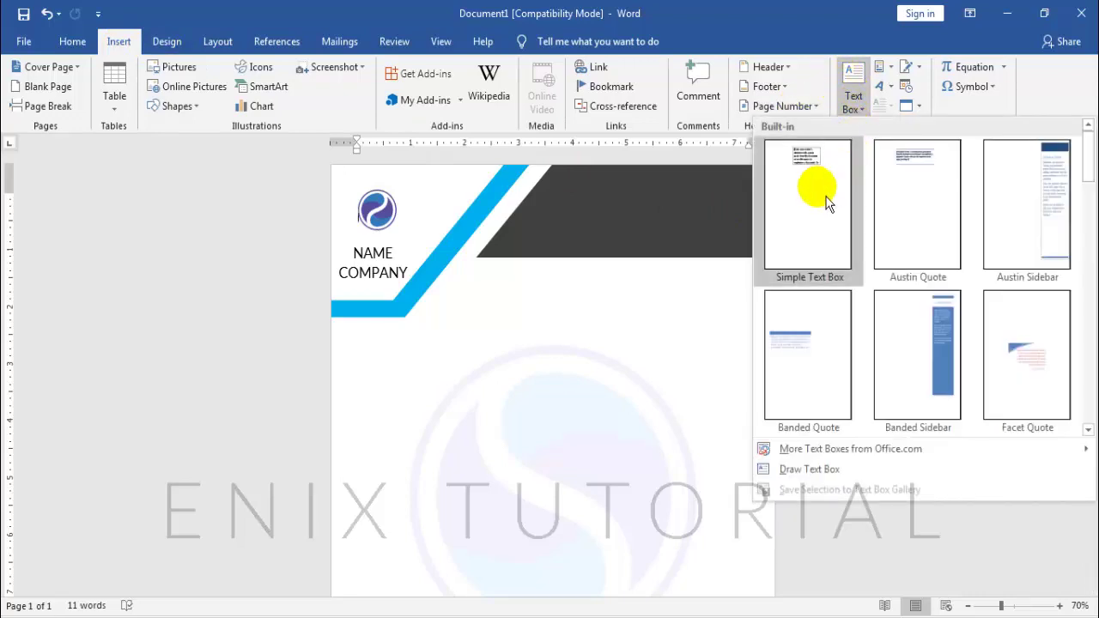
{"action": "left_click", "coordinate": [803, 470]}
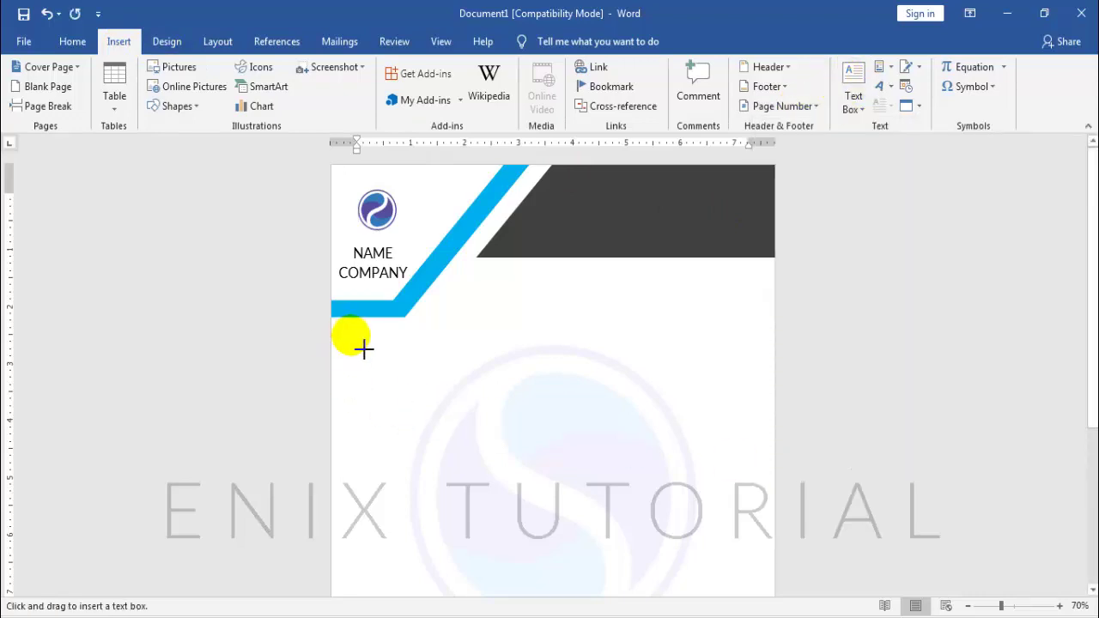
{"action": "left_click_drag", "start_coordinate": [345, 334], "coordinate": [752, 370]}
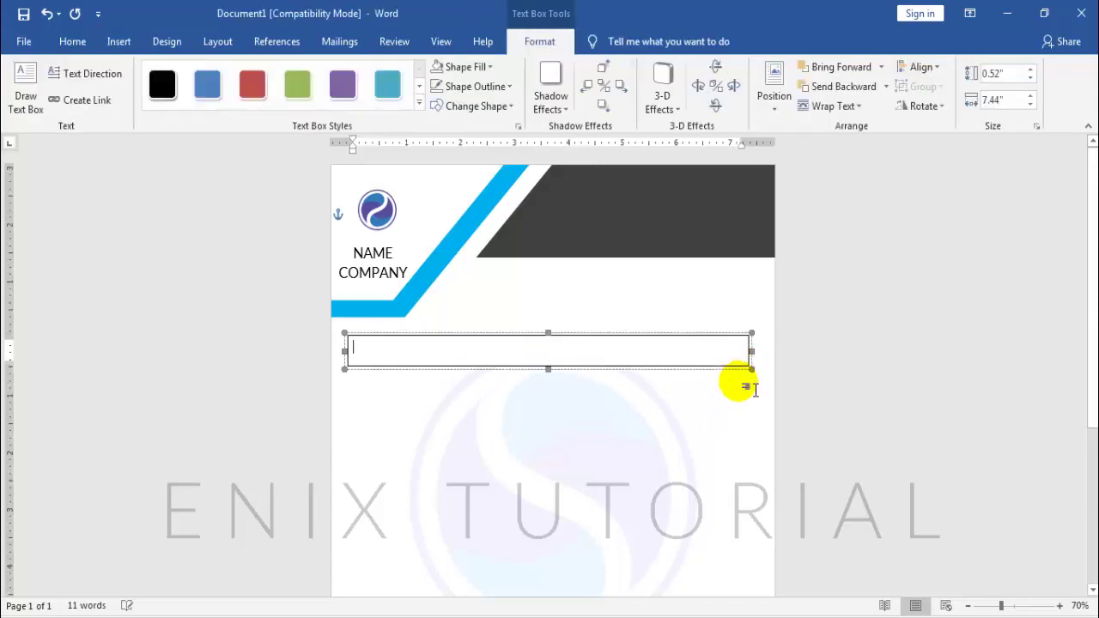
{"action": "type", "text": "T"}
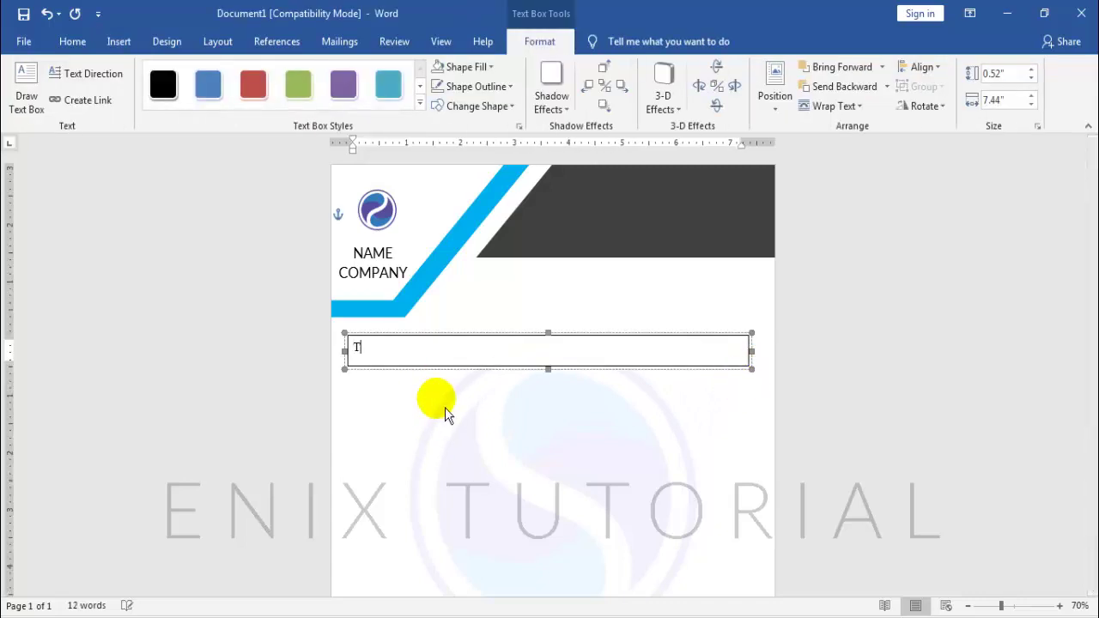
{"action": "type", "text": "o:"}
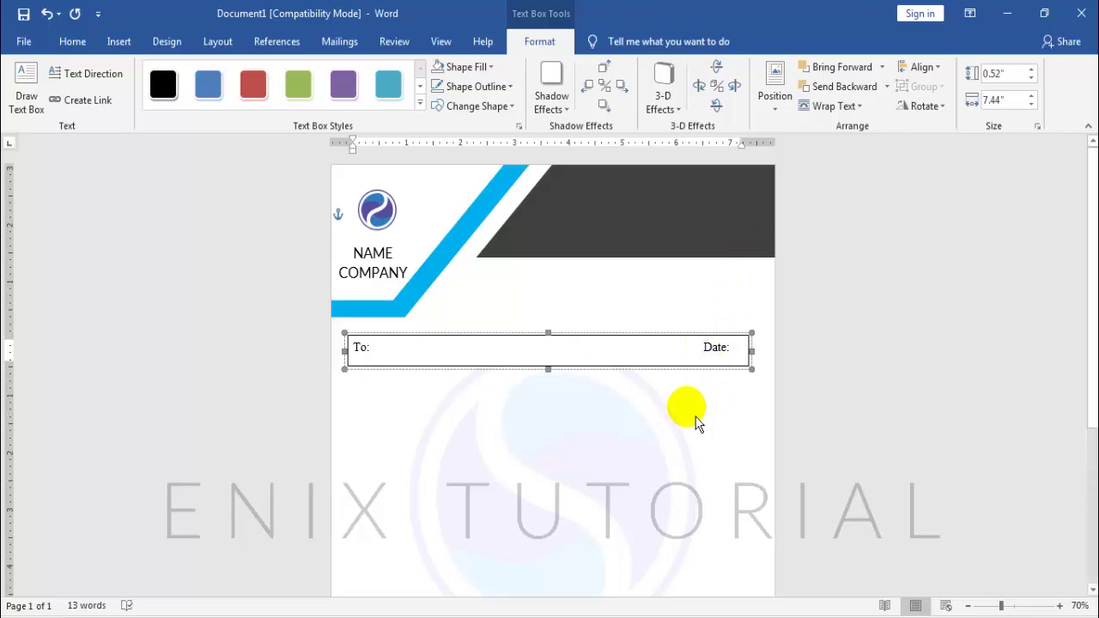
{"action": "key", "text": "BackSpace"}
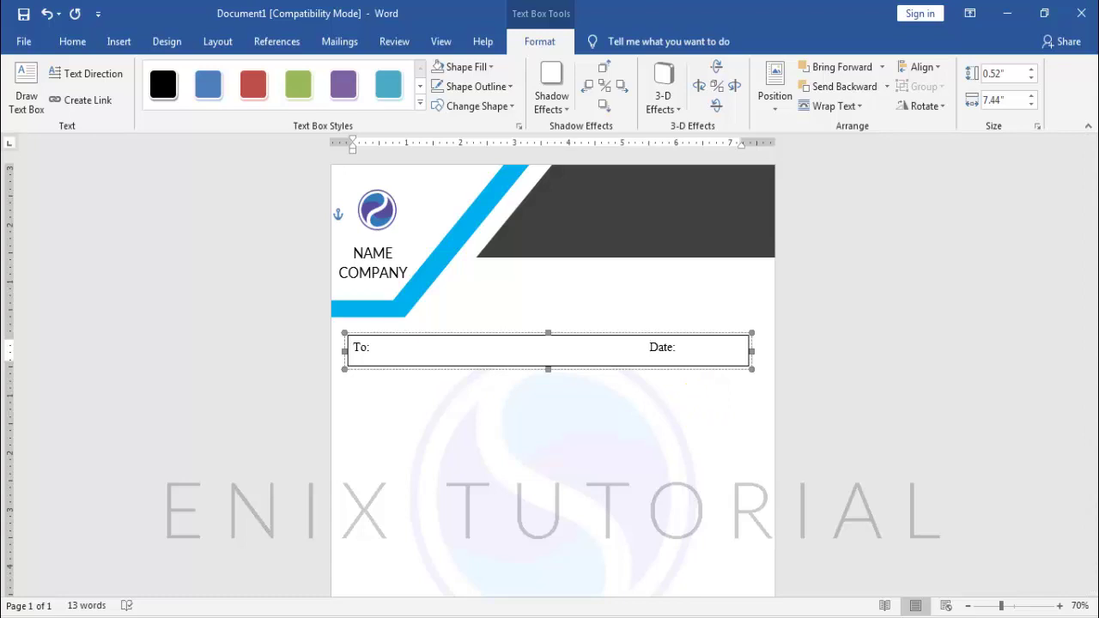
{"action": "left_click", "coordinate": [560, 376]}
{"action": "left_click_drag", "start_coordinate": [560, 366], "coordinate": [555, 360]}
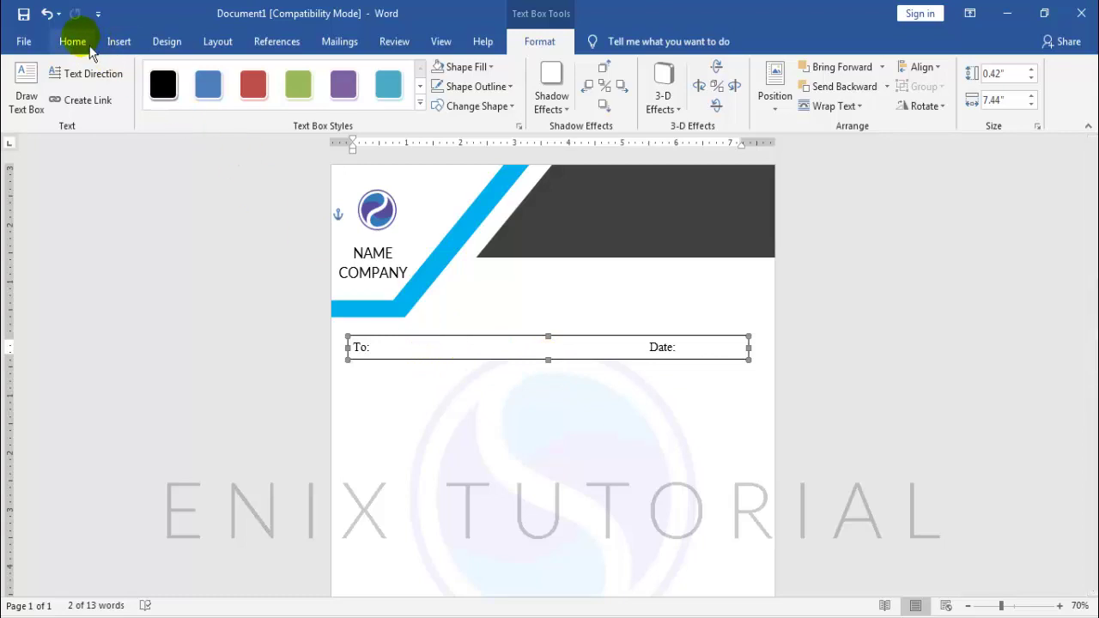
Step: Bold the To: and Date: labels and set their text box outline to No Outline
{"action": "left_click", "coordinate": [73, 41]}
{"action": "left_click", "coordinate": [149, 100]}
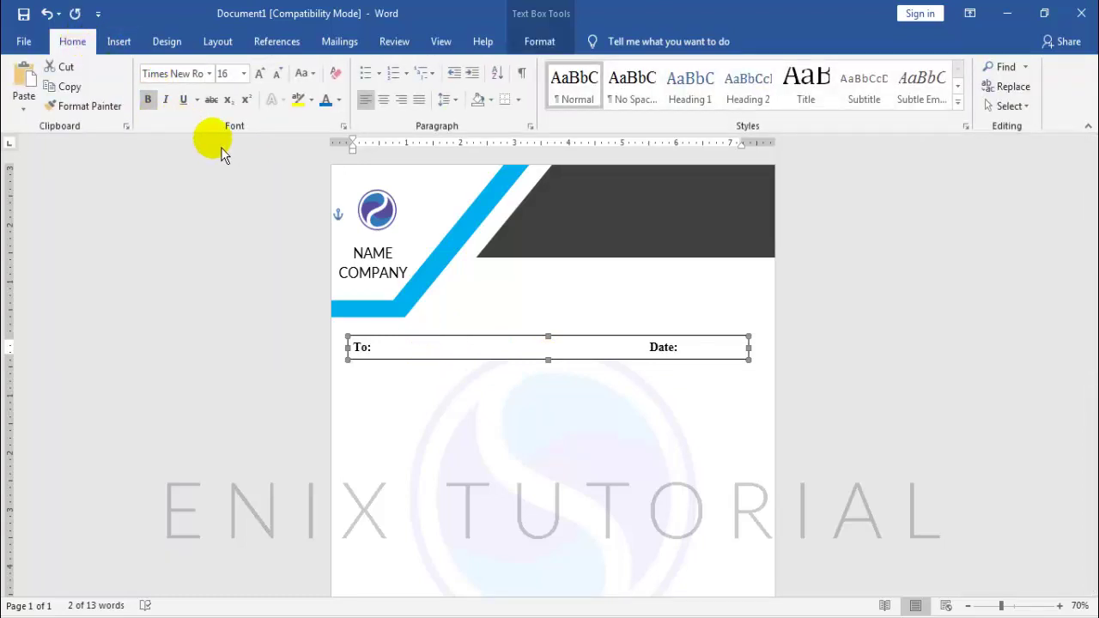
{"action": "left_click", "coordinate": [560, 48]}
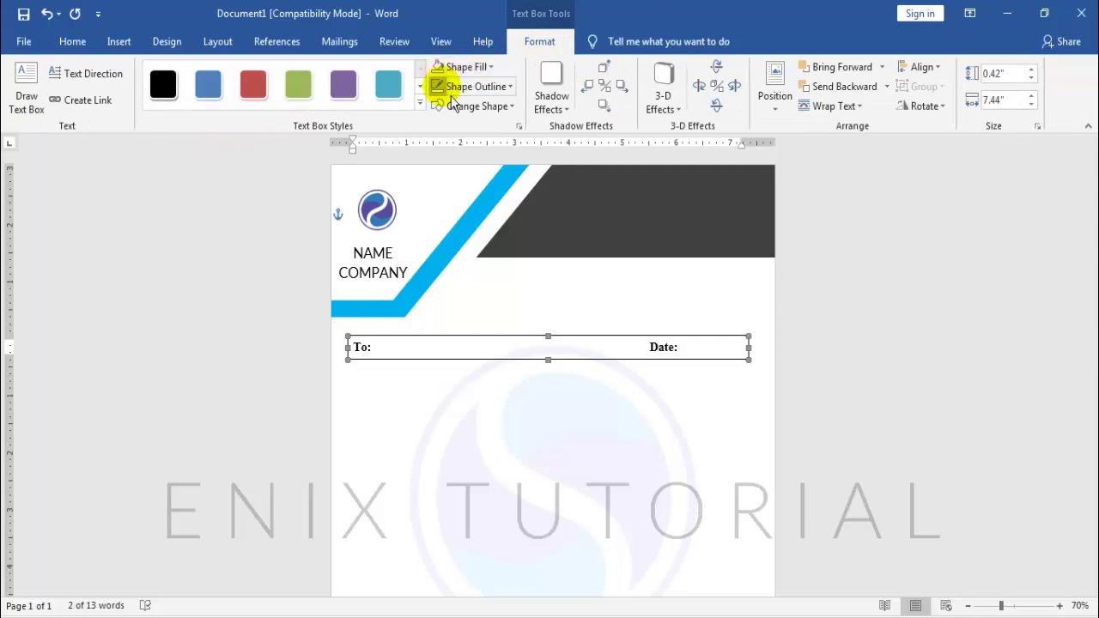
{"action": "left_click", "coordinate": [455, 87]}
{"action": "left_click", "coordinate": [969, 605]}
{"action": "left_click", "coordinate": [970, 606]}
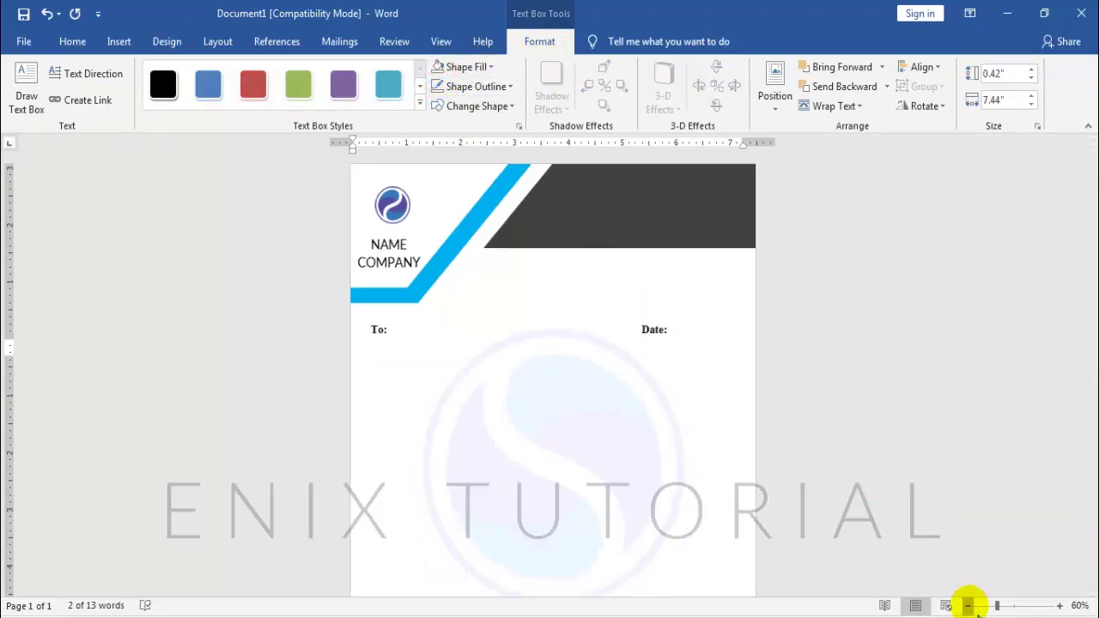
{"action": "left_click", "coordinate": [969, 605]}
{"action": "left_click", "coordinate": [904, 481]}
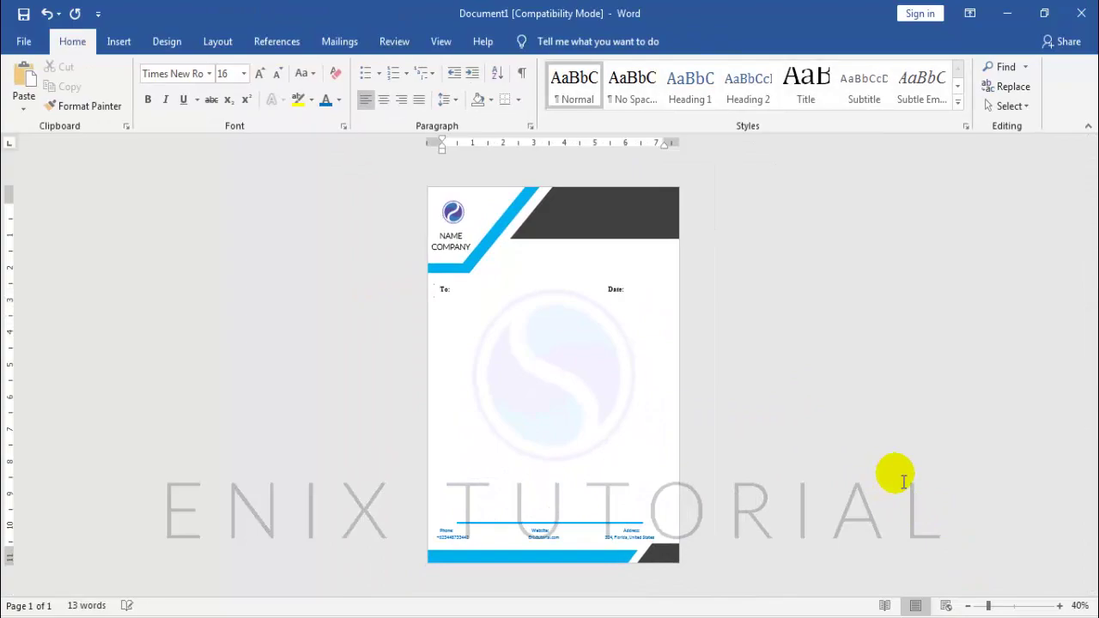